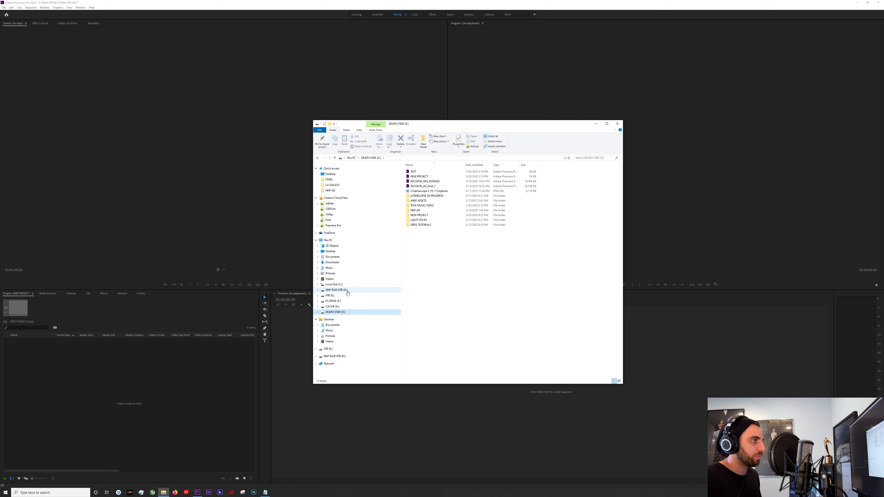
Step: Import all the Blackmagic RAW clips from the LA GLAXY folder inside FEO PROJECT into the project
{"action": "double_click", "coordinate": [416, 177]}
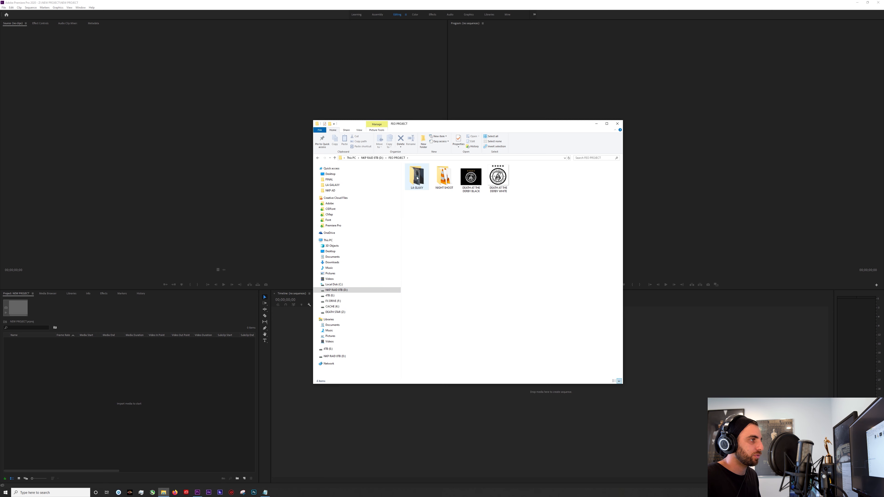
{"action": "double_click", "coordinate": [417, 177]}
{"action": "left_click", "coordinate": [421, 187]}
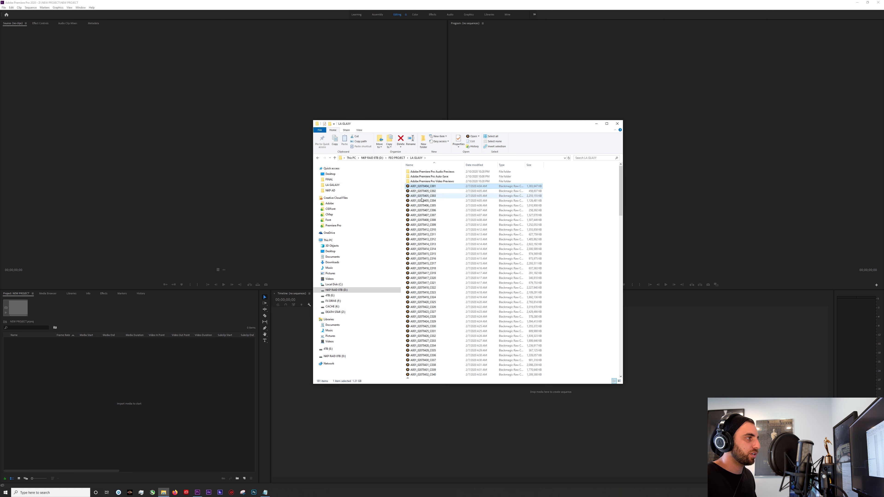
{"action": "scroll", "coordinate": [422, 278], "scroll_direction": "down", "scroll_amount": 20}
{"action": "left_click", "coordinate": [422, 356], "text": "shift"}
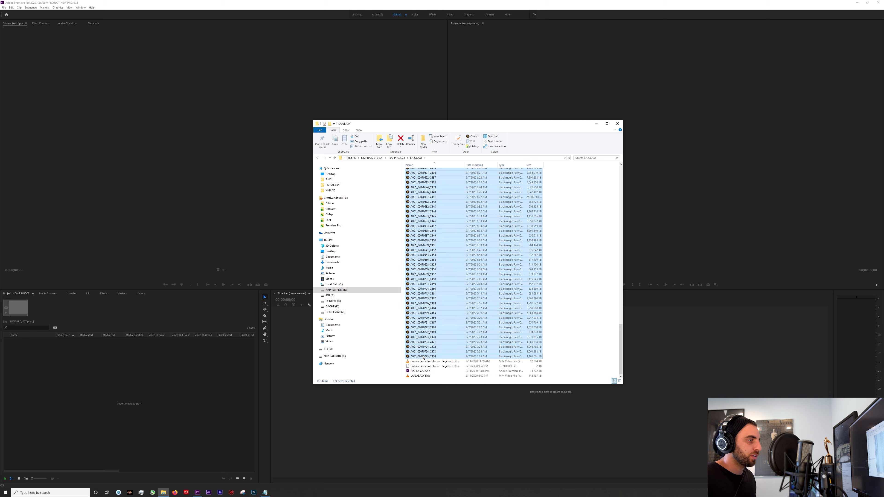
{"action": "scroll", "coordinate": [421, 272], "scroll_direction": "up", "scroll_amount": 20}
{"action": "scroll", "coordinate": [419, 265], "scroll_direction": "up", "scroll_amount": 20}
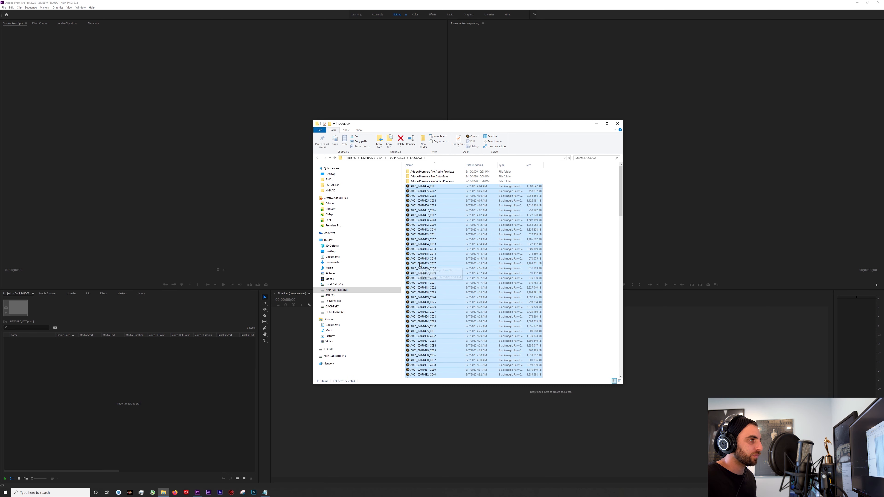
{"action": "left_click_drag", "start_coordinate": [419, 197], "coordinate": [106, 379]}
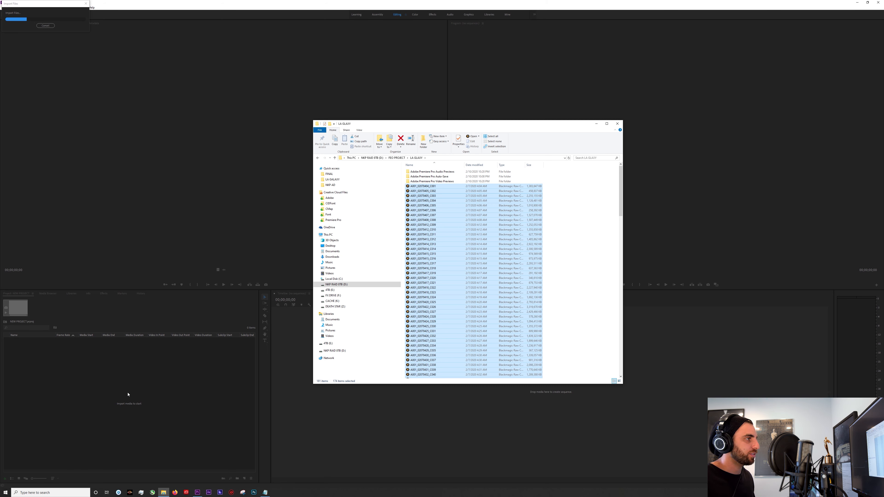
{"action": "left_click", "coordinate": [40, 7]}
{"action": "left_click_drag", "start_coordinate": [57, 3], "coordinate": [314, 199]}
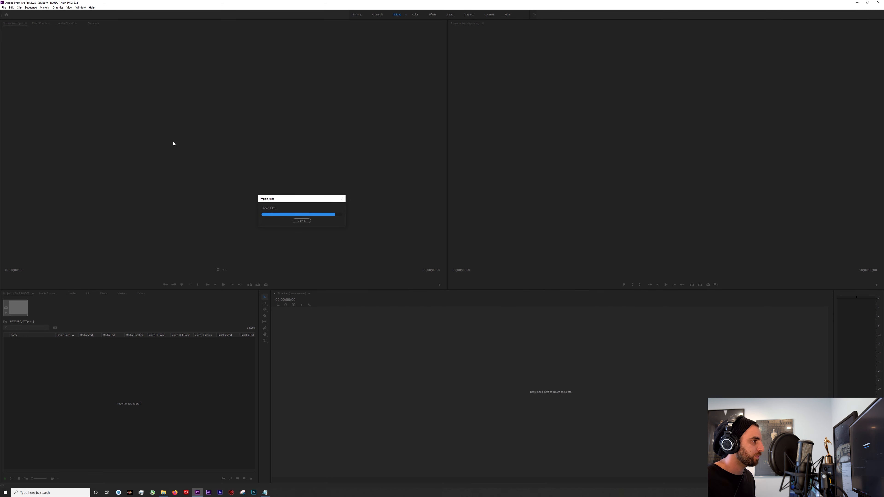
Step: Look through the full list of imported clips in the project bin
{"action": "left_click", "coordinate": [51, 357]}
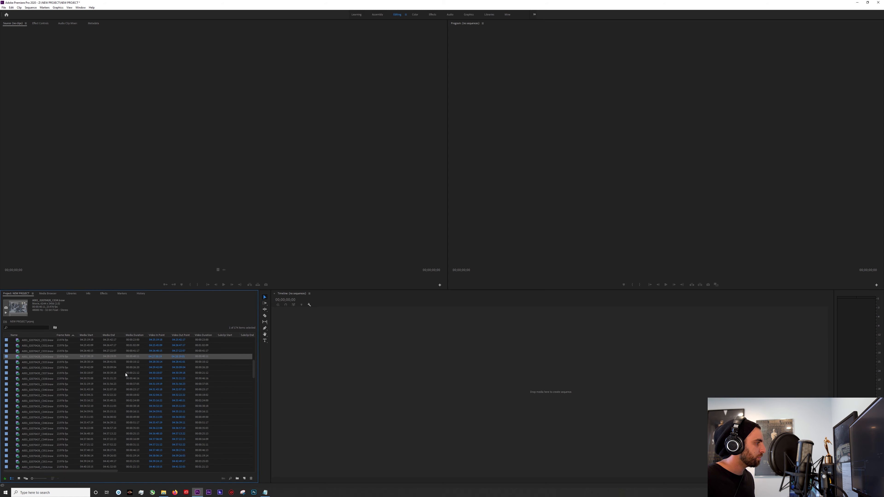
{"action": "key", "text": "Down"}
{"action": "key", "text": "Down"}
{"action": "key", "text": "Down"}
{"action": "key", "text": "Down"}
{"action": "key", "text": "Down"}
{"action": "key", "text": "Down"}
{"action": "key", "text": "Down"}
{"action": "key", "text": "Down"}
{"action": "key", "text": "Down"}
{"action": "key", "text": "Down"}
{"action": "key", "text": "Down"}
{"action": "key", "text": "Down"}
{"action": "key", "text": "Down"}
{"action": "key", "text": "Down"}
{"action": "key", "text": "Down"}
{"action": "key", "text": "Down"}
{"action": "key", "text": "Down"}
{"action": "scroll", "coordinate": [50, 359], "scroll_direction": "up", "scroll_amount": 3}
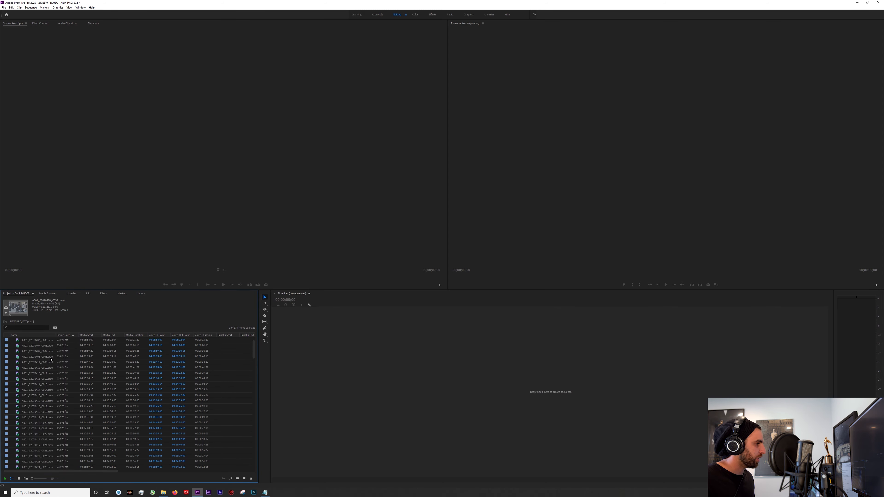
{"action": "scroll", "coordinate": [51, 360], "scroll_direction": "down", "scroll_amount": 20}
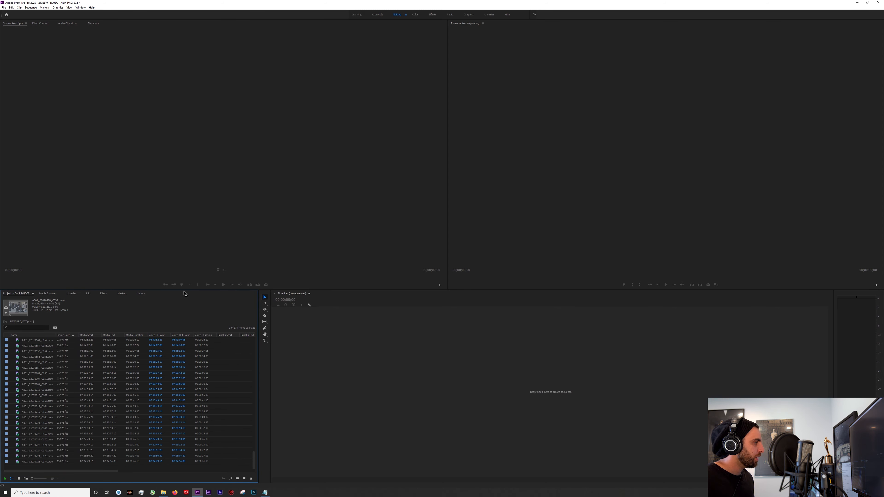
{"action": "scroll", "coordinate": [66, 382], "scroll_direction": "up", "scroll_amount": 13}
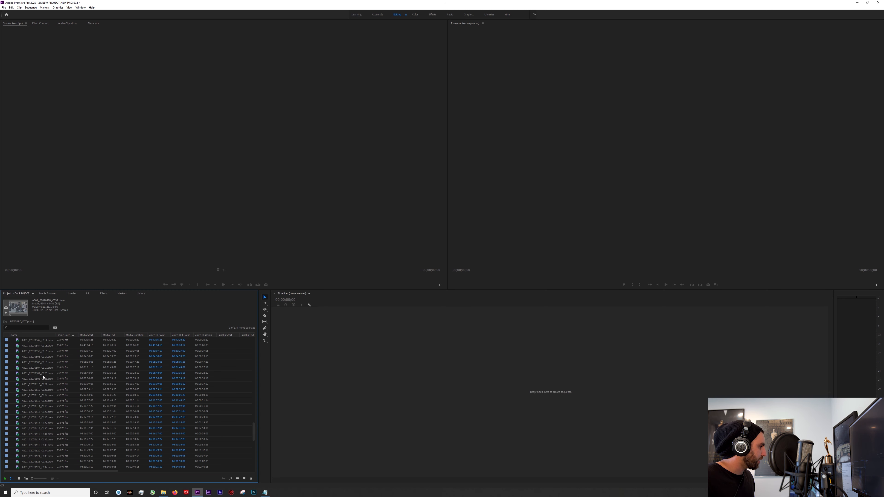
Step: Preview two of the night-time clips by scrubbing through them in the source monitor, and load the first clip in the list
{"action": "left_click", "coordinate": [24, 367]}
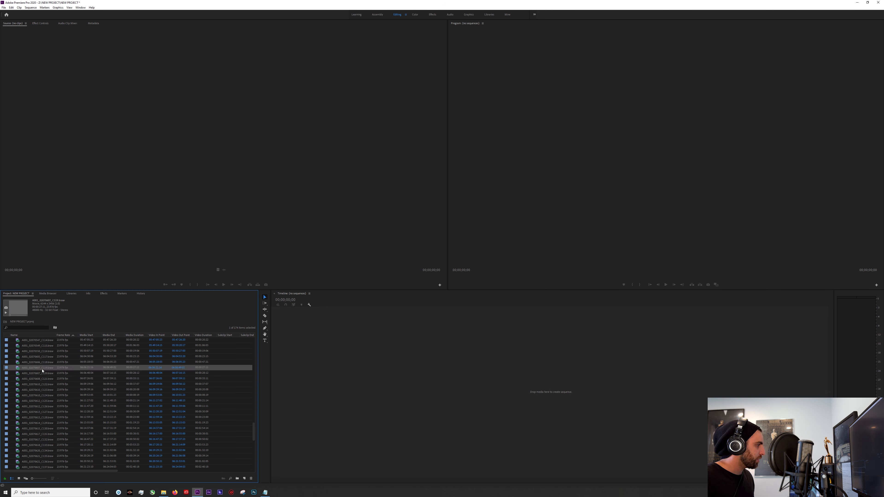
{"action": "double_click", "coordinate": [17, 369]}
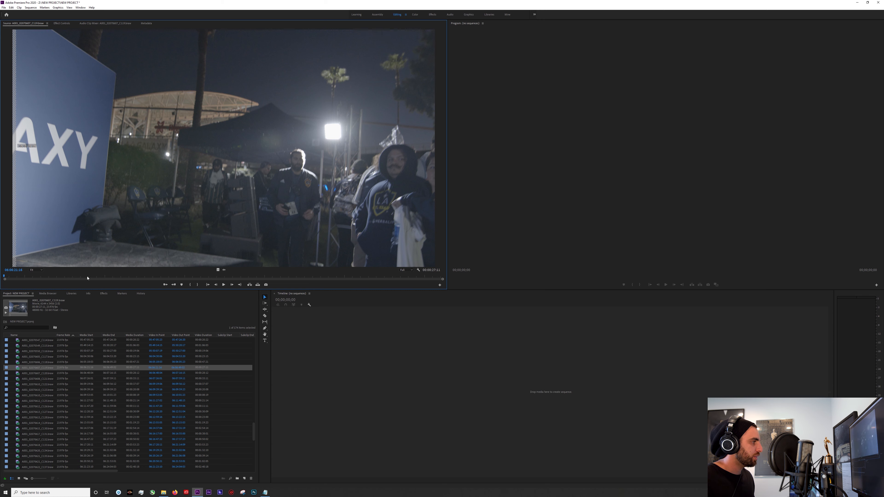
{"action": "mouse_move", "coordinate": [86, 277]}
{"action": "left_mouse_down"}
{"action": "mouse_move", "coordinate": [54, 277]}
{"action": "mouse_move", "coordinate": [73, 277]}
{"action": "left_mouse_up"}
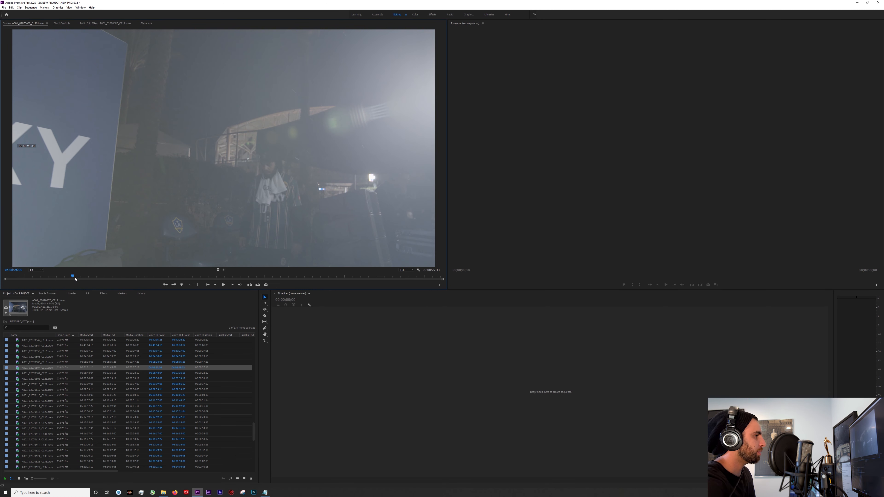
{"action": "left_click_drag", "start_coordinate": [75, 279], "coordinate": [226, 289]}
{"action": "double_click", "coordinate": [27, 352]}
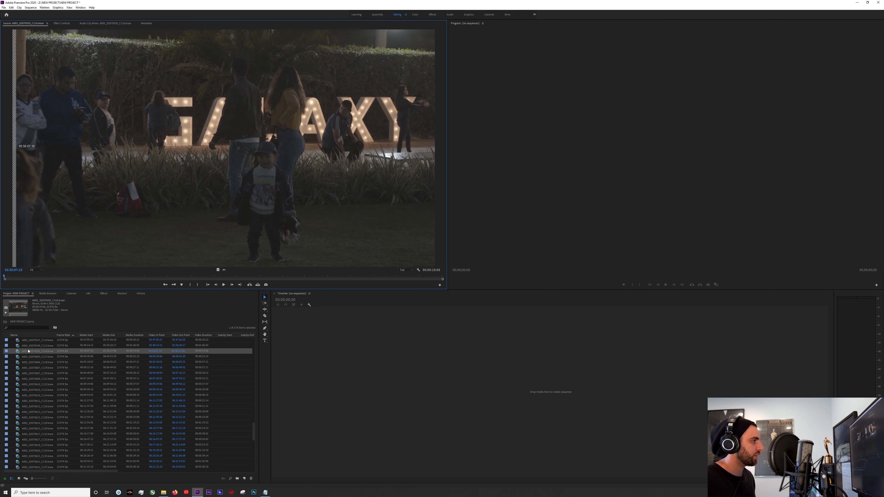
{"action": "left_click_drag", "start_coordinate": [138, 277], "coordinate": [272, 277]}
{"action": "scroll", "coordinate": [106, 367], "scroll_direction": "up", "scroll_amount": 20}
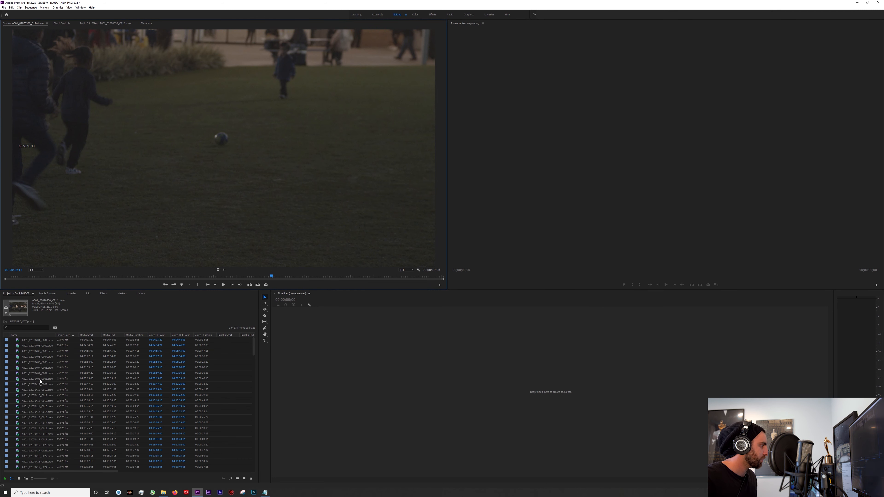
{"action": "double_click", "coordinate": [31, 342]}
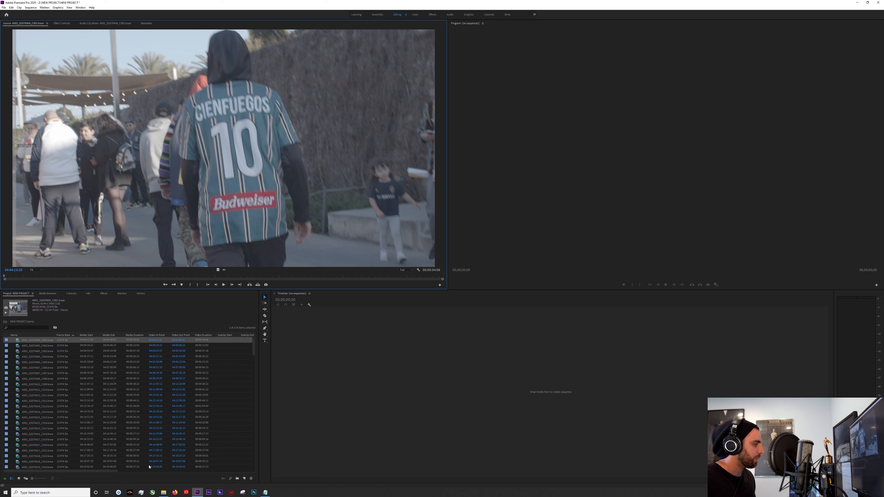
Step: Display the project clips in icon view and browse through their thumbnails
{"action": "scroll", "coordinate": [42, 419], "scroll_direction": "down", "scroll_amount": 6}
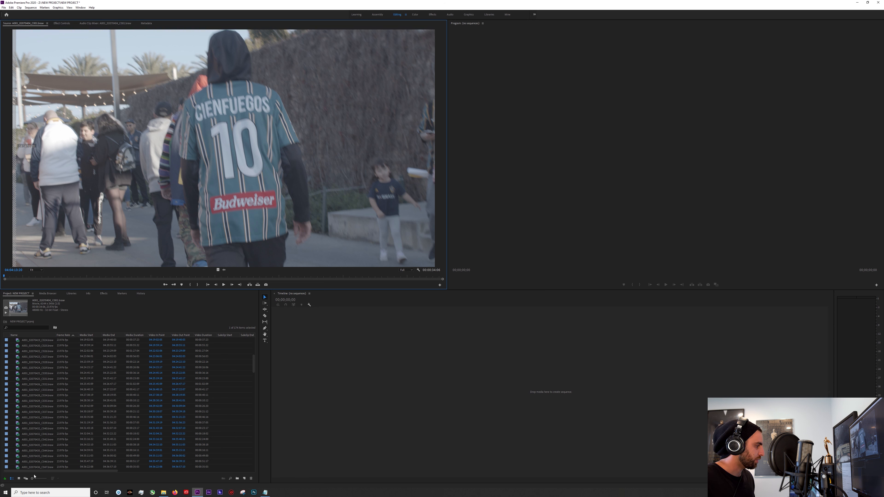
{"action": "left_click", "coordinate": [19, 481]}
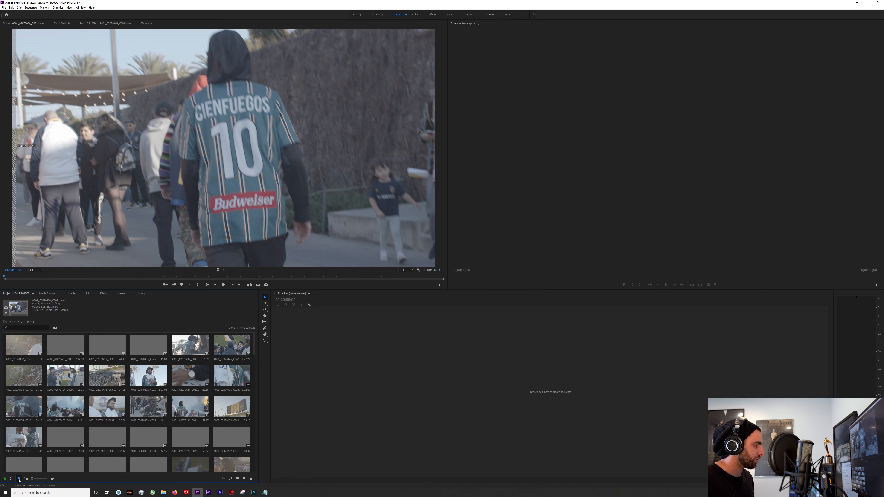
{"action": "scroll", "coordinate": [117, 385], "scroll_direction": "down", "scroll_amount": 5}
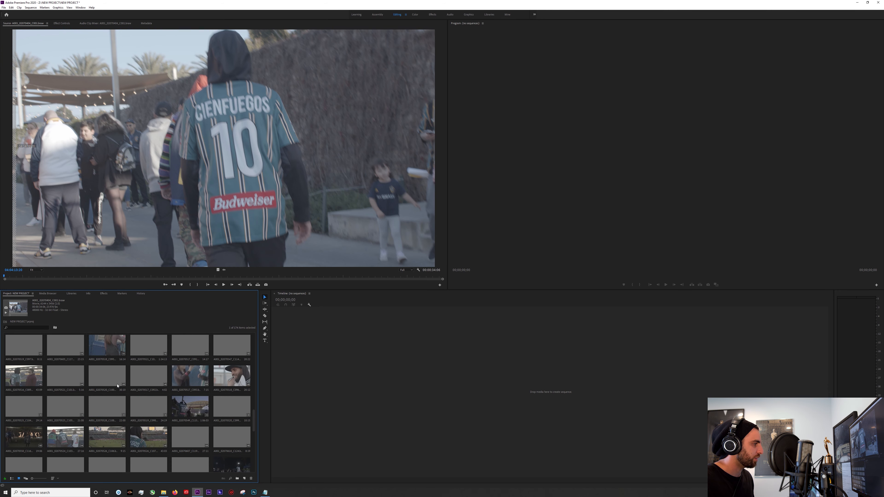
{"action": "scroll", "coordinate": [117, 385], "scroll_direction": "up", "scroll_amount": 5}
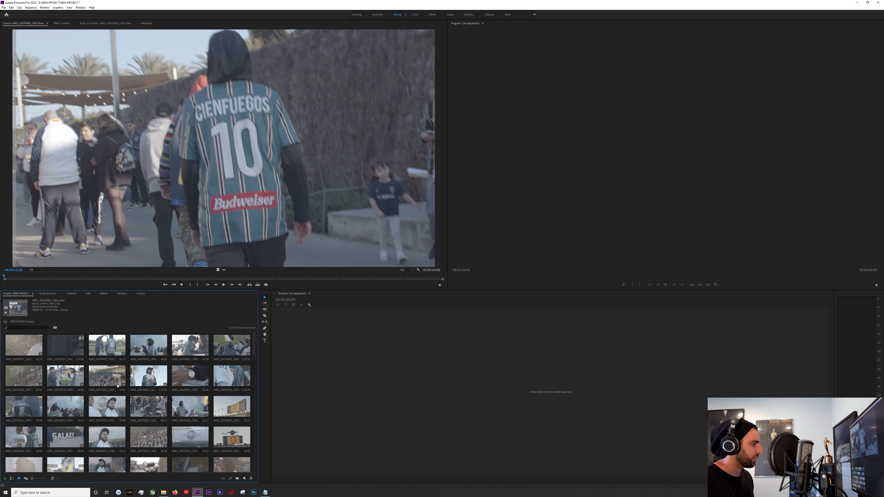
Step: Preview the stadium clip and the neighbouring clip in the source monitor, jumping about a third of the way into the latter
{"action": "double_click", "coordinate": [109, 375]}
{"action": "double_click", "coordinate": [149, 377]}
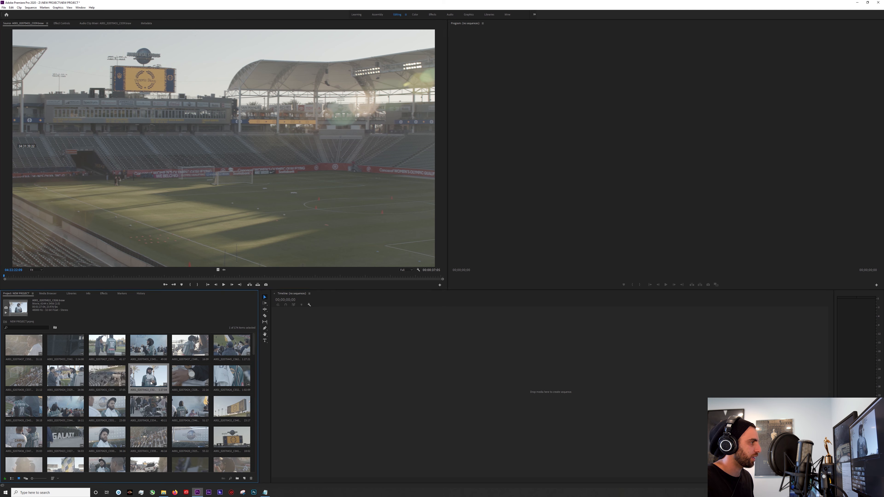
{"action": "left_click", "coordinate": [148, 277]}
{"action": "scroll", "coordinate": [128, 400], "scroll_direction": "down", "scroll_amount": 3}
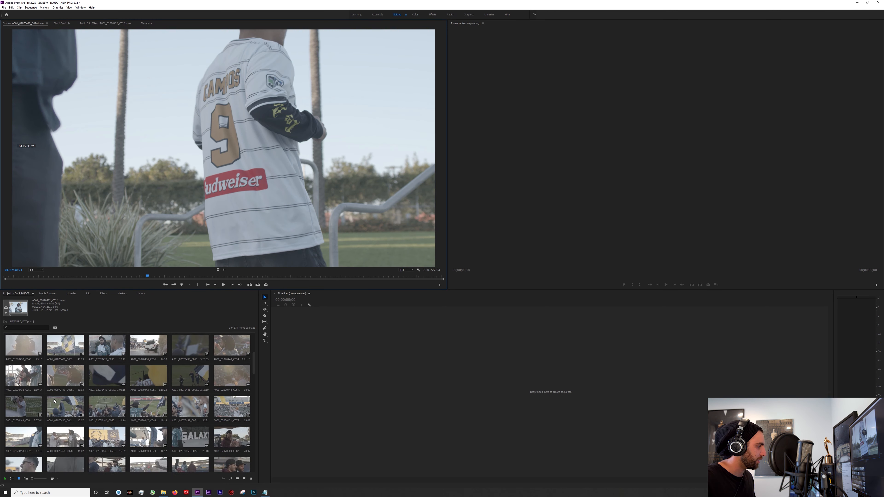
Step: Return the project items to list view and create a new bin named FOOTAGE
{"action": "left_click", "coordinate": [12, 479]}
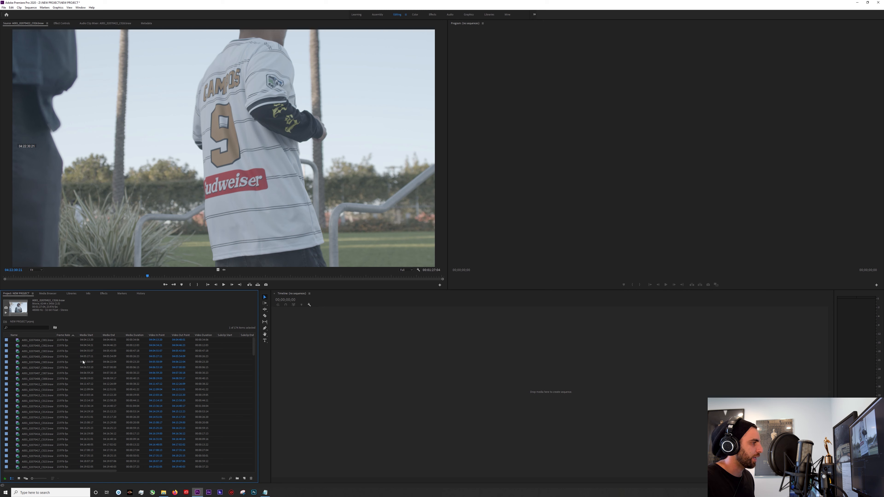
{"action": "right_click", "coordinate": [217, 353]}
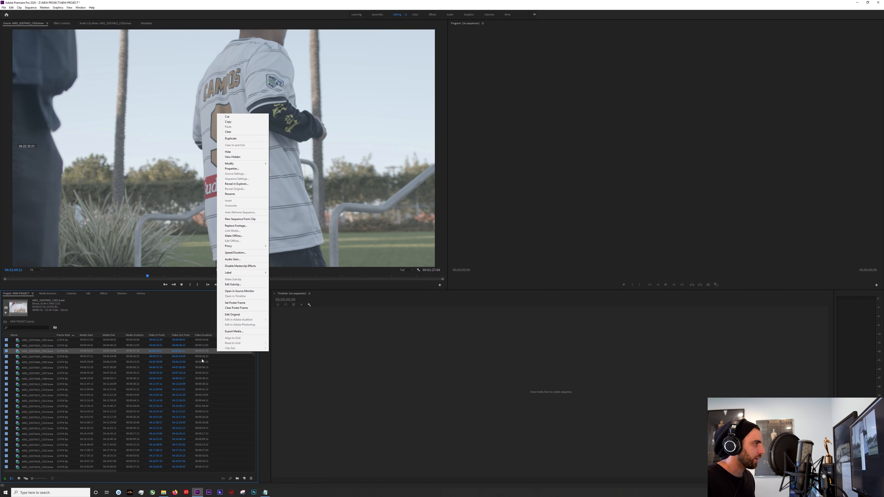
{"action": "right_click", "coordinate": [10, 364]}
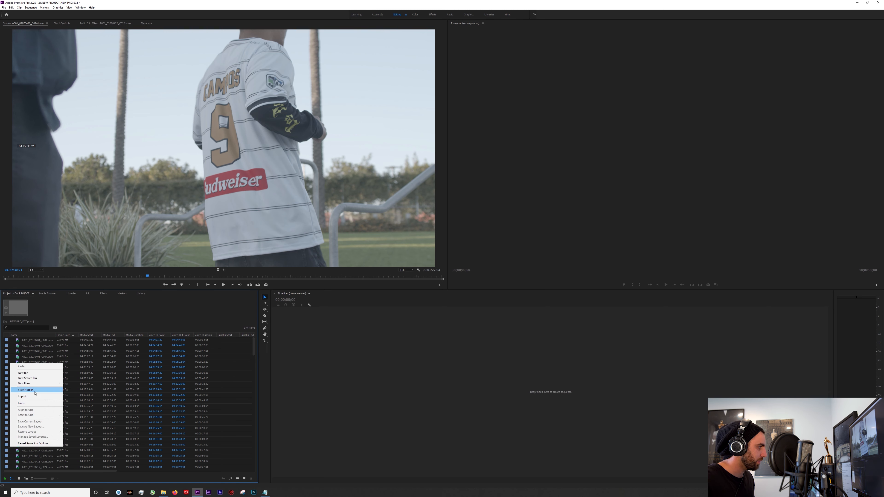
{"action": "left_click", "coordinate": [31, 373]}
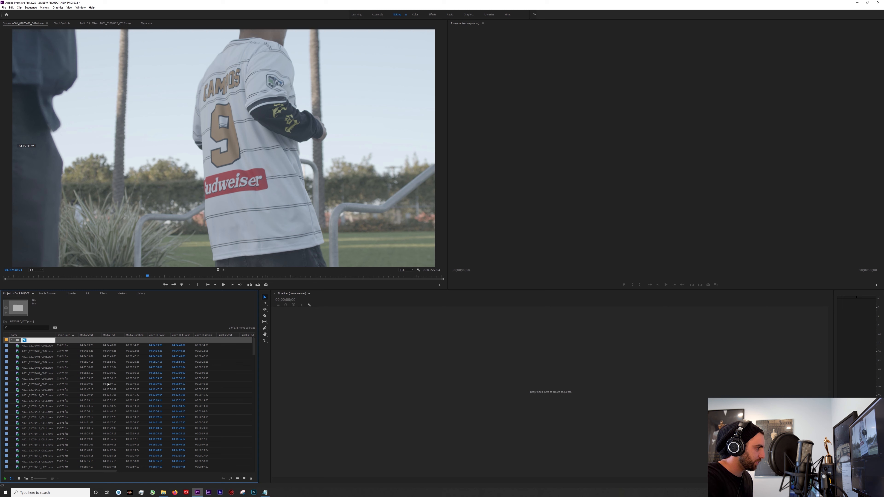
{"action": "type", "text": "FOOTAGE"}
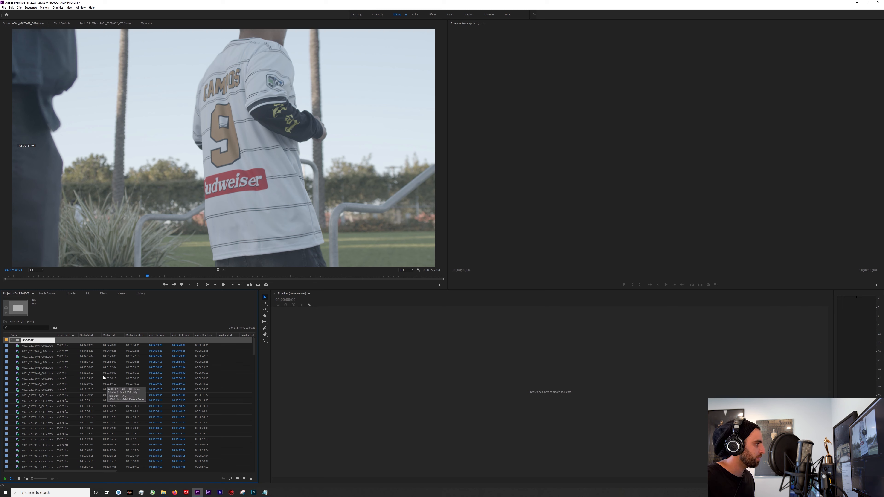
{"action": "key", "text": "Return"}
{"action": "left_click", "coordinate": [79, 380]}
Step: Move all the imported clips into the FOOTAGE bin and collapse the bin
{"action": "left_click", "coordinate": [34, 348]}
{"action": "scroll", "coordinate": [36, 371], "scroll_direction": "down", "scroll_amount": 4}
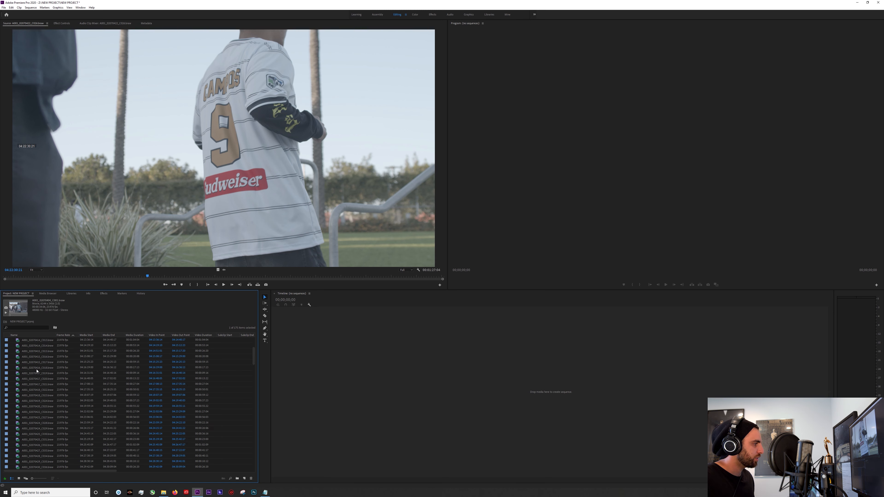
{"action": "scroll", "coordinate": [36, 372], "scroll_direction": "down", "scroll_amount": 20}
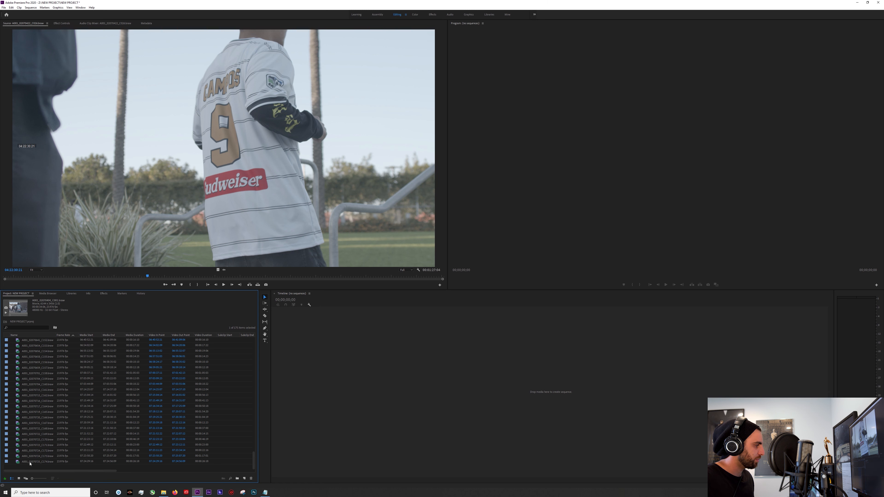
{"action": "left_click", "coordinate": [31, 462], "text": "shift"}
{"action": "left_click_drag", "start_coordinate": [253, 459], "coordinate": [253, 344]}
{"action": "left_click_drag", "start_coordinate": [32, 348], "coordinate": [27, 341]}
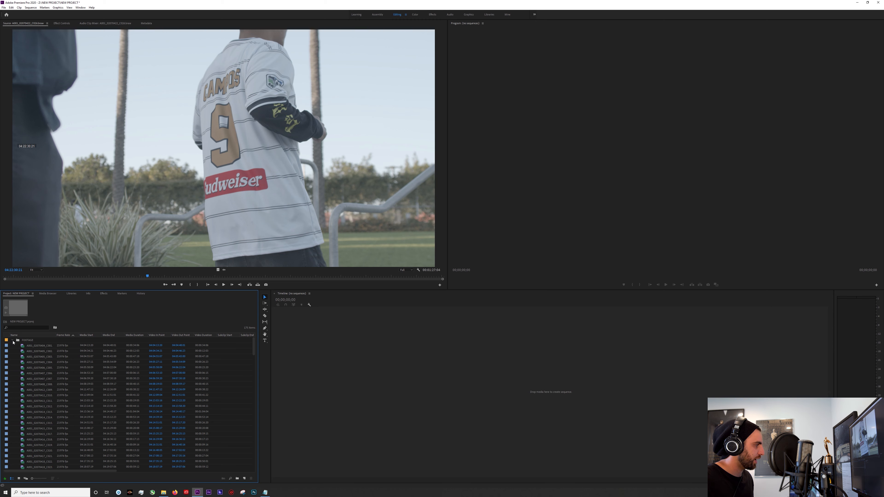
{"action": "left_click", "coordinate": [13, 340]}
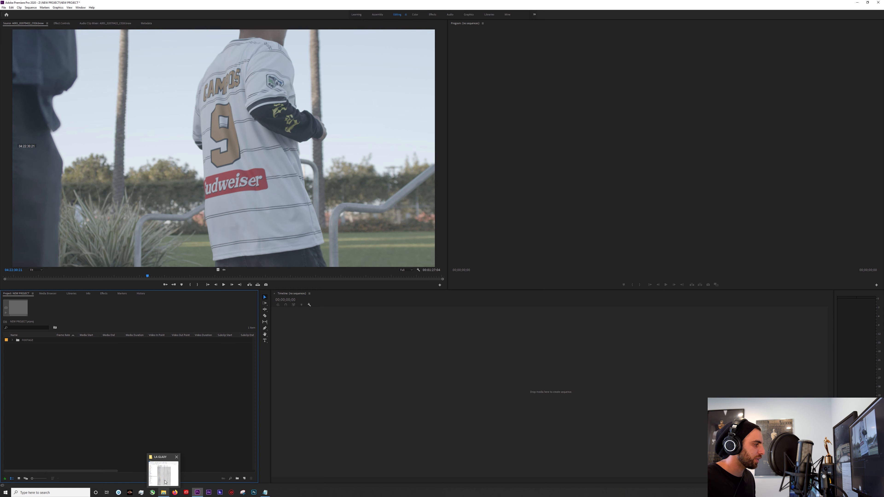
Step: Import the Cousin Feo x Lord Juco MP4 from the LA GLAXY folder into the project and load it in the source monitor
{"action": "left_click", "coordinate": [164, 494]}
{"action": "scroll", "coordinate": [456, 248], "scroll_direction": "down", "scroll_amount": 15}
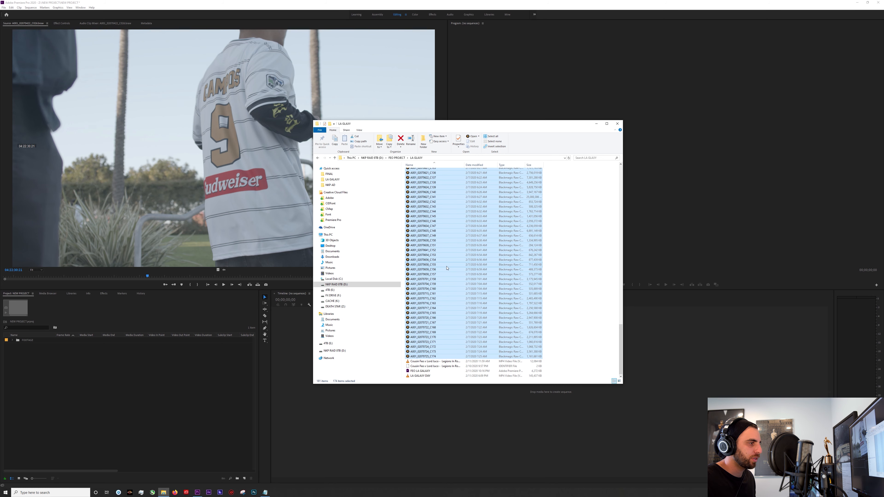
{"action": "left_click", "coordinate": [417, 362]}
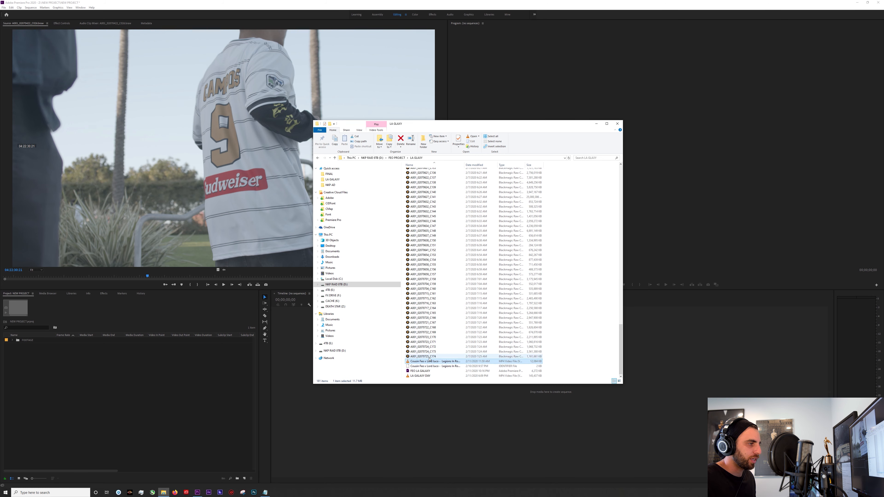
{"action": "left_click_drag", "start_coordinate": [424, 365], "coordinate": [108, 373]}
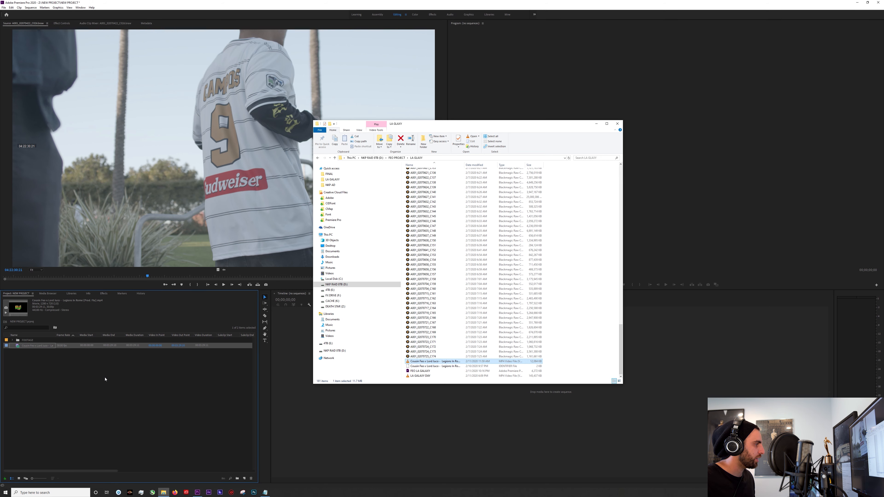
{"action": "left_click", "coordinate": [67, 377]}
{"action": "double_click", "coordinate": [18, 347]}
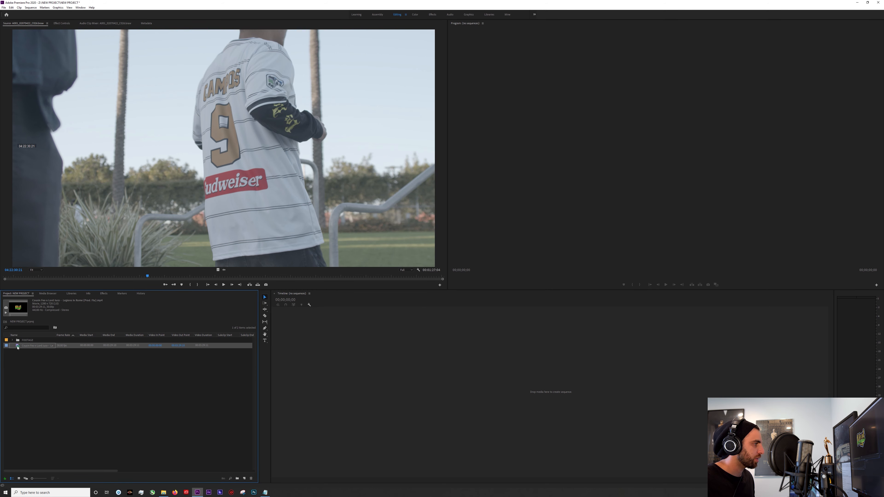
Step: Play a passage of the music track in the source monitor, starting roughly a quarter of the way in
{"action": "left_click", "coordinate": [105, 277]}
{"action": "key", "text": "space"}
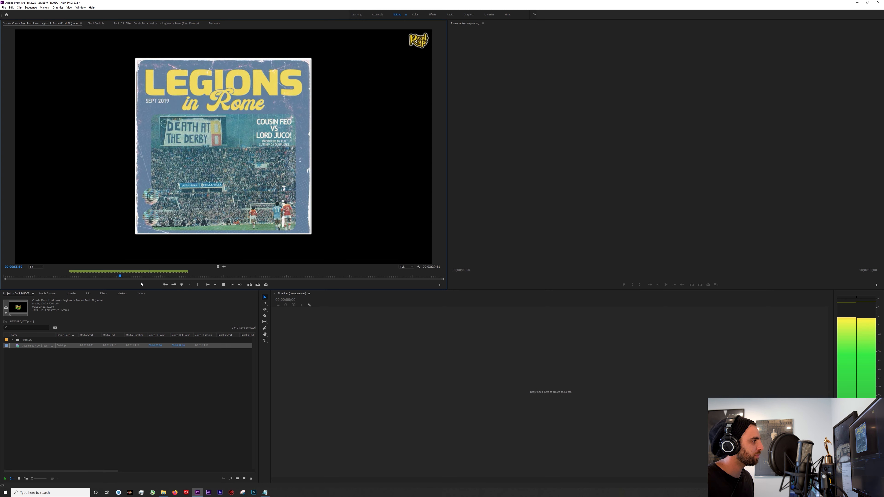
{"action": "key", "text": "space"}
Step: Create a sequence from the first clip in the FOOTAGE bin and scrub the playhead to 01:00:04:20
{"action": "left_click", "coordinate": [96, 406]}
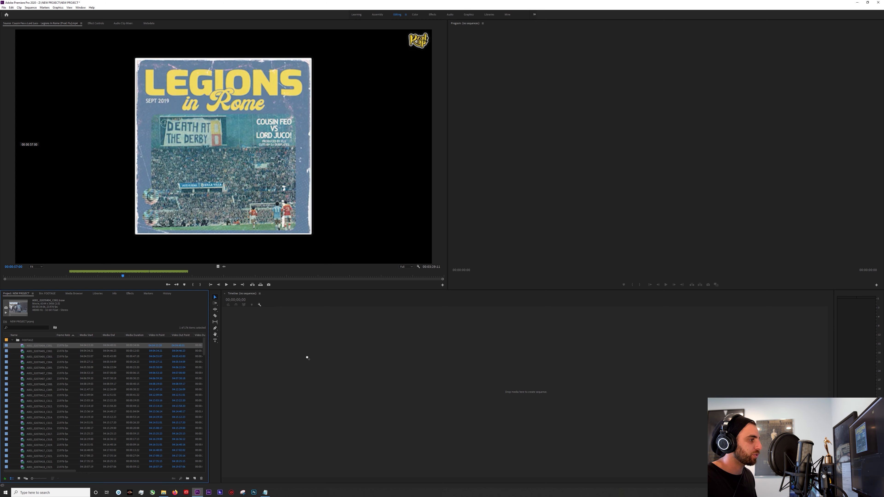
{"action": "left_click_drag", "start_coordinate": [307, 357], "coordinate": [306, 359]}
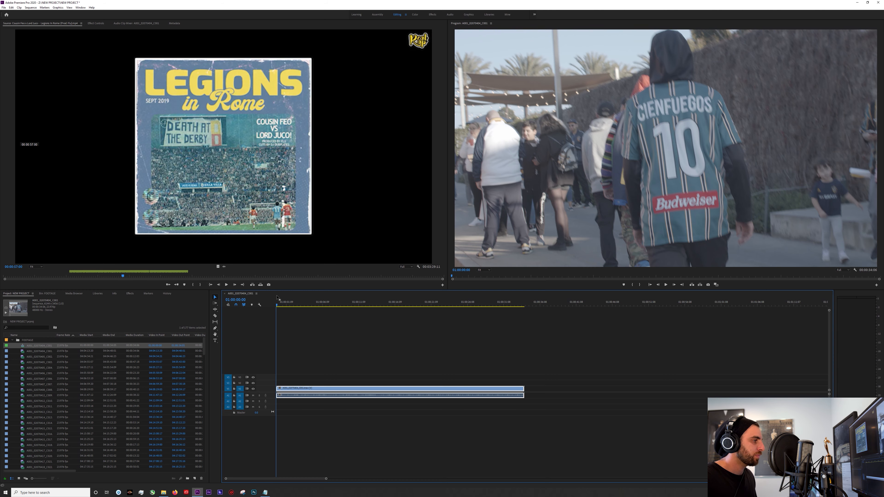
{"action": "left_click", "coordinate": [300, 305]}
{"action": "left_click_drag", "start_coordinate": [309, 305], "coordinate": [311, 324]}
{"action": "left_click", "coordinate": [372, 354]}
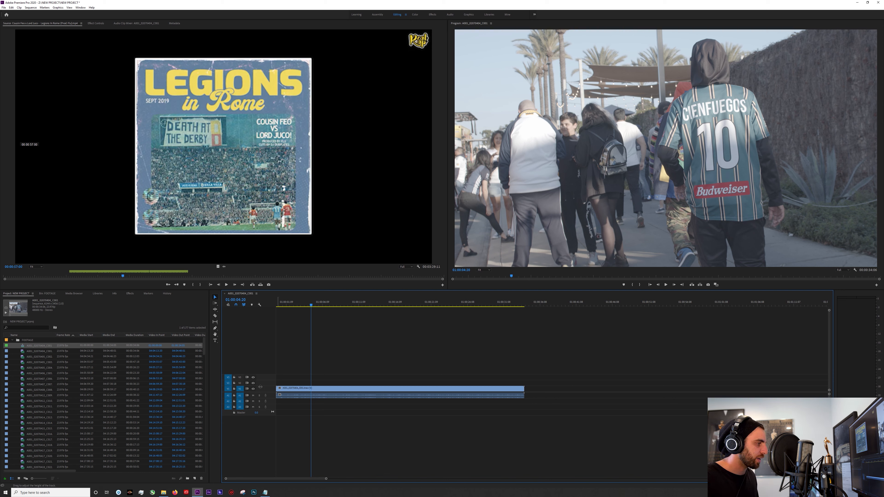
Step: Enlarge the first audio and video tracks in the timeline and scrub the sequence to 01:00:21:13
{"action": "left_click_drag", "start_coordinate": [261, 386], "coordinate": [263, 417]}
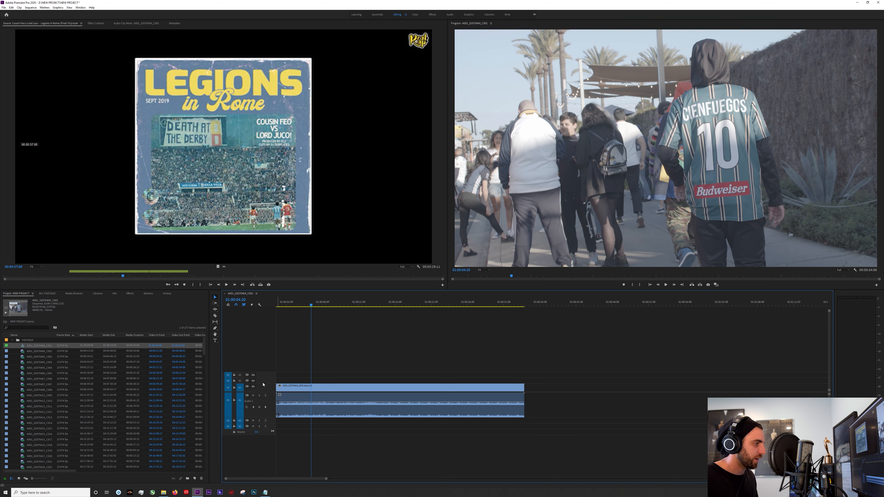
{"action": "left_click_drag", "start_coordinate": [263, 384], "coordinate": [263, 377]}
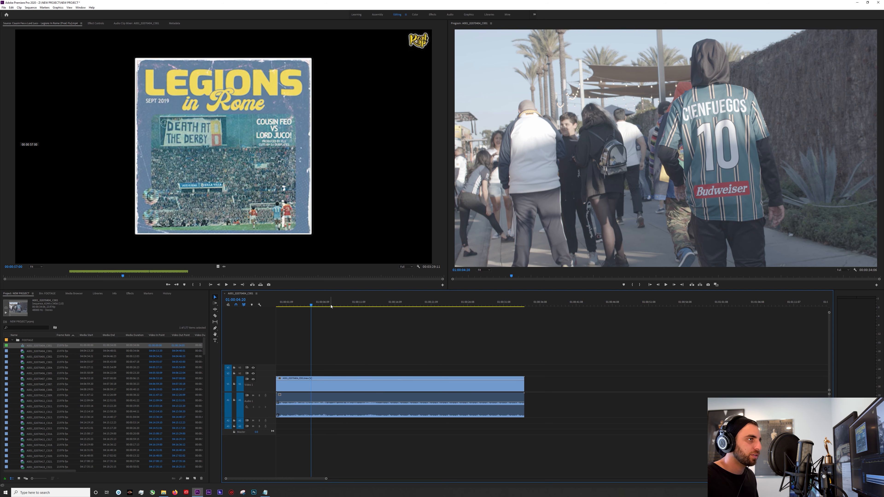
{"action": "left_click", "coordinate": [341, 305]}
{"action": "left_click_drag", "start_coordinate": [344, 305], "coordinate": [432, 305]}
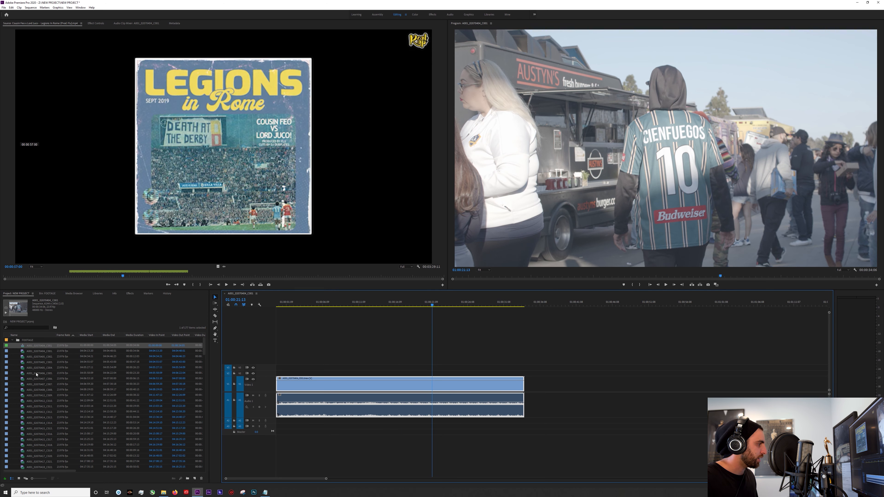
Step: Load the music MP4 in the source monitor and place only its audio on a new track beneath the footage, aligned with the sequence start
{"action": "scroll", "coordinate": [32, 378], "scroll_direction": "down", "scroll_amount": 20}
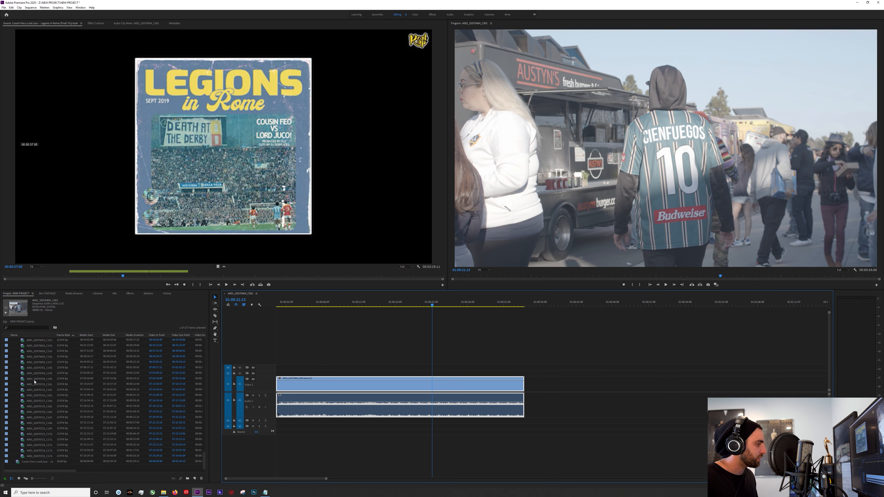
{"action": "double_click", "coordinate": [18, 463]}
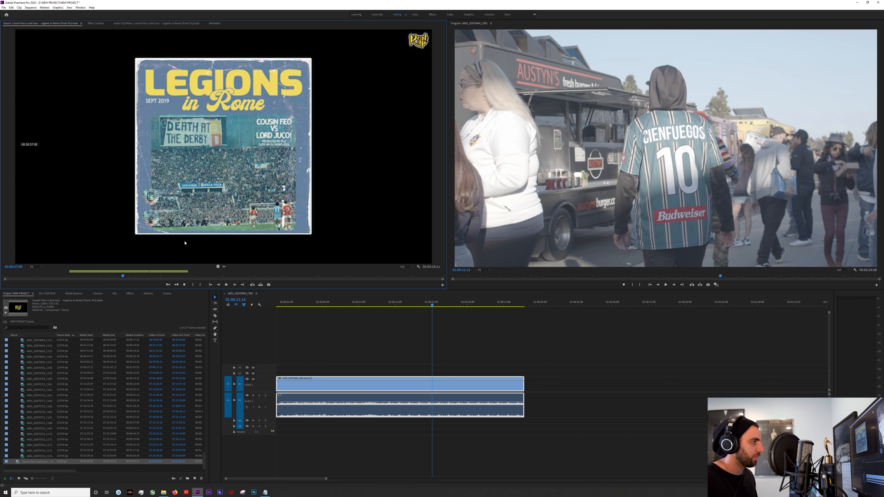
{"action": "left_click", "coordinate": [223, 267]}
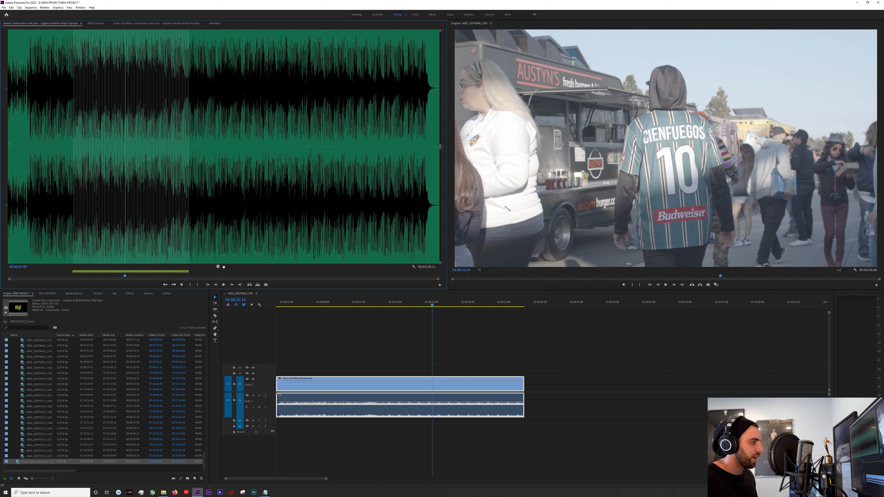
{"action": "left_click_drag", "start_coordinate": [224, 268], "coordinate": [279, 440]}
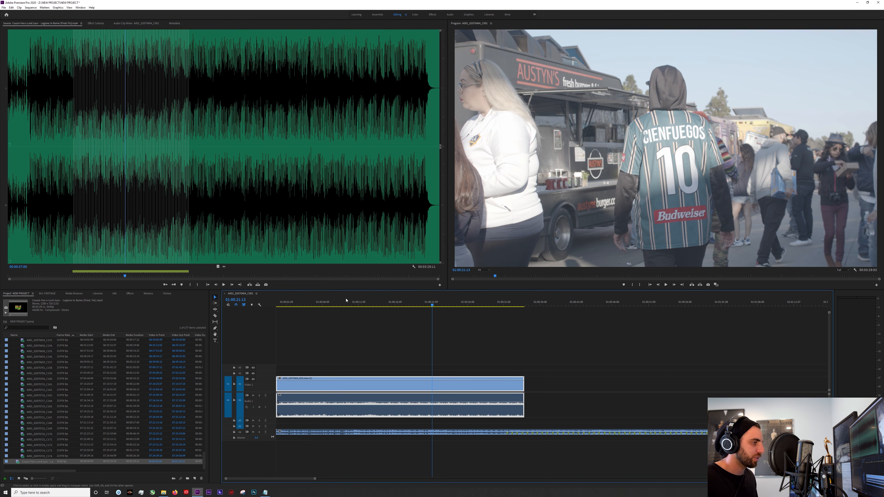
Step: Play the sequence with the music from about 11 seconds in, and again from an earlier point
{"action": "left_click", "coordinate": [357, 302]}
{"action": "key", "text": "space"}
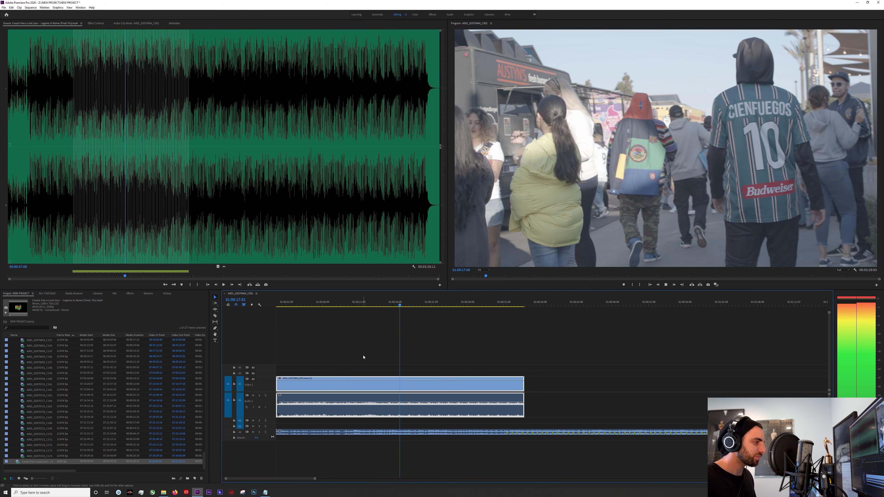
{"action": "key", "text": "space"}
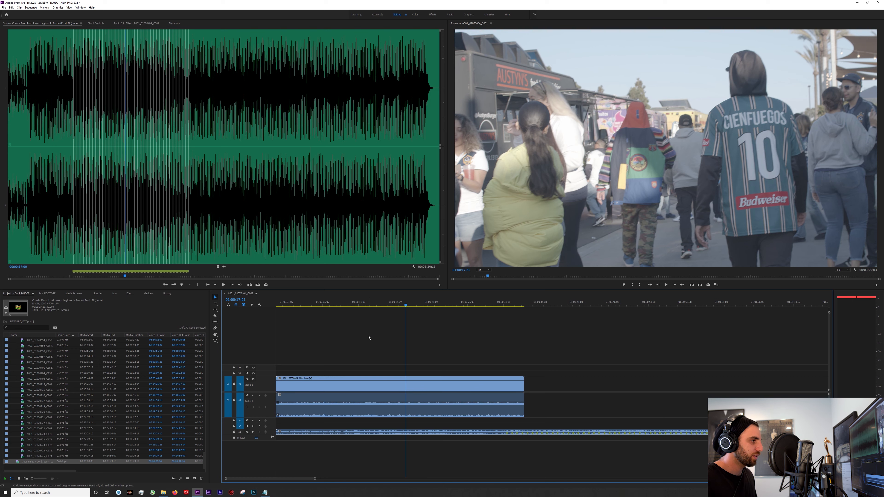
{"action": "left_click", "coordinate": [310, 303]}
{"action": "key", "text": "space"}
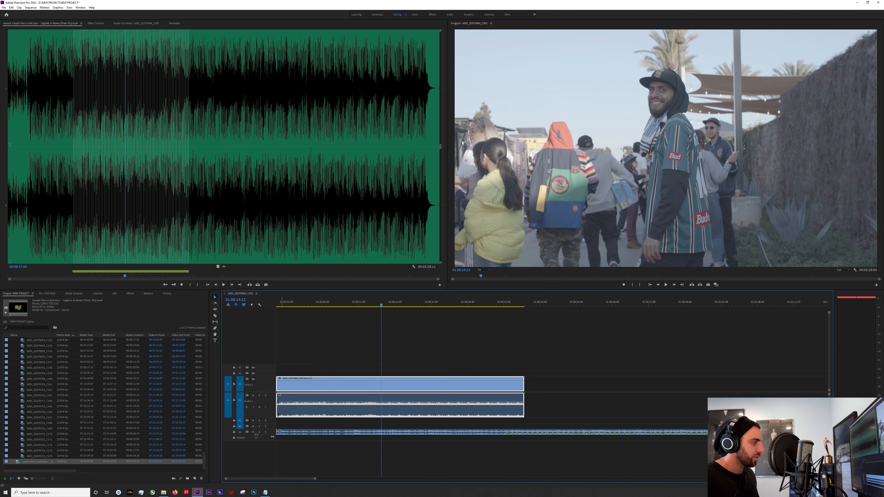
Step: Enlarge the music track to show its waveform and play the sequence from 01:00:10:02
{"action": "left_click_drag", "start_coordinate": [257, 435], "coordinate": [256, 458]}
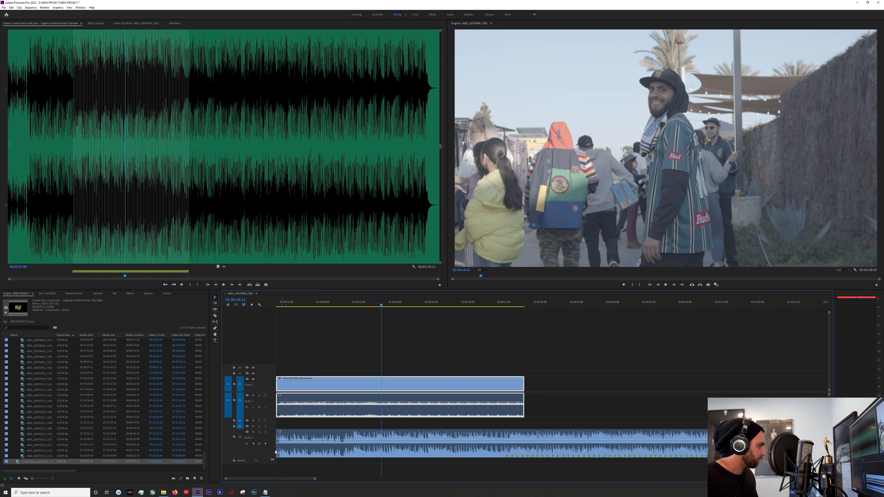
{"action": "left_click", "coordinate": [370, 458]}
{"action": "left_click", "coordinate": [350, 306]}
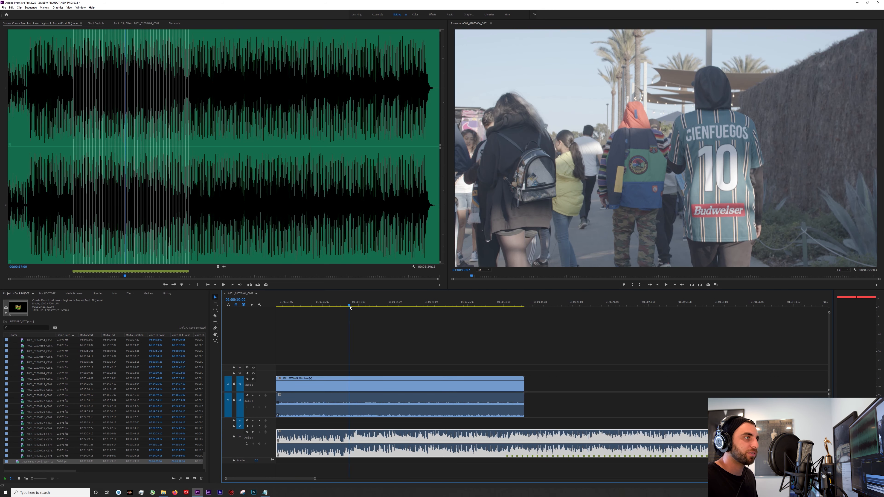
{"action": "key", "text": "space"}
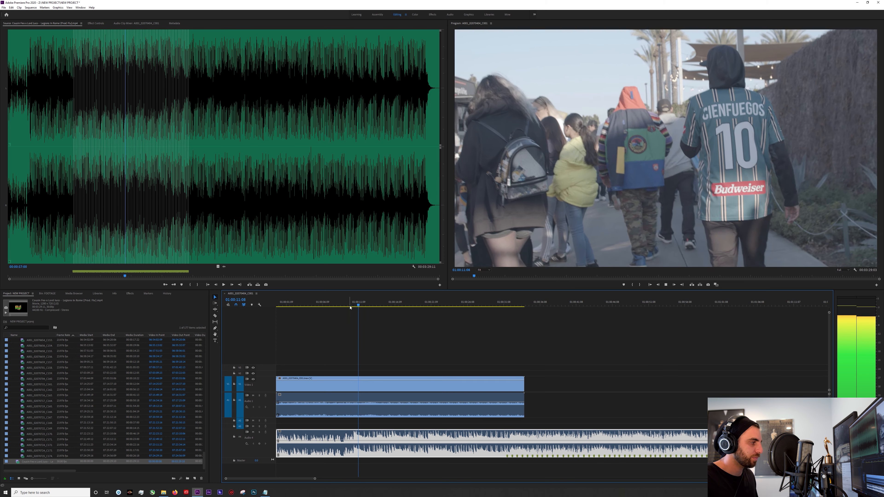
{"action": "key", "text": "space"}
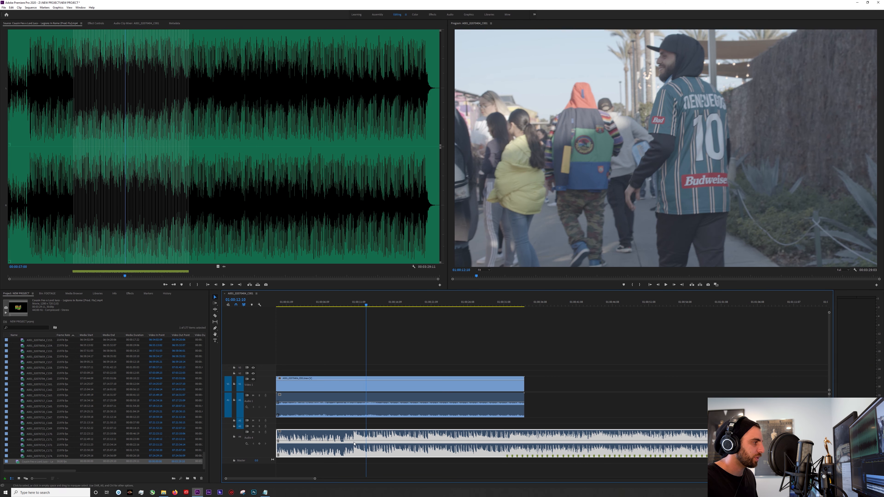
Step: Turn Show Audio Keyframes off and back on in the timeline display settings
{"action": "left_click", "coordinate": [259, 305]}
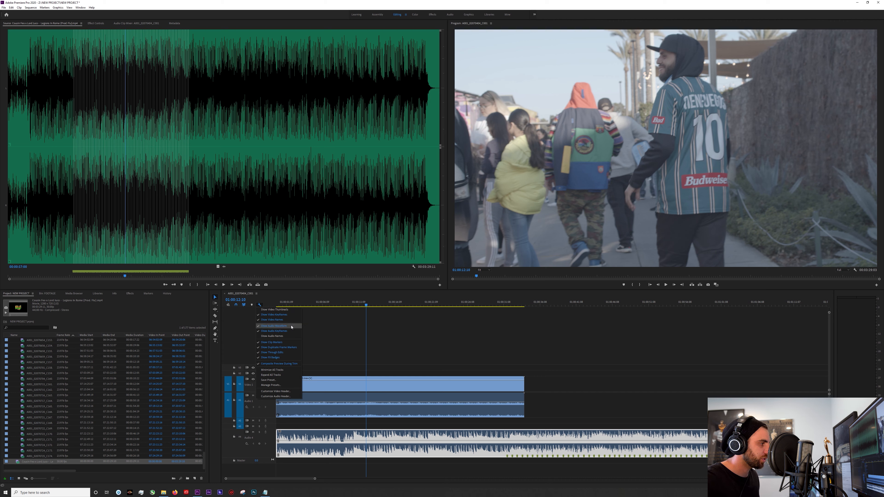
{"action": "left_click", "coordinate": [260, 305]}
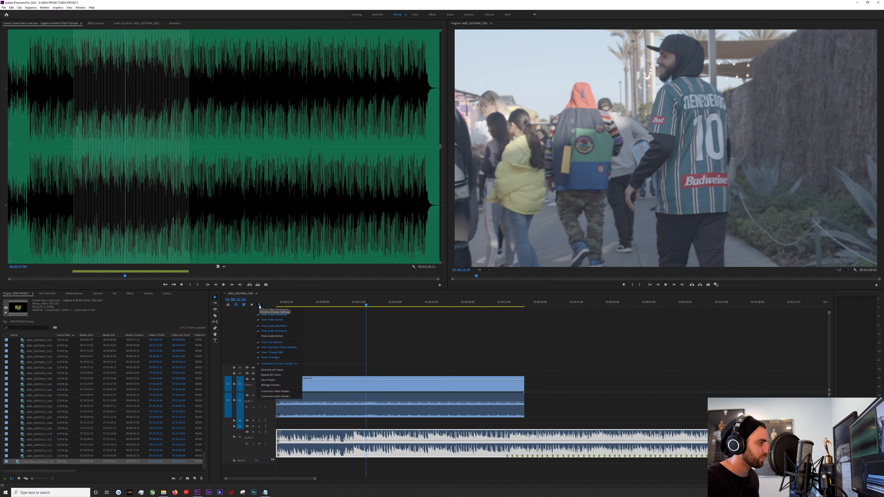
{"action": "left_click", "coordinate": [291, 333]}
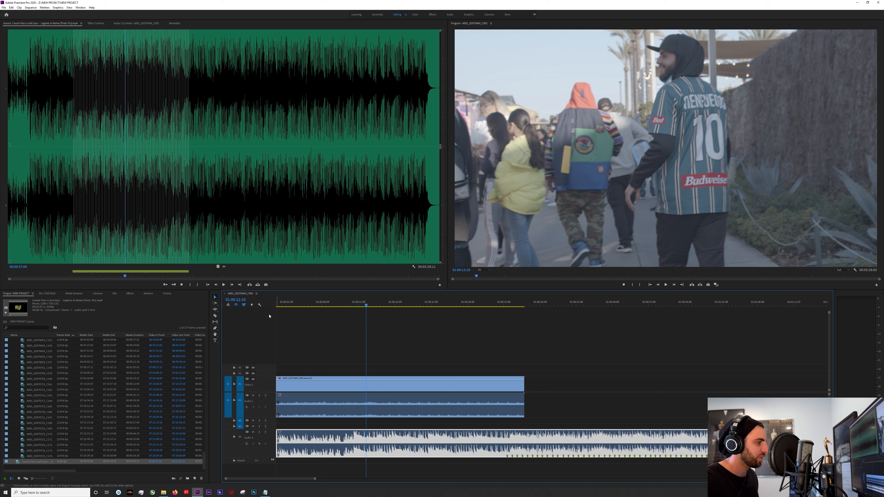
{"action": "left_click", "coordinate": [260, 306]}
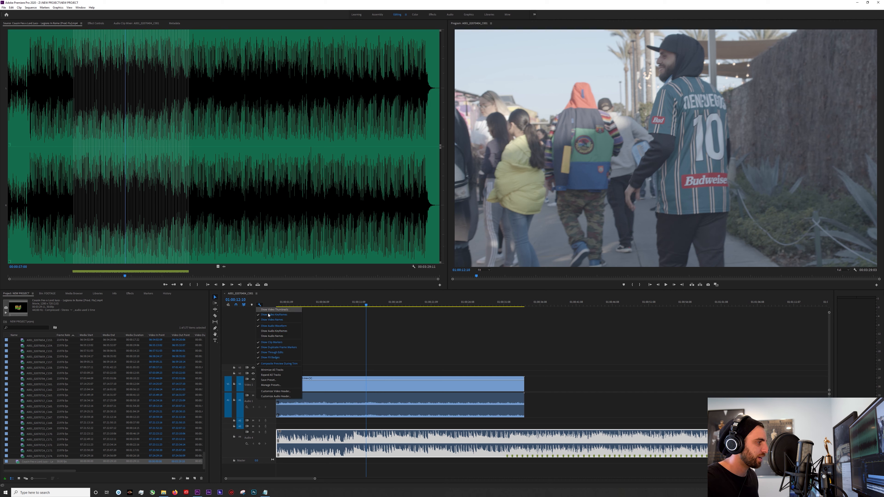
{"action": "left_click", "coordinate": [292, 331]}
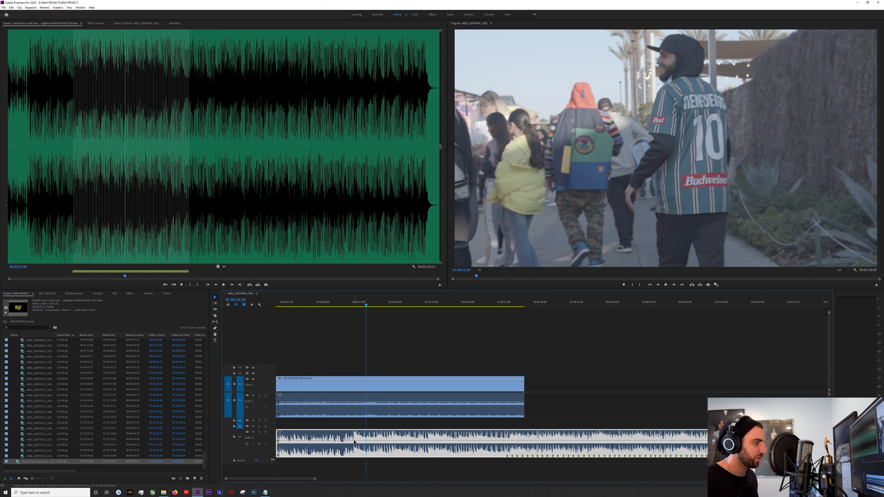
Step: Lower the music clip's volume and play the sequence from about 01:00:07:04
{"action": "mouse_move", "coordinate": [355, 440]}
{"action": "left_mouse_down"}
{"action": "mouse_move", "coordinate": [355, 433]}
{"action": "mouse_move", "coordinate": [356, 453]}
{"action": "mouse_move", "coordinate": [356, 444]}
{"action": "left_mouse_up"}
{"action": "left_click", "coordinate": [328, 304]}
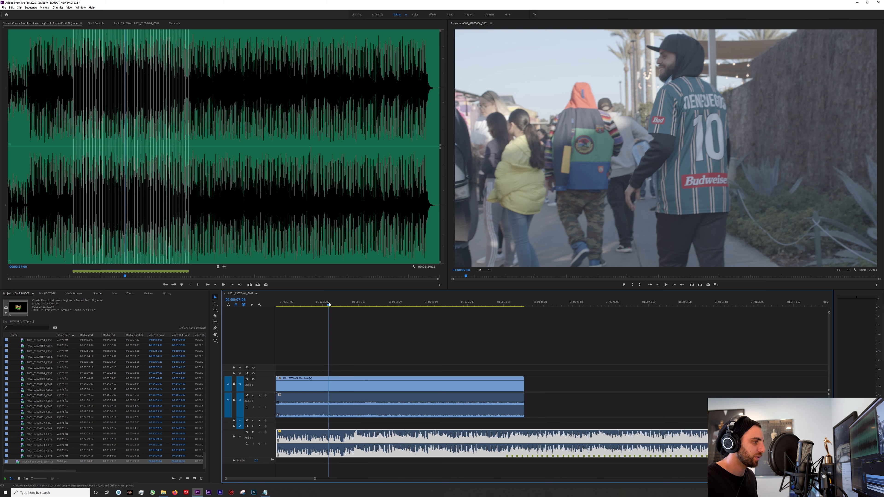
{"action": "key", "text": "space"}
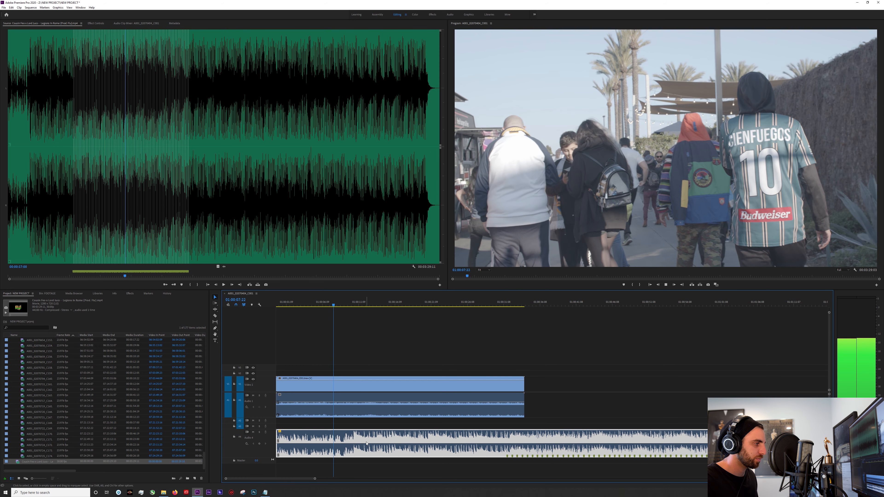
Step: Lower the footage clip's audio level and reduce the music volume a little further while playing back the mix
{"action": "left_click", "coordinate": [360, 415]}
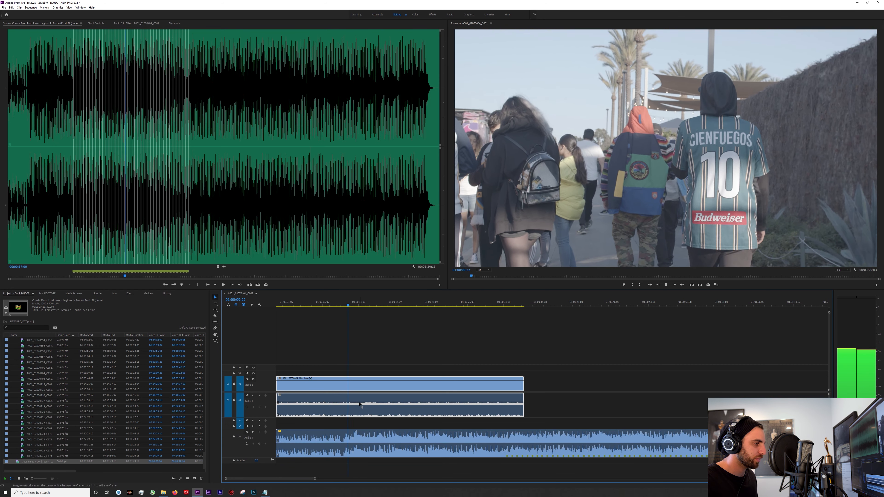
{"action": "key", "text": "space"}
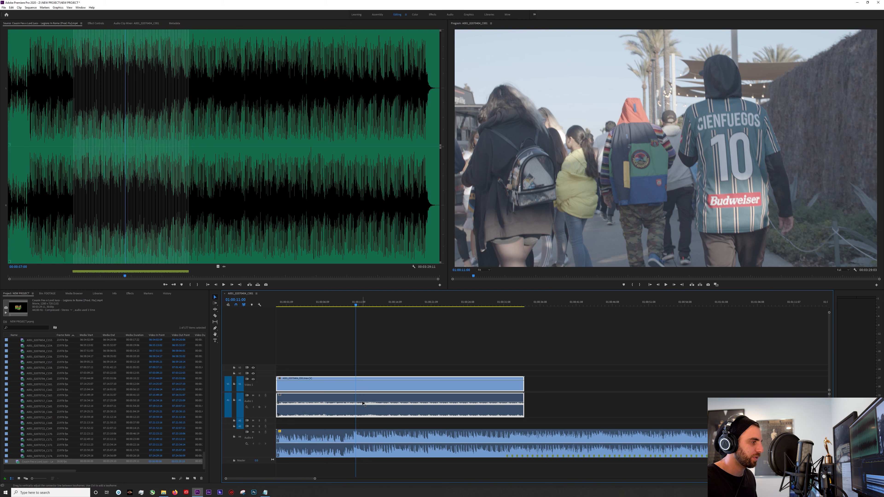
{"action": "left_click_drag", "start_coordinate": [362, 403], "coordinate": [362, 416]}
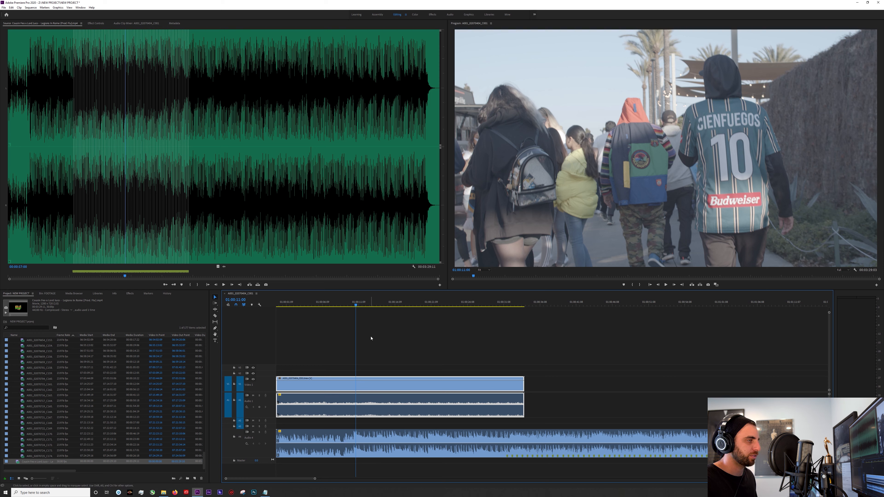
{"action": "key", "text": "space"}
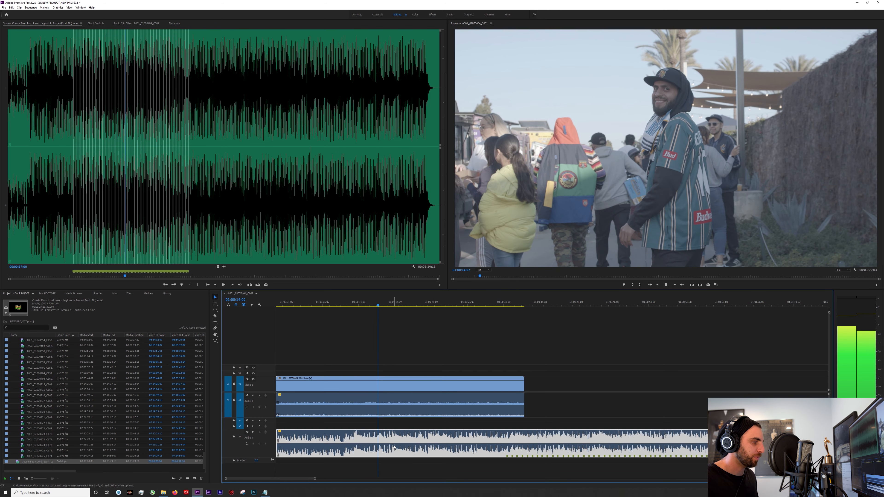
{"action": "left_click_drag", "start_coordinate": [395, 440], "coordinate": [395, 449]}
Step: With the Pen tool, add volume keyframes to the music at 01:00:10:23 and slightly earlier, lower the earlier one, and return the playhead to about 01:00:05:14
{"action": "left_click", "coordinate": [356, 306]}
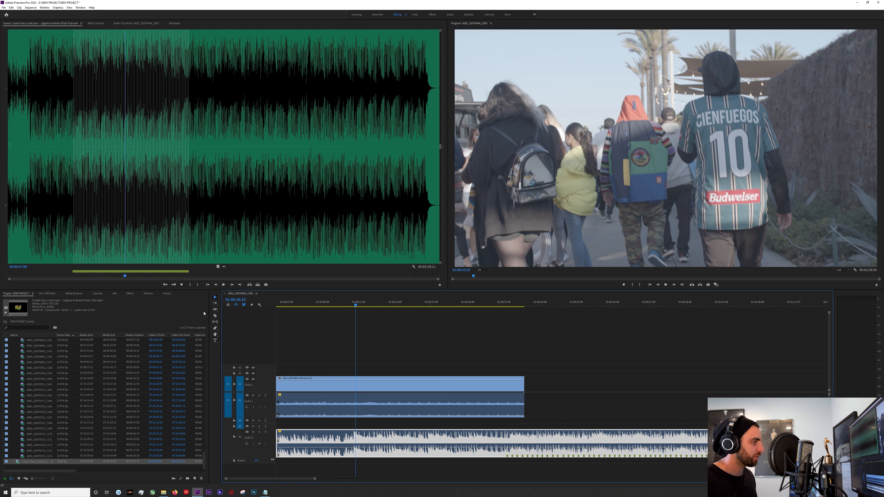
{"action": "left_click", "coordinate": [215, 329]}
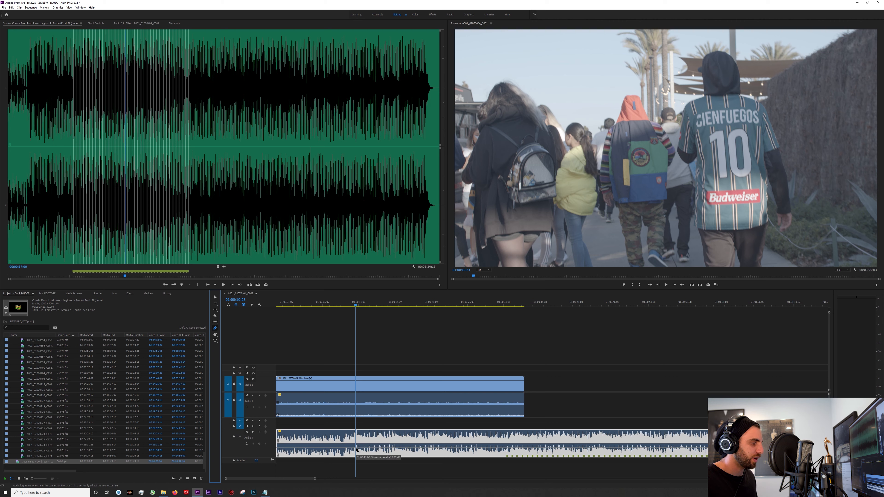
{"action": "left_click", "coordinate": [357, 449]}
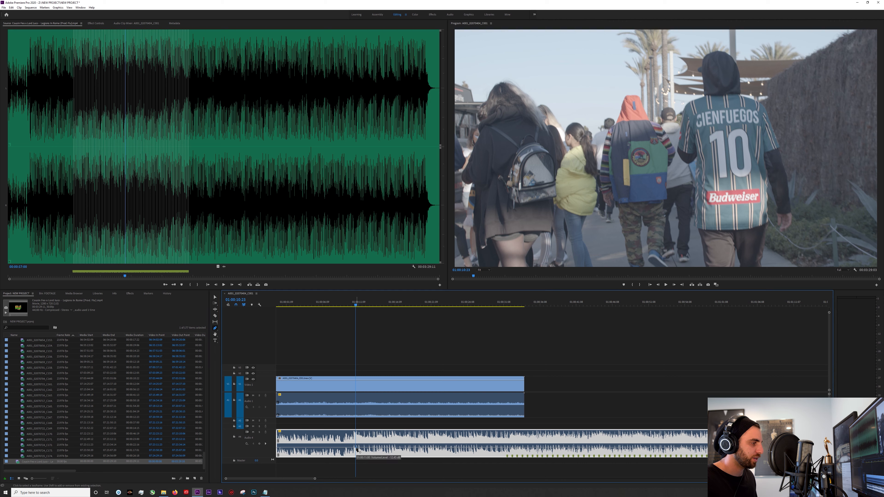
{"action": "left_click", "coordinate": [337, 448]}
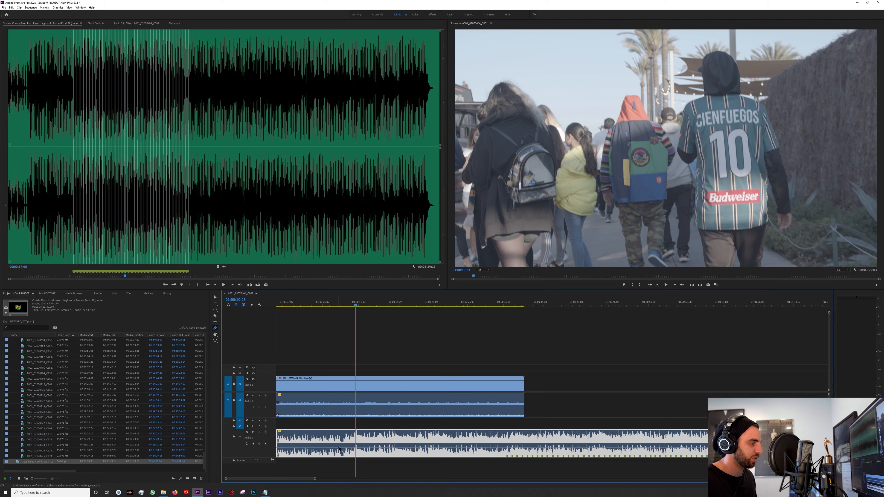
{"action": "left_click_drag", "start_coordinate": [339, 450], "coordinate": [338, 455]}
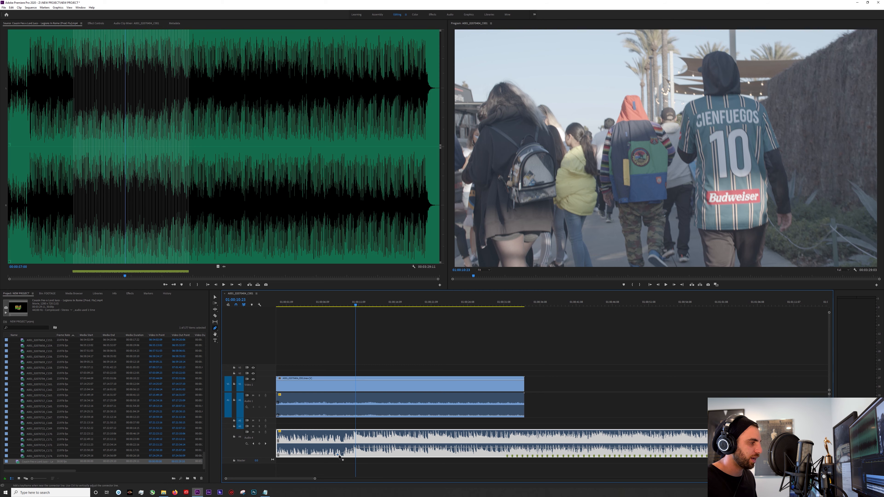
{"action": "left_click_drag", "start_coordinate": [329, 305], "coordinate": [318, 306]}
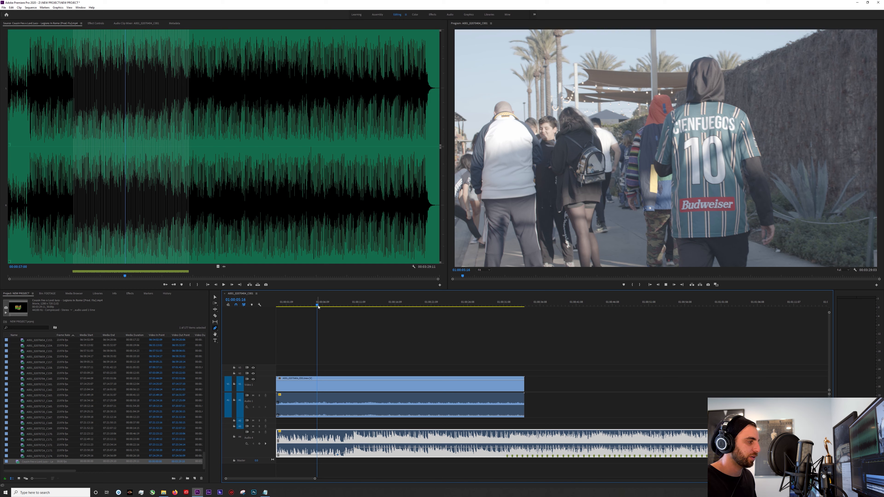
Step: Play back the music fade, move its later volume keyframe to about 01:00:20:20, and play the lengthened fade
{"action": "key", "text": "space"}
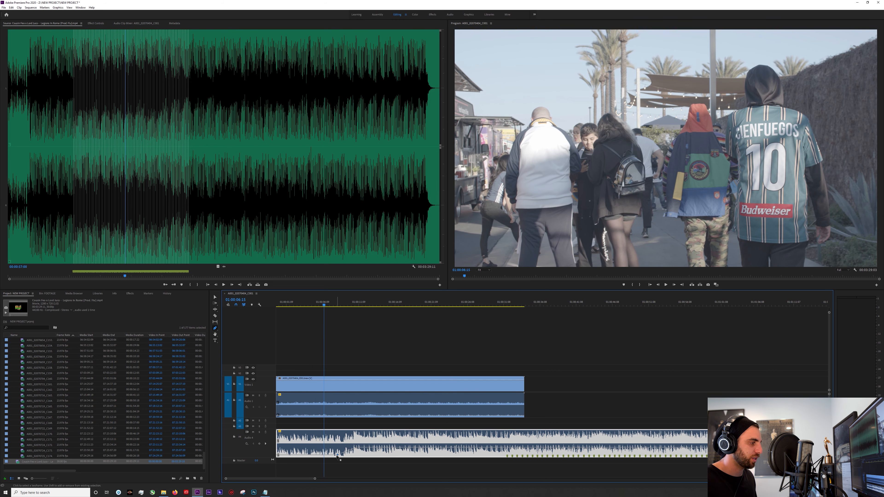
{"action": "key", "text": "space"}
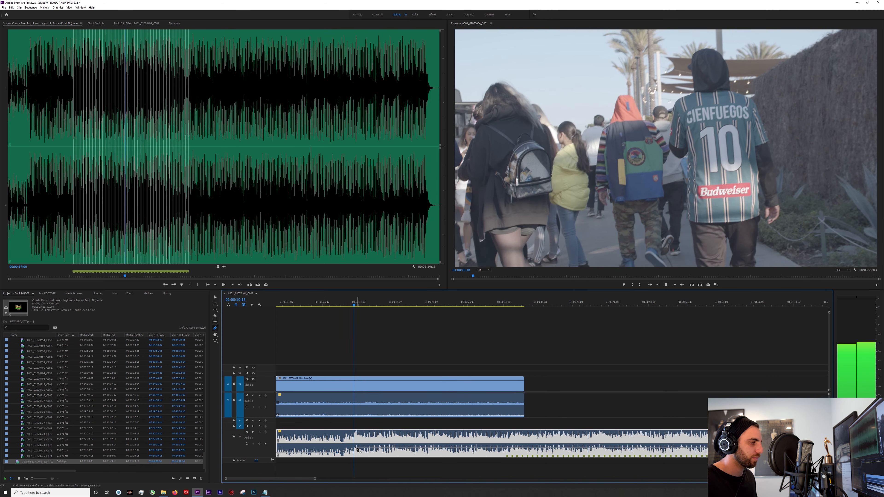
{"action": "key", "text": "space"}
{"action": "left_click_drag", "start_coordinate": [393, 305], "coordinate": [427, 307]}
{"action": "left_click_drag", "start_coordinate": [357, 451], "coordinate": [426, 454]}
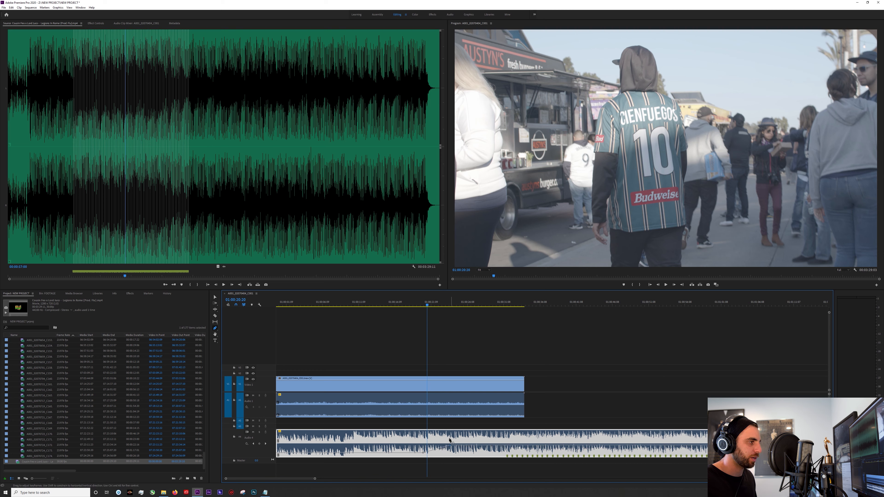
{"action": "left_click", "coordinate": [412, 303]}
{"action": "key", "text": "space"}
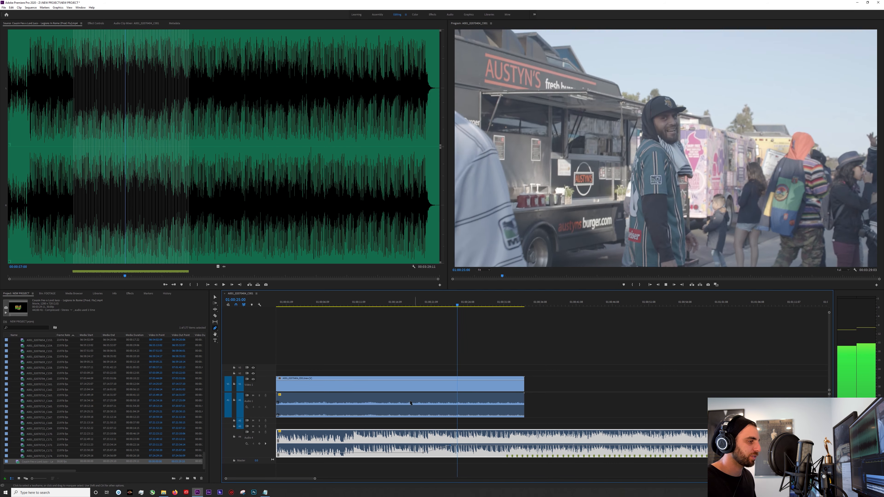
{"action": "key", "text": "space"}
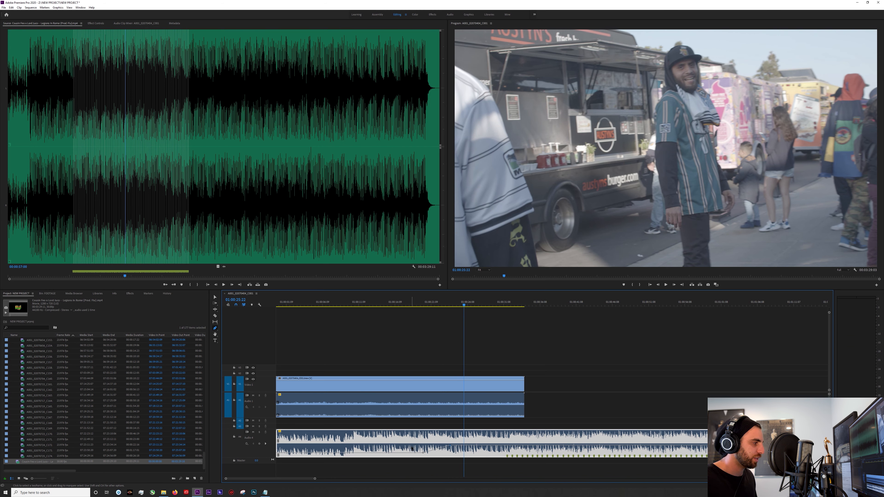
Step: Trim off about the first 20 seconds of the music clip, move it back to the sequence start, and play the result
{"action": "left_click", "coordinate": [214, 298]}
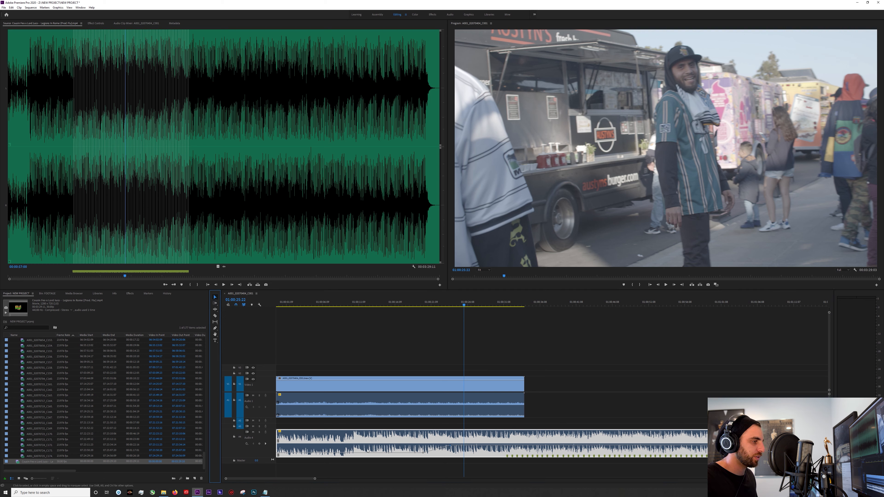
{"action": "left_click", "coordinate": [277, 438]}
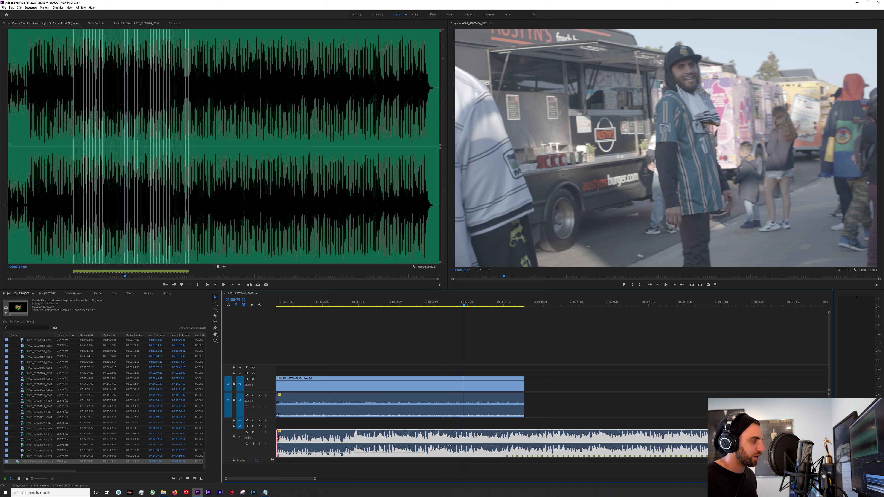
{"action": "left_click_drag", "start_coordinate": [278, 438], "coordinate": [424, 445]}
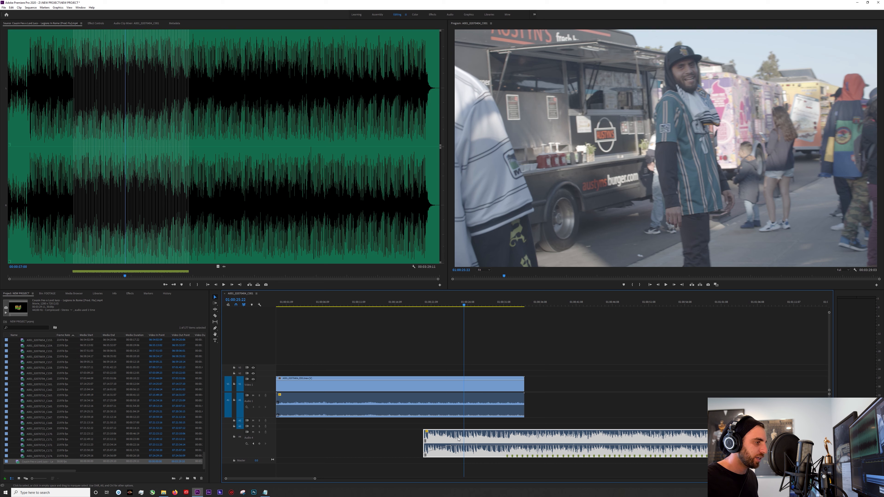
{"action": "left_click_drag", "start_coordinate": [517, 438], "coordinate": [366, 438]}
{"action": "key", "text": "Home"}
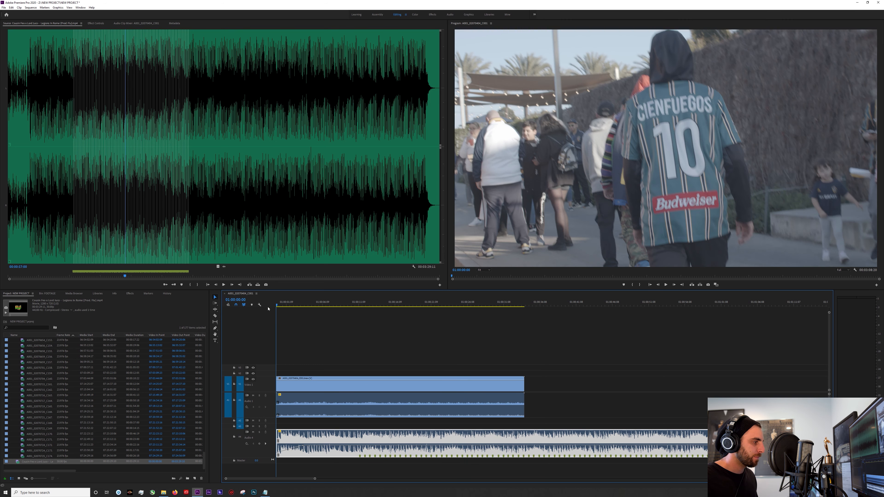
{"action": "key", "text": "space"}
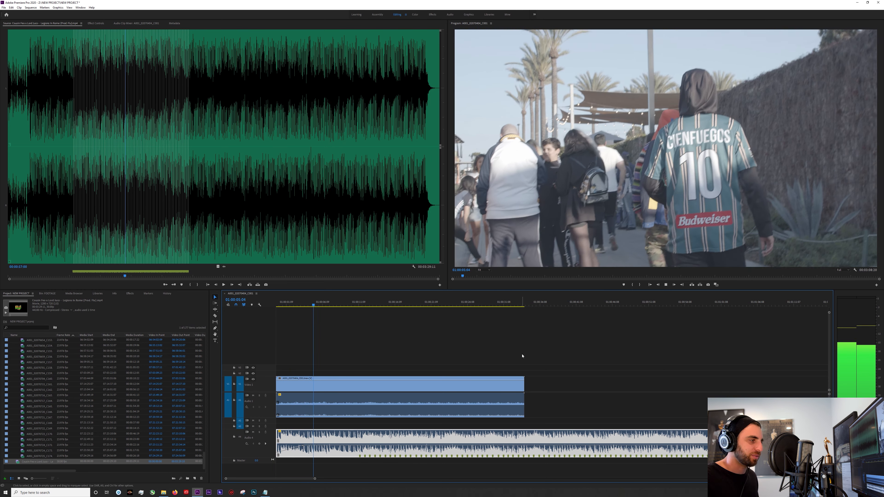
{"action": "key", "text": "space"}
Step: Open the FOOTAGE bin, display its clips as thumbnails, and browse to the stadium clips
{"action": "scroll", "coordinate": [36, 371], "scroll_direction": "up", "scroll_amount": 6}
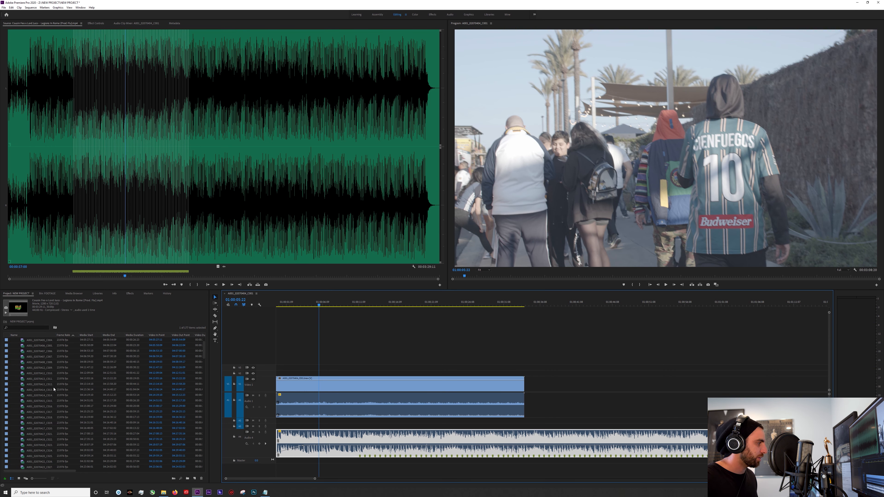
{"action": "scroll", "coordinate": [54, 390], "scroll_direction": "up", "scroll_amount": 2}
{"action": "left_click", "coordinate": [39, 357]}
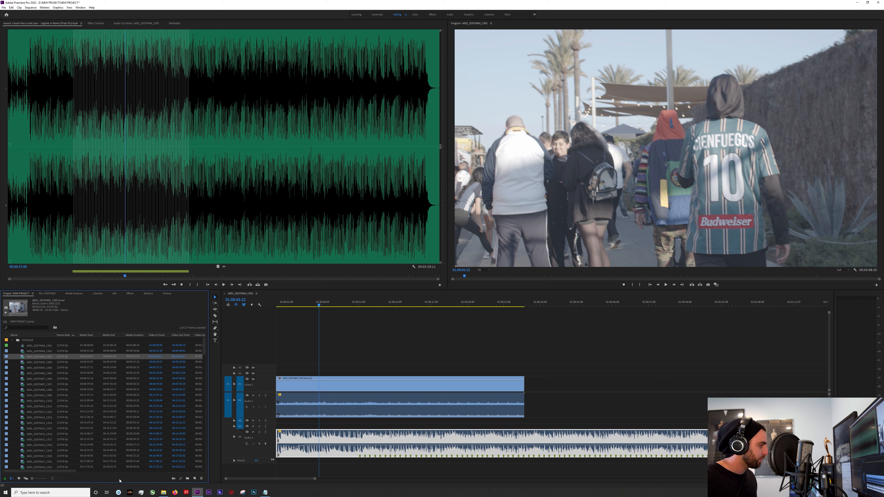
{"action": "left_click", "coordinate": [19, 479]}
{"action": "double_click", "coordinate": [27, 347]}
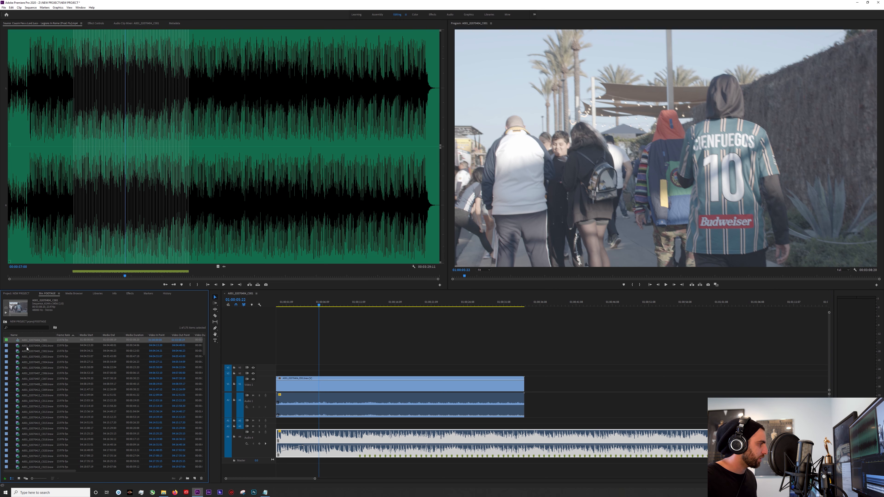
{"action": "left_click", "coordinate": [36, 362]}
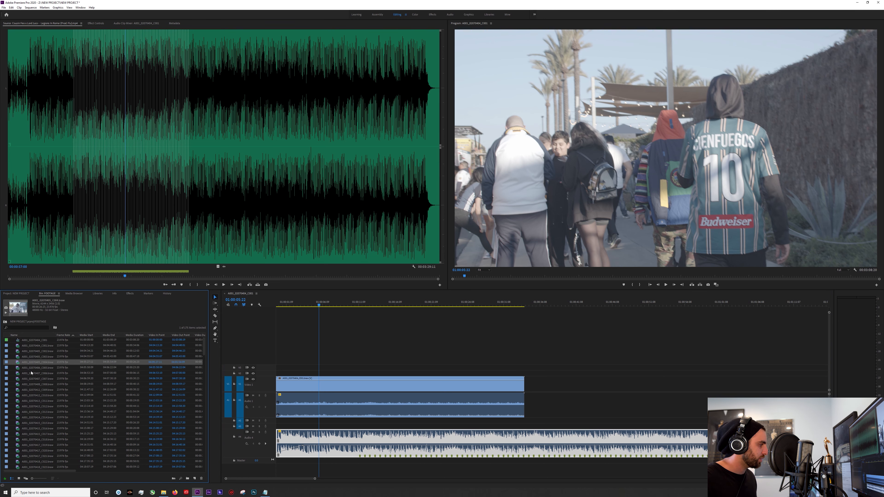
{"action": "left_click", "coordinate": [19, 479]}
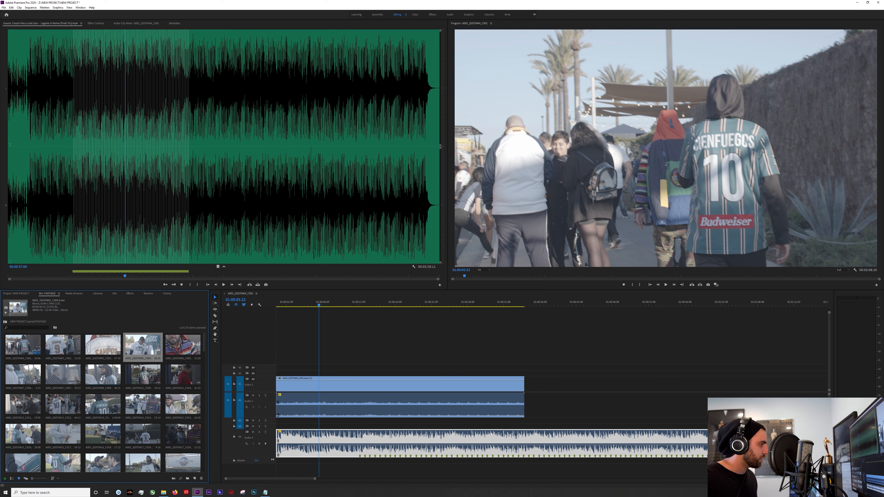
{"action": "scroll", "coordinate": [77, 379], "scroll_direction": "down", "scroll_amount": 7}
{"action": "scroll", "coordinate": [99, 384], "scroll_direction": "down", "scroll_amount": 4}
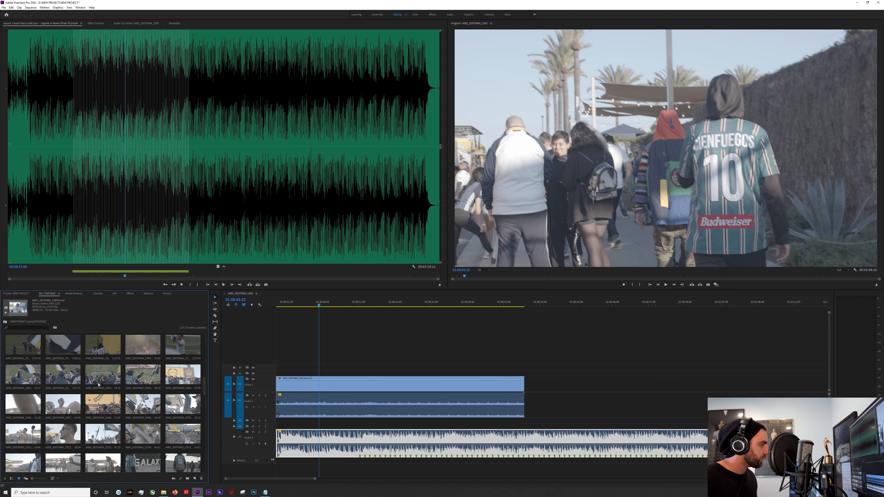
Step: Load the clip of the players warming up on the pitch into the source monitor and preview sections of it
{"action": "double_click", "coordinate": [24, 346]}
{"action": "left_click", "coordinate": [128, 277]}
{"action": "left_click_drag", "start_coordinate": [127, 277], "coordinate": [35, 280]}
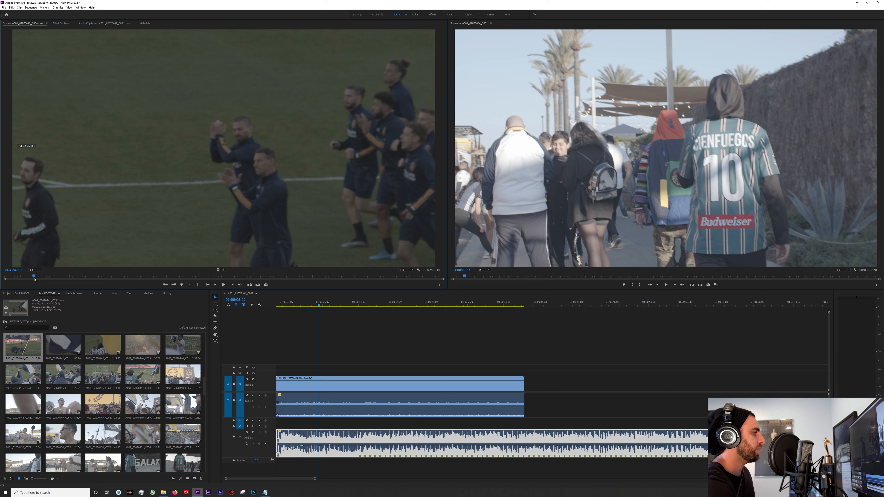
{"action": "key", "text": "space"}
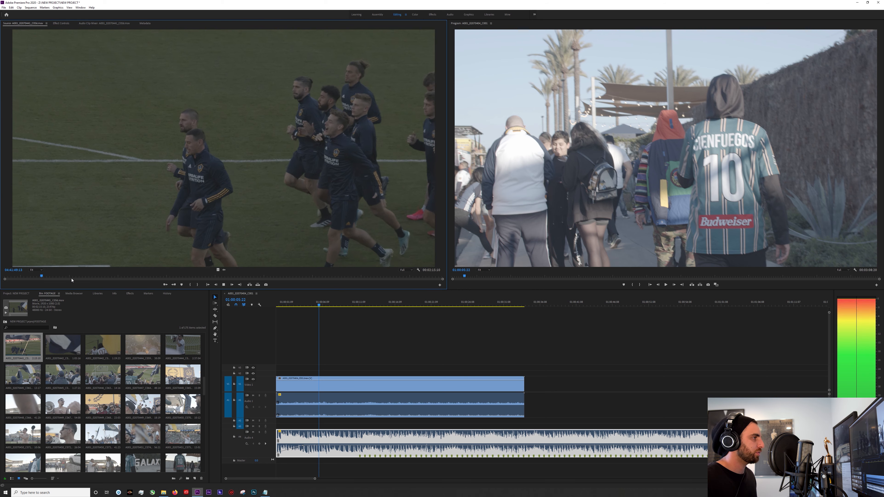
{"action": "mouse_move", "coordinate": [74, 277]}
{"action": "left_mouse_down"}
{"action": "mouse_move", "coordinate": [104, 276]}
{"action": "mouse_move", "coordinate": [84, 277]}
{"action": "left_mouse_up"}
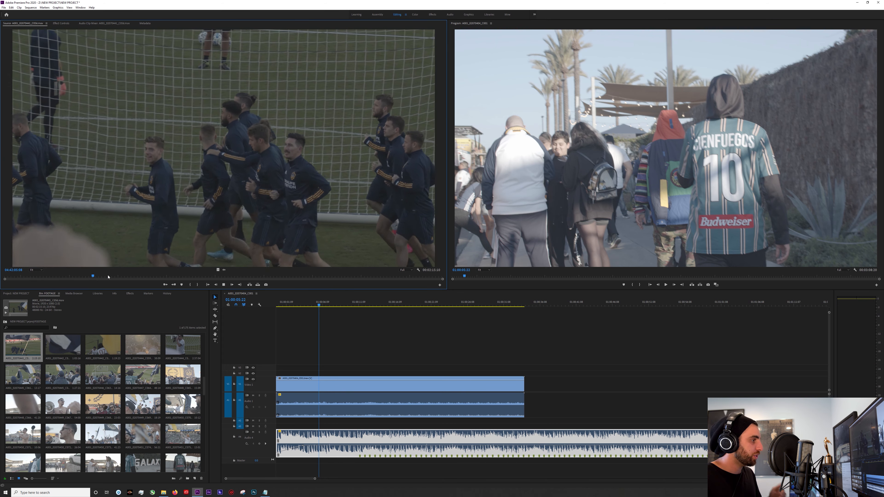
Step: Mark the jogging players' section of the source clip with an in point at 04:41:59:17 and an out point at 04:42:05:07
{"action": "left_click_drag", "start_coordinate": [108, 277], "coordinate": [76, 280]}
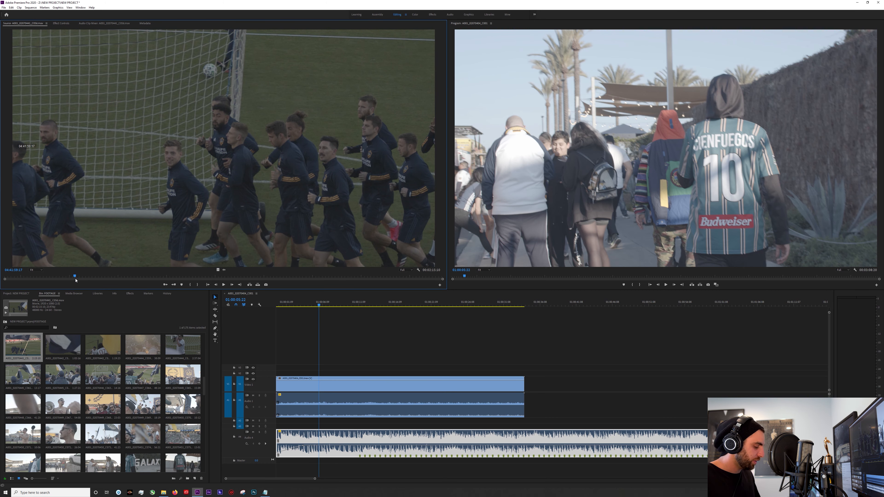
{"action": "key", "text": "i"}
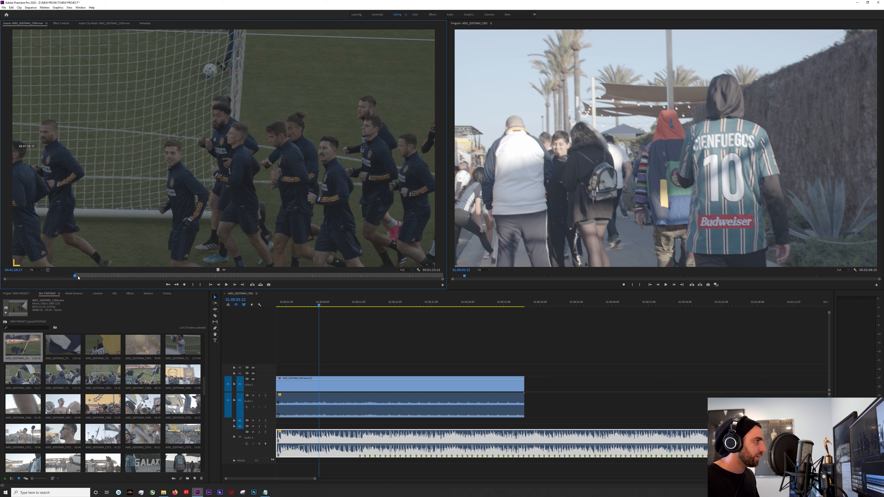
{"action": "left_click_drag", "start_coordinate": [78, 278], "coordinate": [94, 277]}
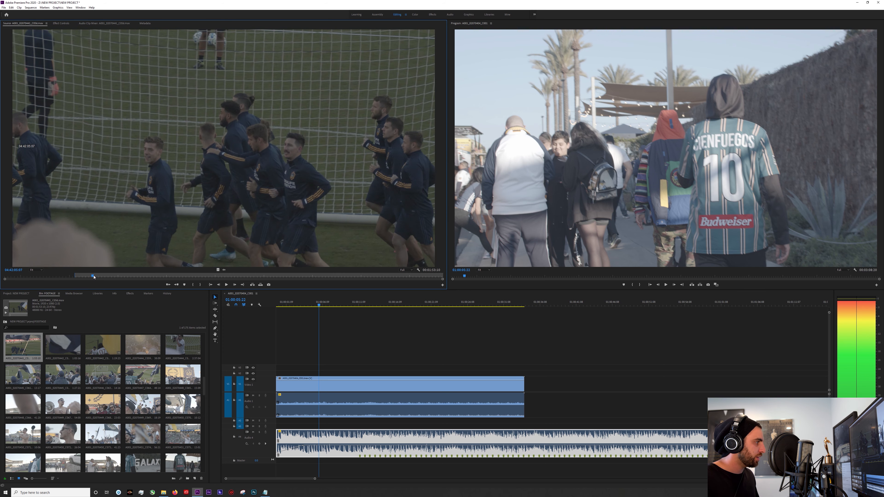
{"action": "key", "text": "o"}
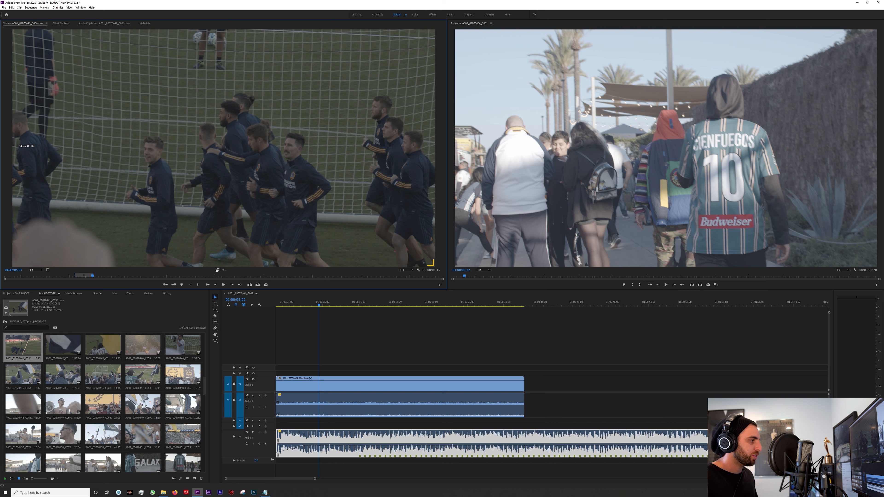
Step: Place only the video of the marked section above the main footage, just before 01:00:04:18, and play the sequence over it
{"action": "left_click_drag", "start_coordinate": [218, 270], "coordinate": [307, 374]}
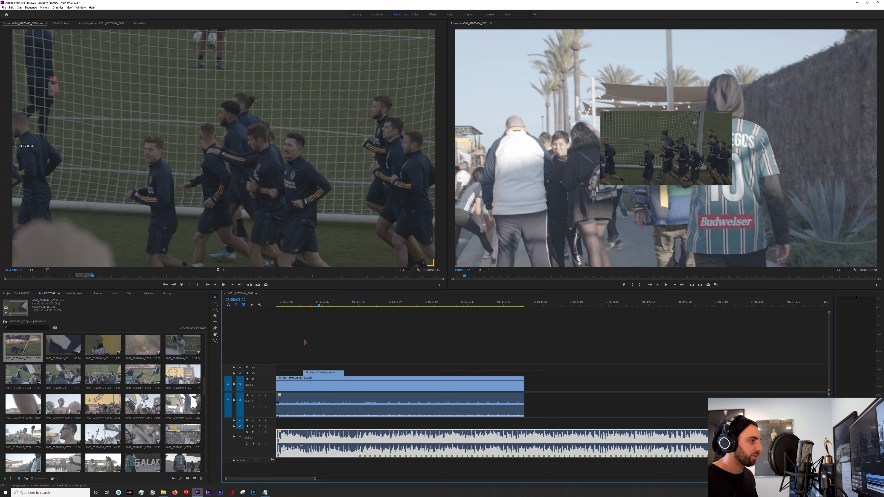
{"action": "left_click", "coordinate": [309, 306]}
{"action": "left_click", "coordinate": [326, 376]}
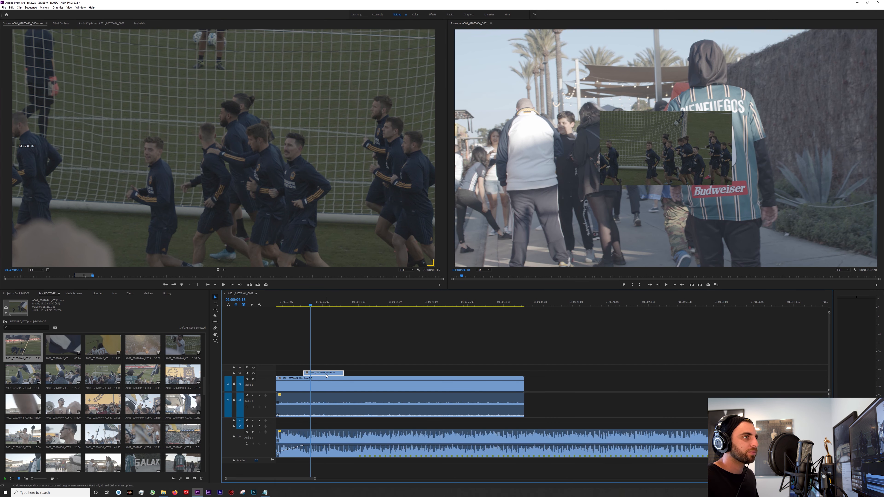
{"action": "left_click", "coordinate": [311, 306]}
{"action": "key", "text": "space"}
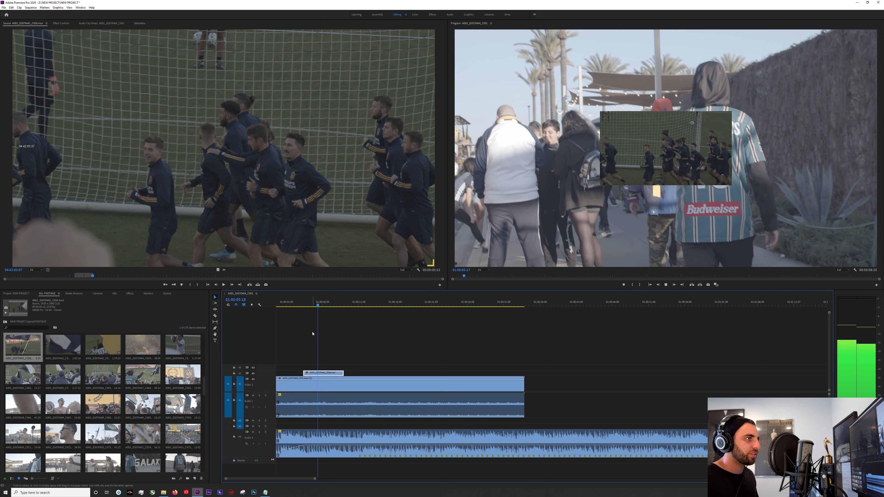
{"action": "key", "text": "space"}
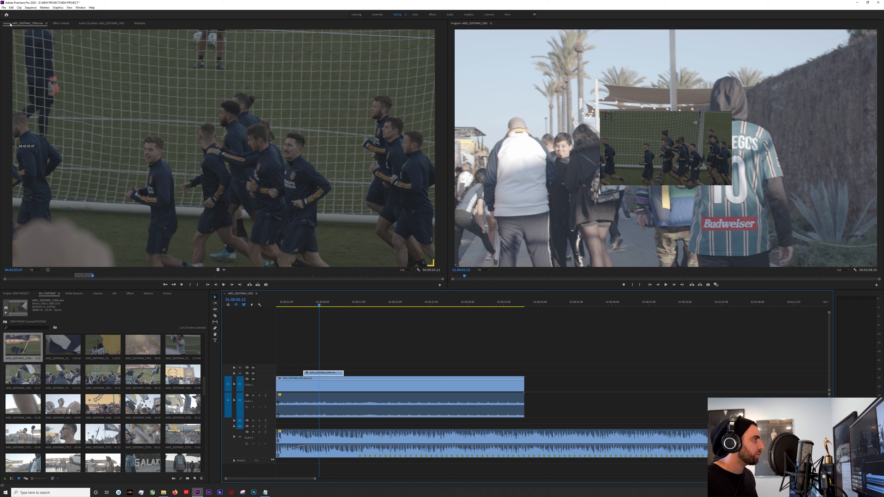
Step: Increase the overlaid players clip's Scale until it fills the frame and play it back in the sequence
{"action": "left_click", "coordinate": [61, 24]}
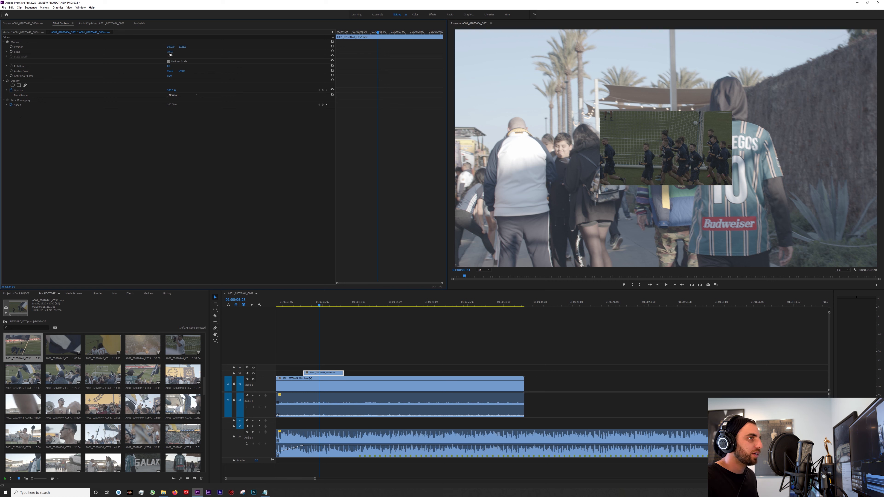
{"action": "left_click_drag", "start_coordinate": [170, 52], "coordinate": [248, 51]}
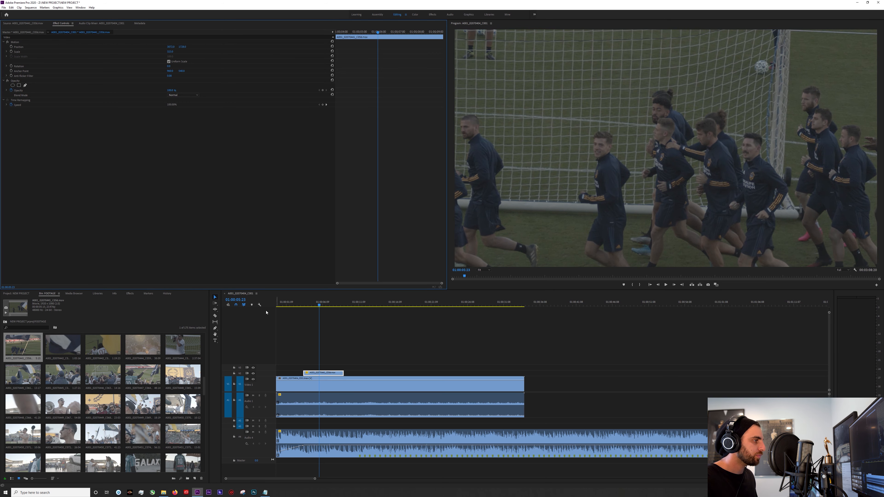
{"action": "key", "text": "space"}
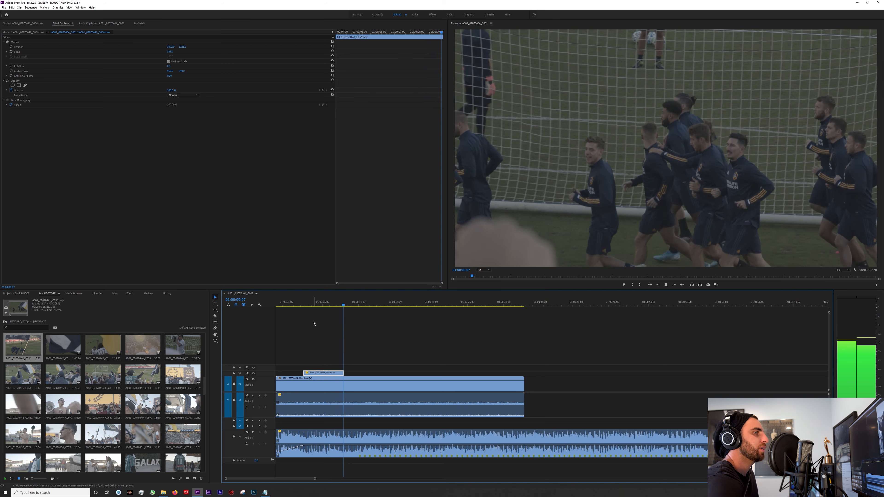
{"action": "key", "text": "space"}
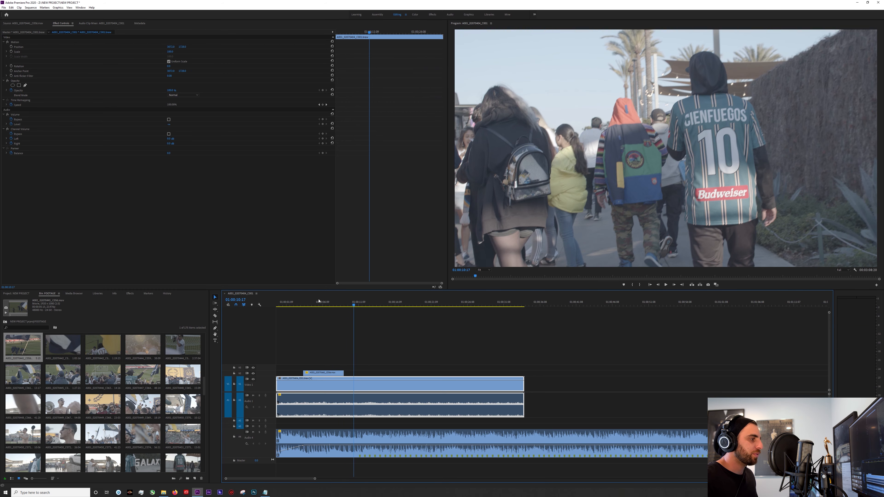
Step: Review the sequence around the end of the players clip and return the playhead to 01:00:08:01
{"action": "left_click", "coordinate": [318, 303]}
{"action": "left_click_drag", "start_coordinate": [318, 303], "coordinate": [337, 304]}
{"action": "key", "text": "space"}
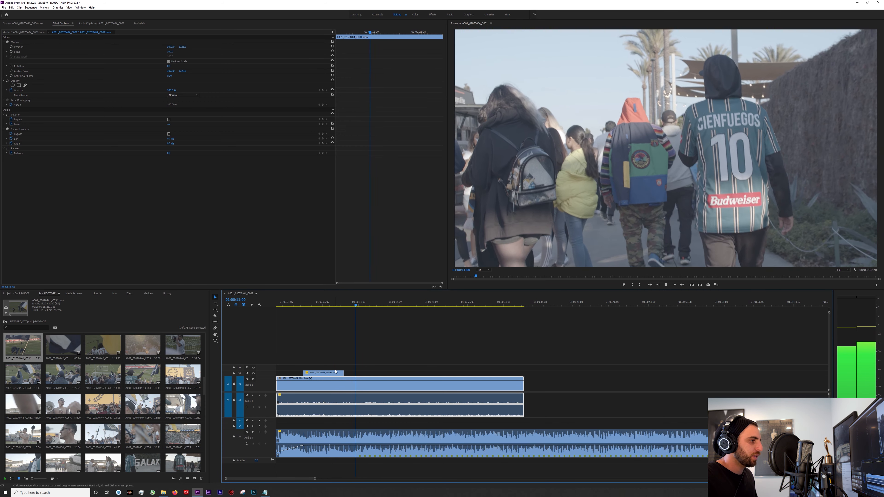
{"action": "key", "text": "space"}
{"action": "left_click", "coordinate": [335, 306]}
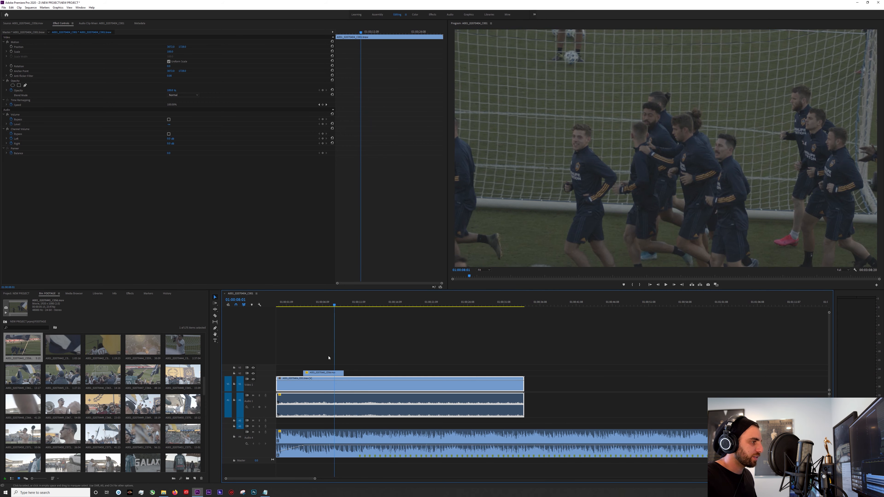
Step: Apply the default transition to the end of the overlaid players clip and play the sequence across it
{"action": "left_click", "coordinate": [343, 372]}
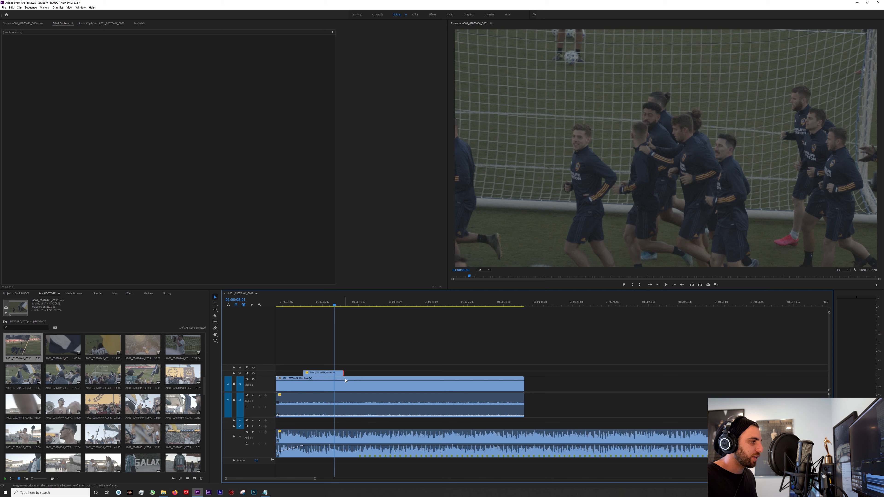
{"action": "right_click", "coordinate": [343, 373]}
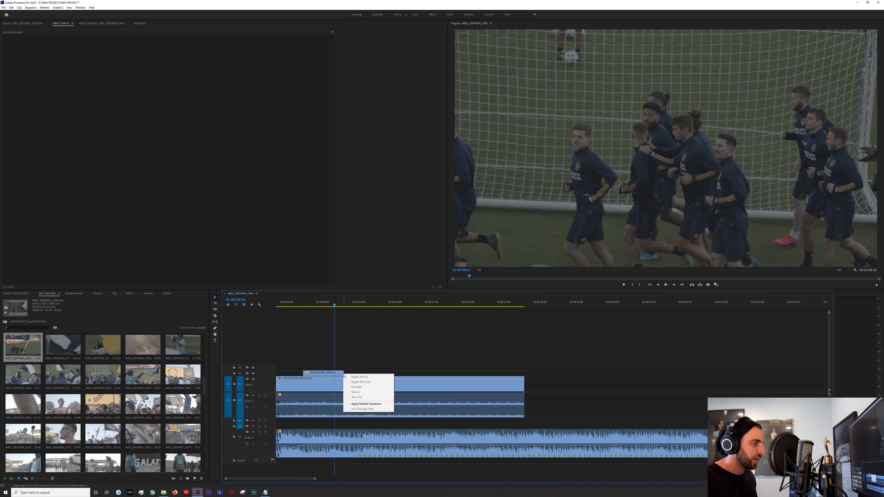
{"action": "left_click", "coordinate": [357, 404]}
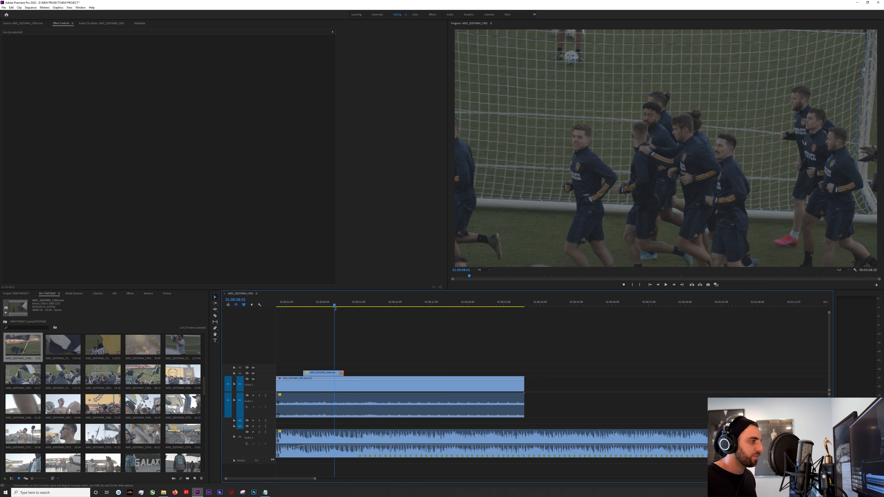
{"action": "key", "text": "space"}
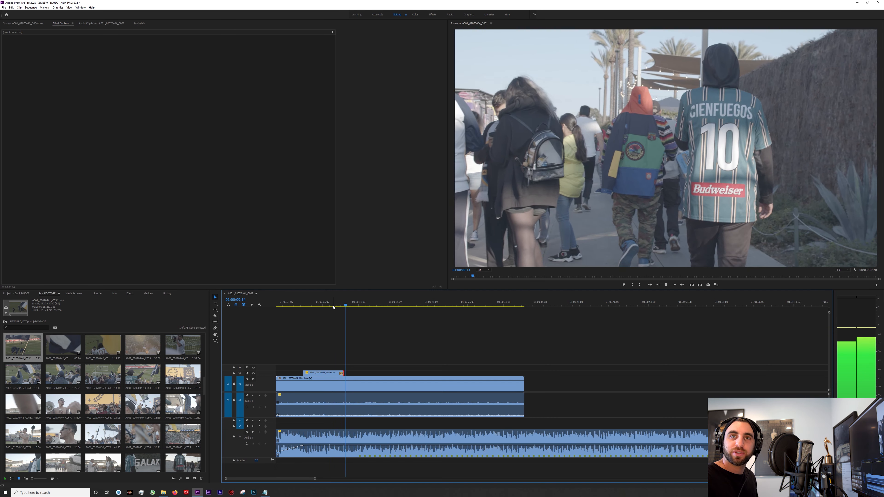
{"action": "key", "text": "space"}
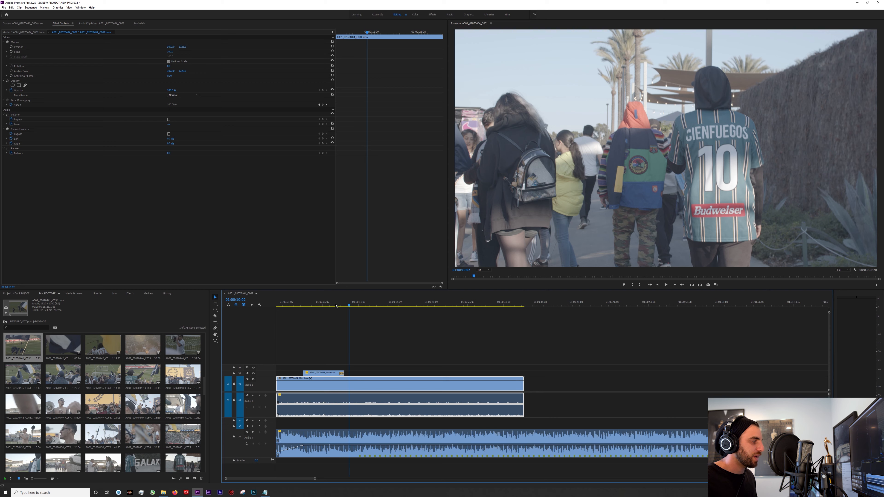
{"action": "mouse_move", "coordinate": [333, 307]}
{"action": "left_mouse_down"}
{"action": "mouse_move", "coordinate": [357, 306]}
{"action": "mouse_move", "coordinate": [327, 307]}
{"action": "left_mouse_up"}
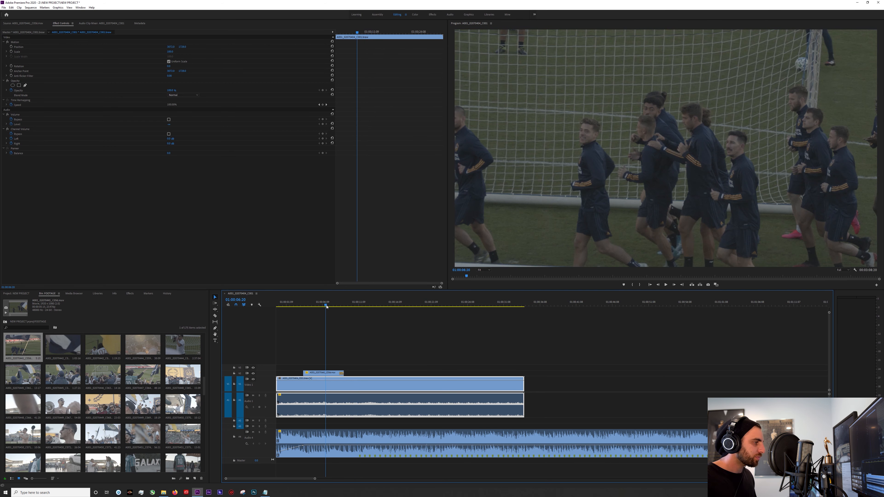
Step: Apply the default transition to the start of the overlaid players clip and play the sequence over the whole clip
{"action": "right_click", "coordinate": [304, 374]}
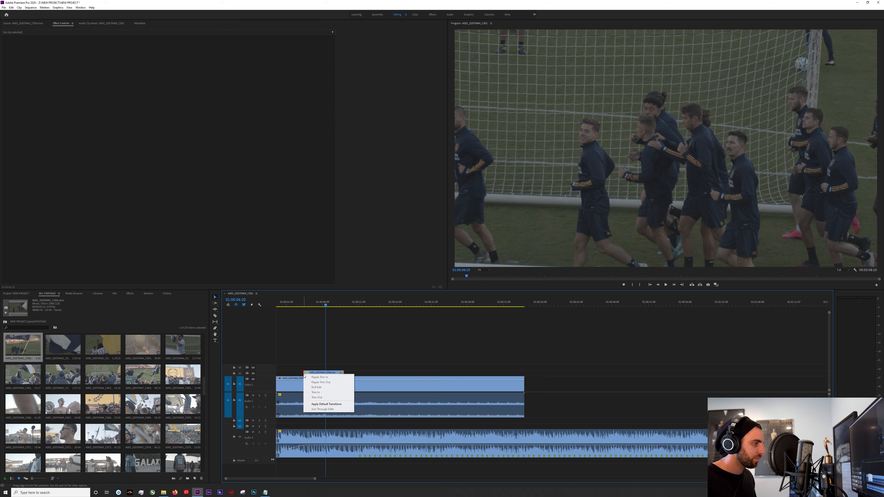
{"action": "left_click", "coordinate": [326, 404]}
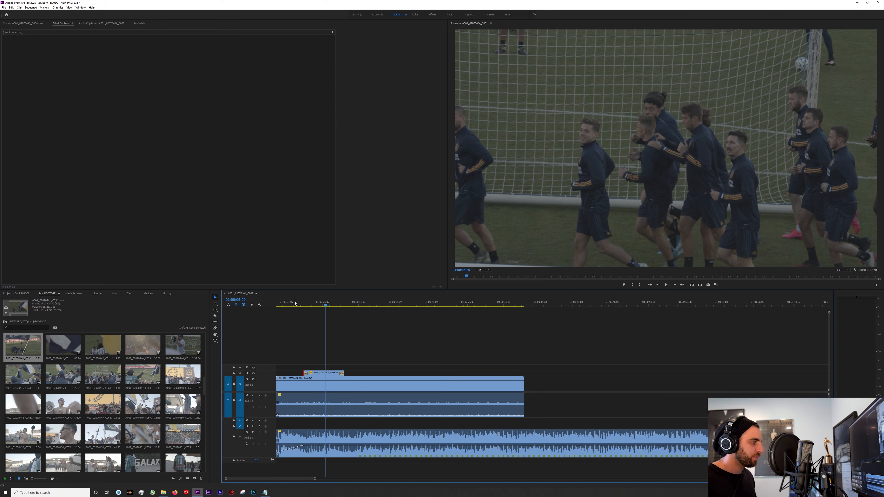
{"action": "left_click", "coordinate": [294, 304]}
{"action": "key", "text": "space"}
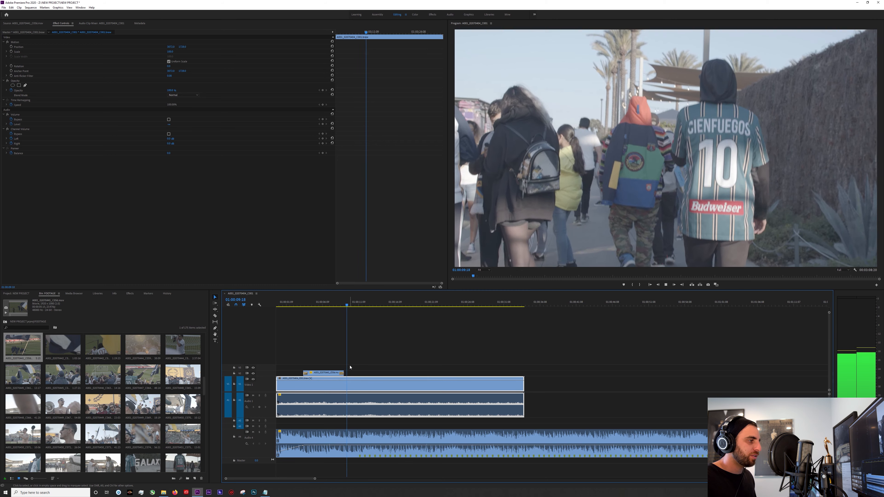
{"action": "key", "text": "space"}
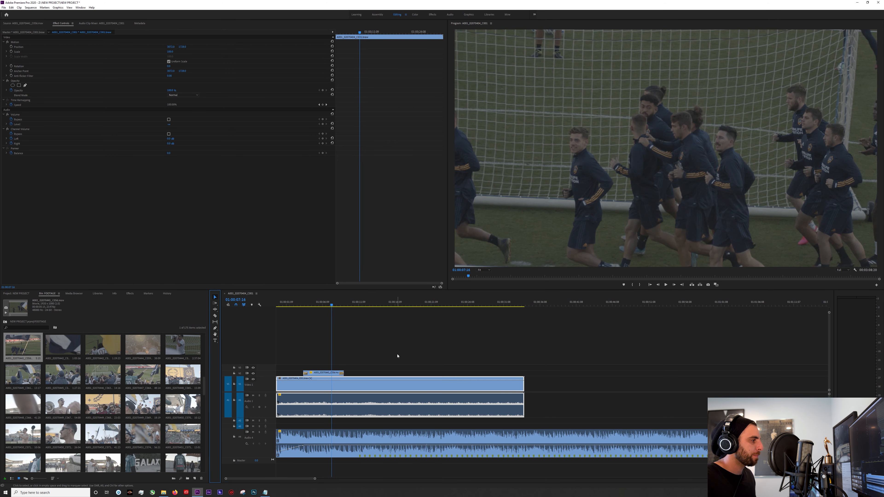
Step: Cut the walking fans footage with the Razor tool at about 01:00:11:04 and play the sequence across the cut
{"action": "left_click", "coordinate": [215, 317]}
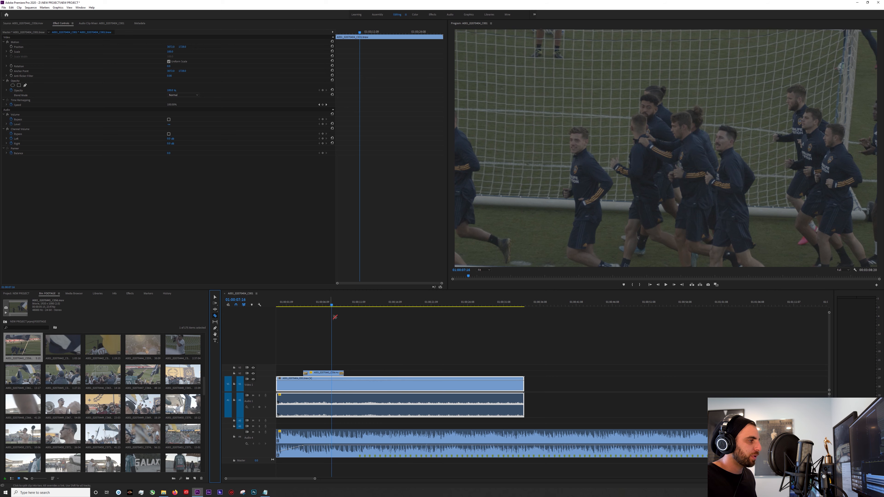
{"action": "left_click_drag", "start_coordinate": [333, 304], "coordinate": [357, 305]}
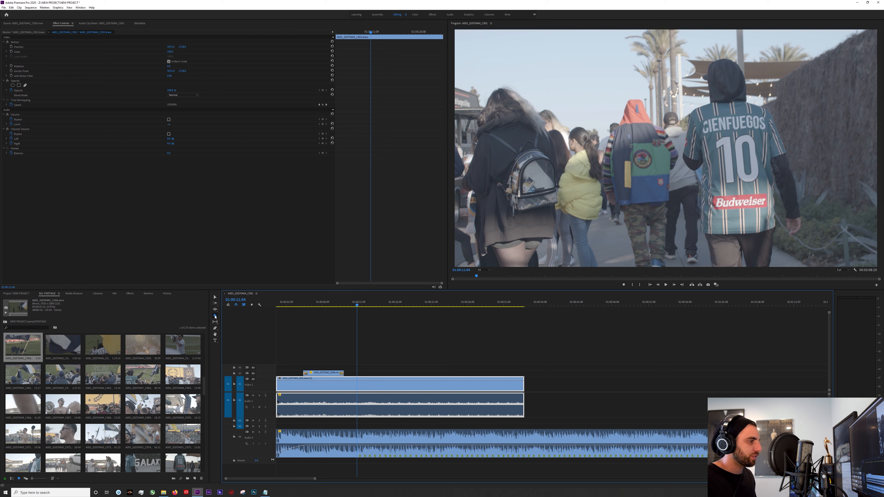
{"action": "left_click", "coordinate": [359, 386]}
{"action": "key", "text": "space"}
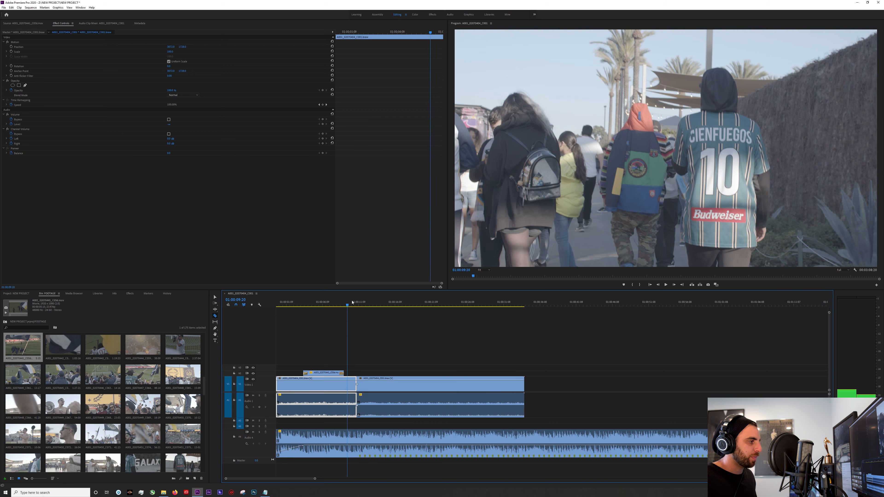
{"action": "key", "text": "space"}
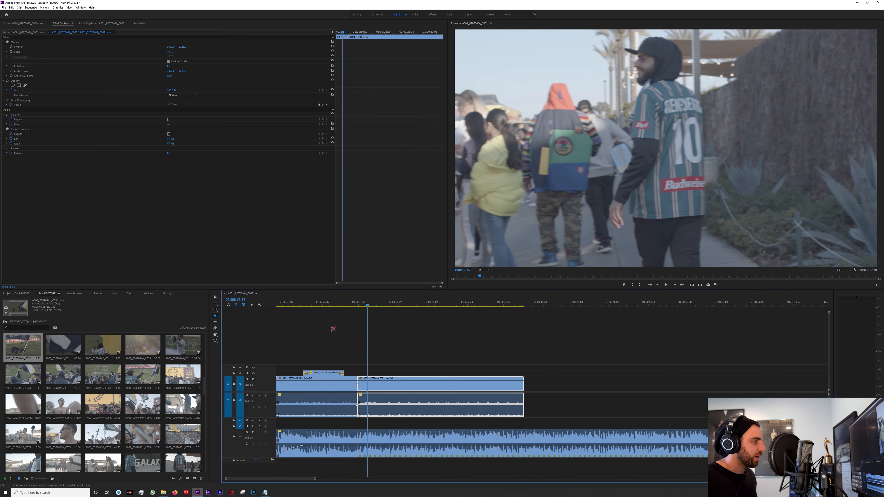
Step: Delete the walking fans footage, video and audio, that follows the cut
{"action": "left_click", "coordinate": [215, 298]}
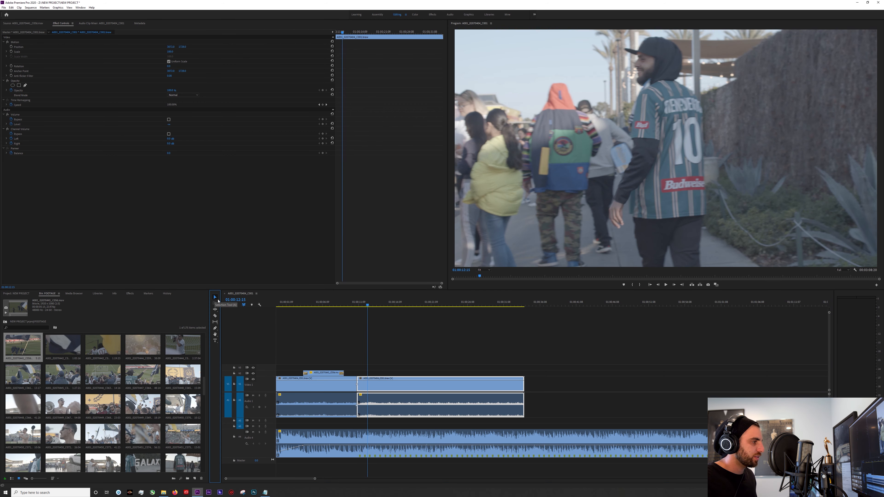
{"action": "left_click", "coordinate": [388, 390]}
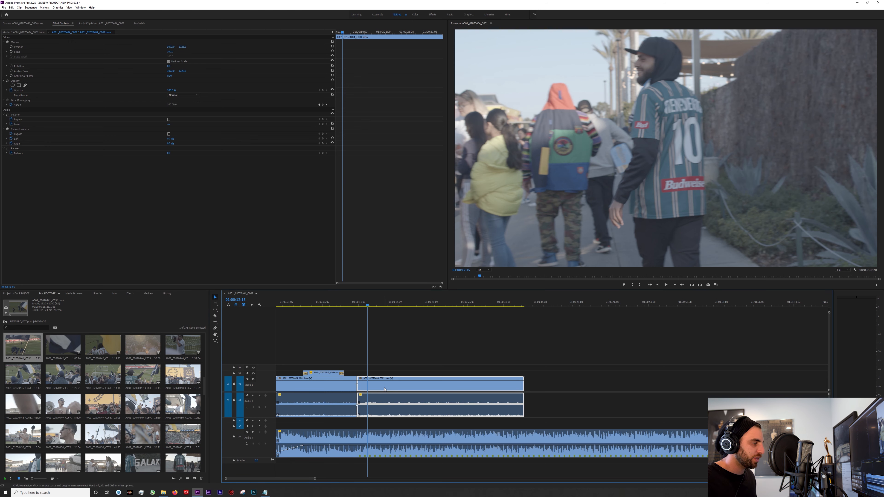
{"action": "key", "text": "Delete"}
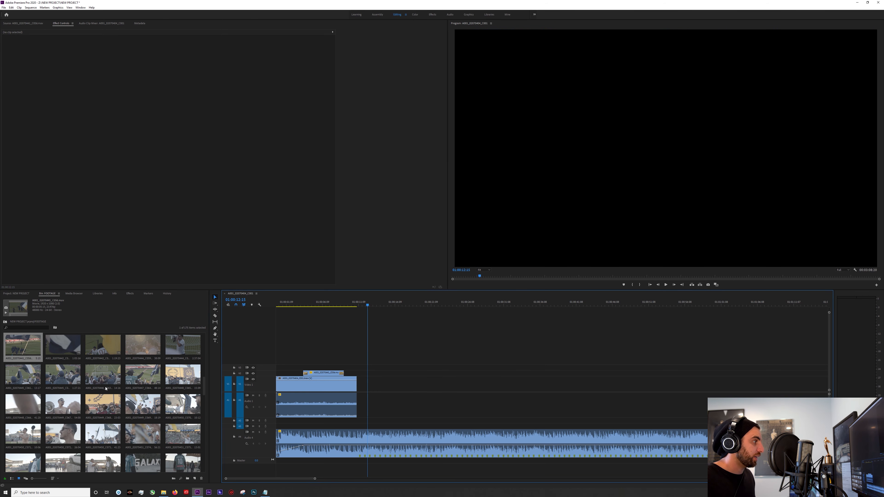
Step: Open the stadium crowd clip with the LA flag from the bin and preview parts of it
{"action": "scroll", "coordinate": [151, 371], "scroll_direction": "up", "scroll_amount": 3}
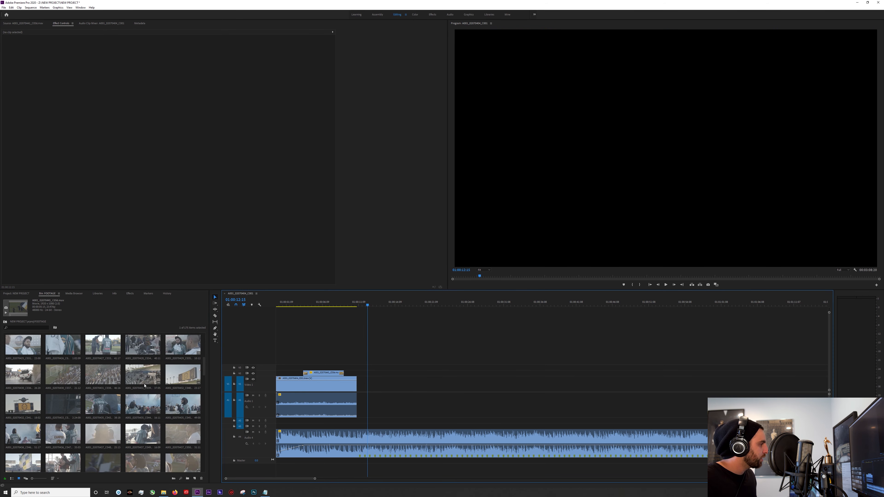
{"action": "double_click", "coordinate": [112, 379]}
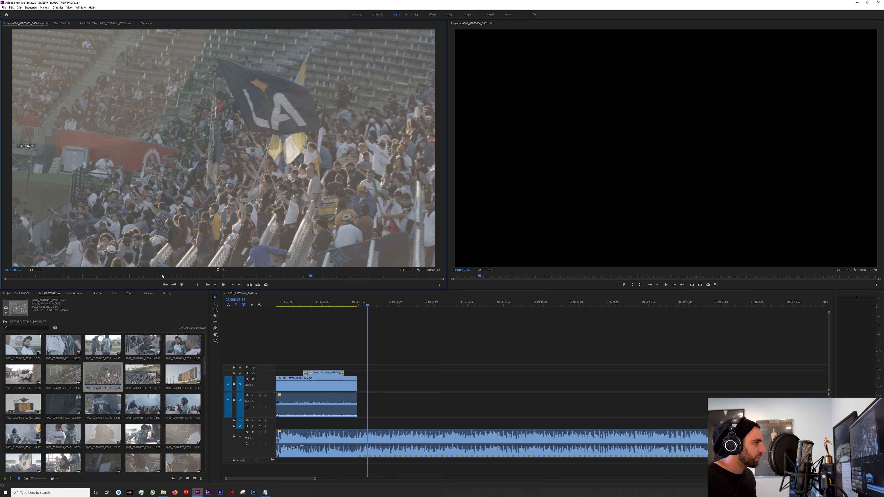
{"action": "left_click", "coordinate": [163, 278]}
{"action": "key", "text": "space"}
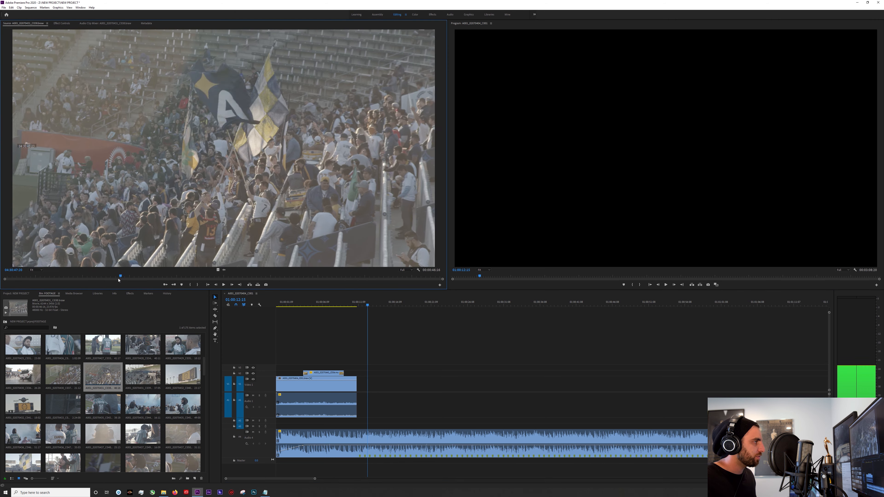
Step: Open the clip of cheering fans waving flags and mark a short section in its middle with in and out points
{"action": "scroll", "coordinate": [176, 362], "scroll_direction": "down", "scroll_amount": 4}
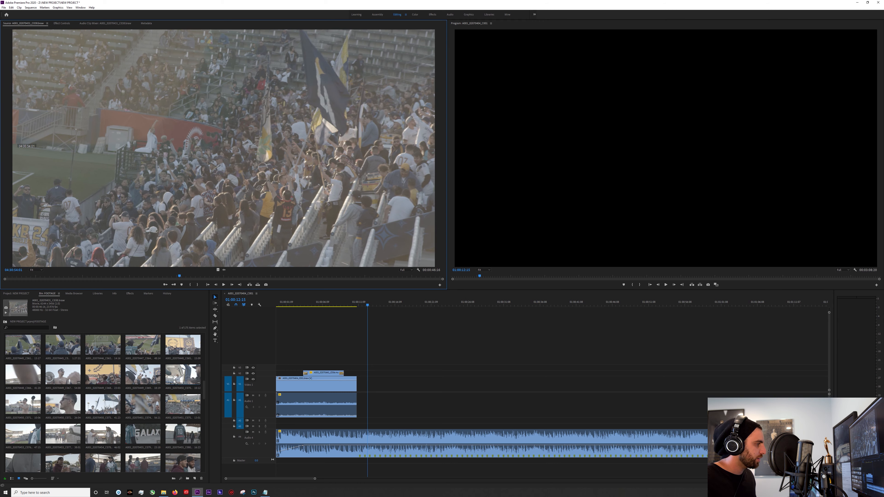
{"action": "double_click", "coordinate": [150, 378]}
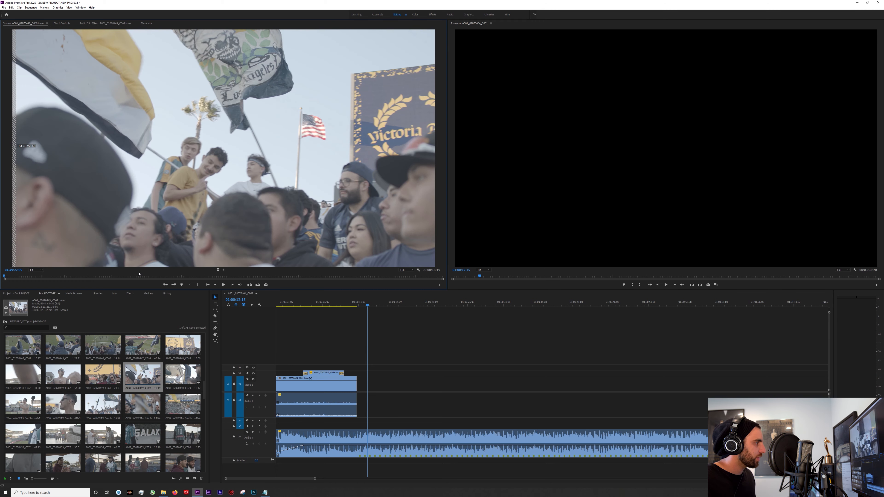
{"action": "mouse_move", "coordinate": [140, 276]}
{"action": "left_mouse_down"}
{"action": "mouse_move", "coordinate": [163, 278]}
{"action": "mouse_move", "coordinate": [133, 282]}
{"action": "left_mouse_up"}
{"action": "key", "text": "space"}
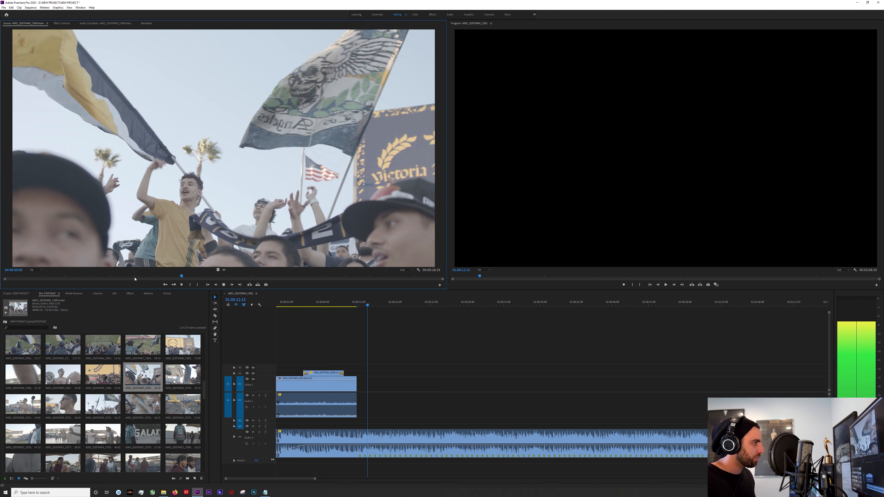
{"action": "left_click", "coordinate": [135, 277]}
{"action": "key", "text": "i"}
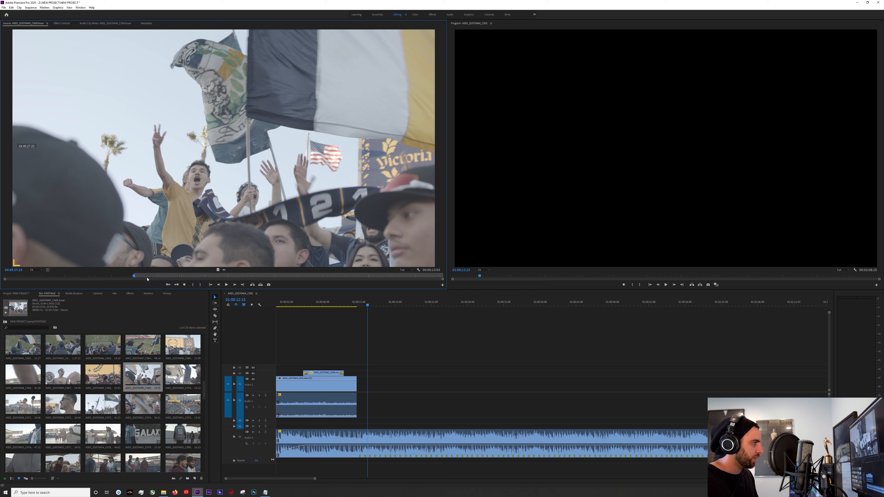
{"action": "left_click_drag", "start_coordinate": [146, 278], "coordinate": [211, 278]}
{"action": "key", "text": "o"}
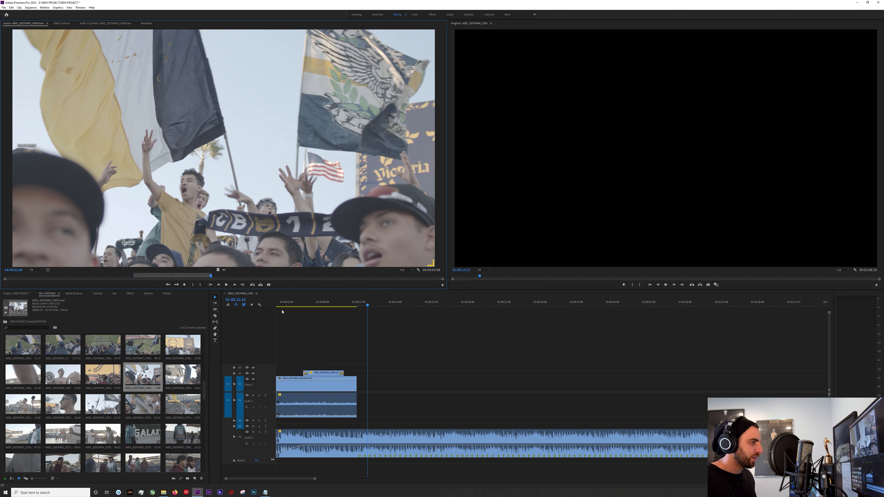
Step: Place only the video of the marked cheering fans section directly after the walking fans footage and play across the join
{"action": "left_click_drag", "start_coordinate": [282, 312], "coordinate": [360, 386]}
{"action": "left_click", "coordinate": [351, 305]}
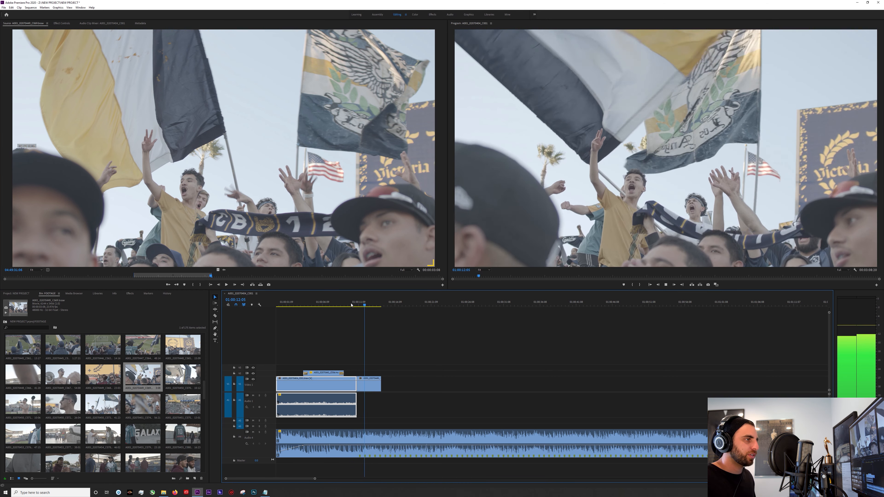
{"action": "left_click", "coordinate": [356, 305]}
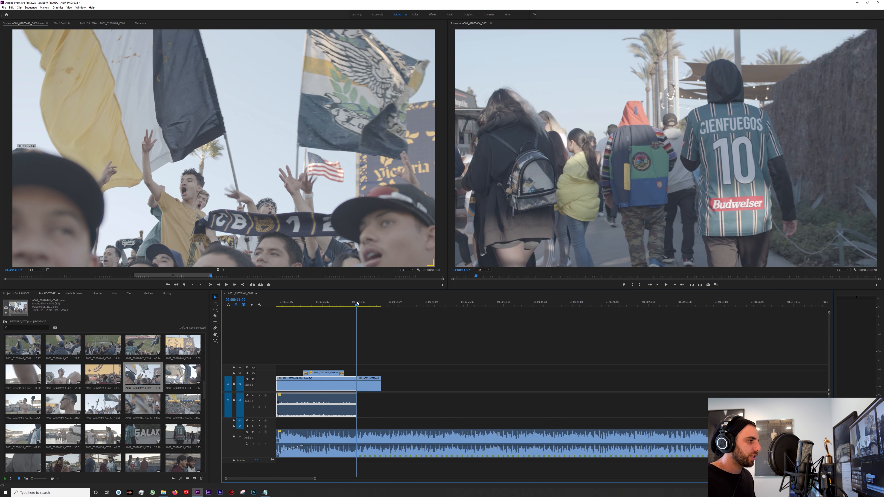
Step: Apply the default transition at the cut between the walking fans and cheering fans clips and play it back
{"action": "left_click", "coordinate": [358, 387]}
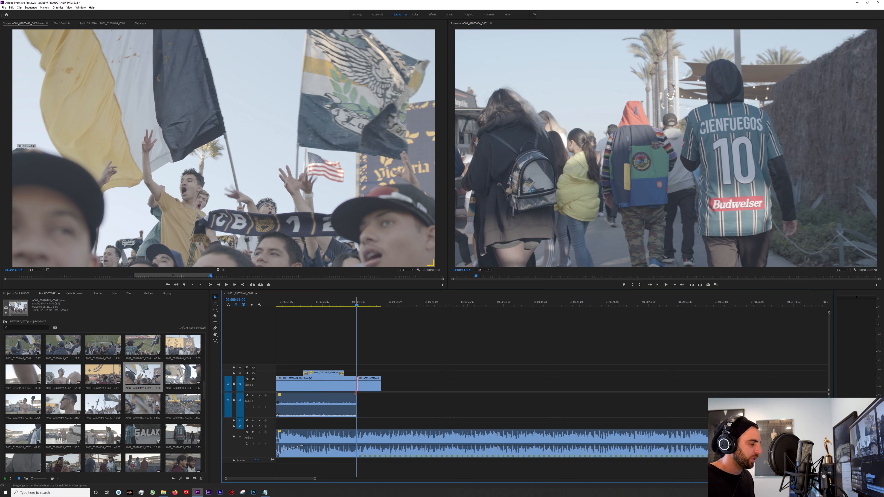
{"action": "left_click", "coordinate": [345, 306]}
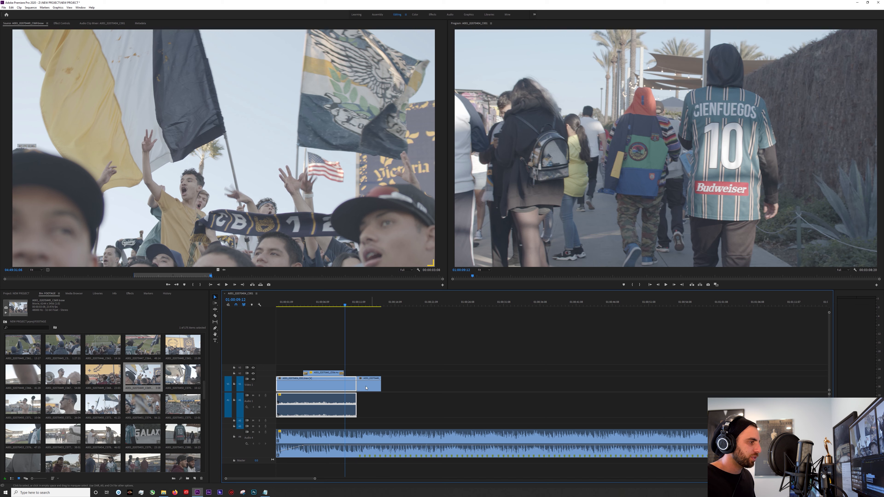
{"action": "left_click", "coordinate": [359, 385]}
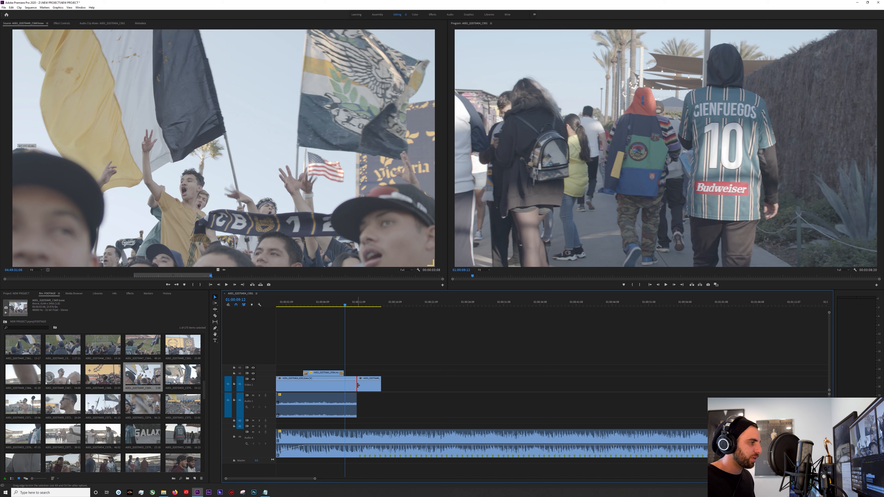
{"action": "right_click", "coordinate": [359, 385]}
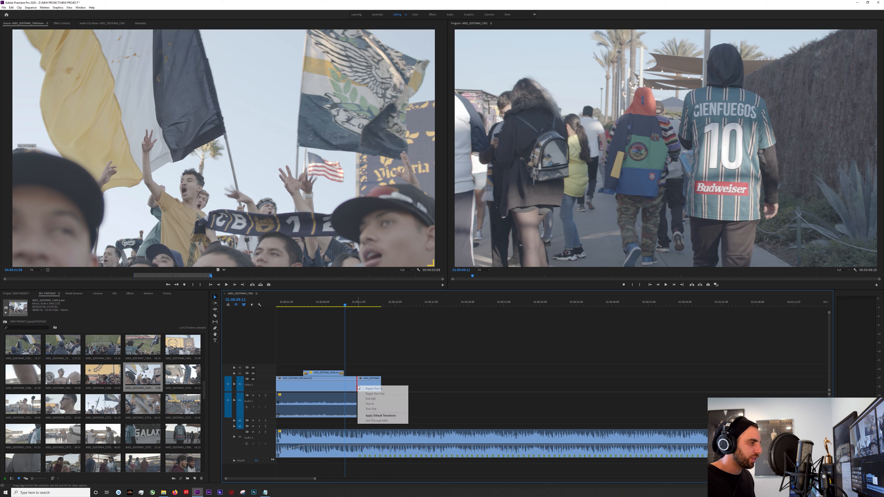
{"action": "left_click", "coordinate": [374, 416]}
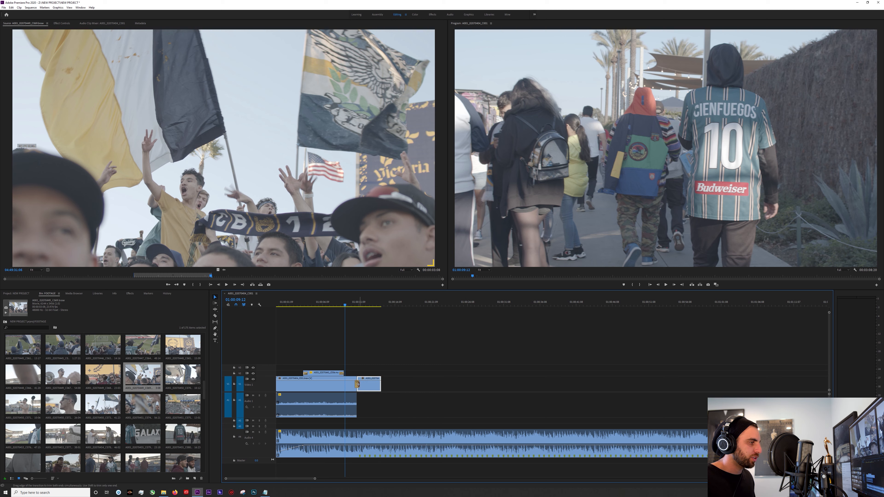
{"action": "key", "text": "space"}
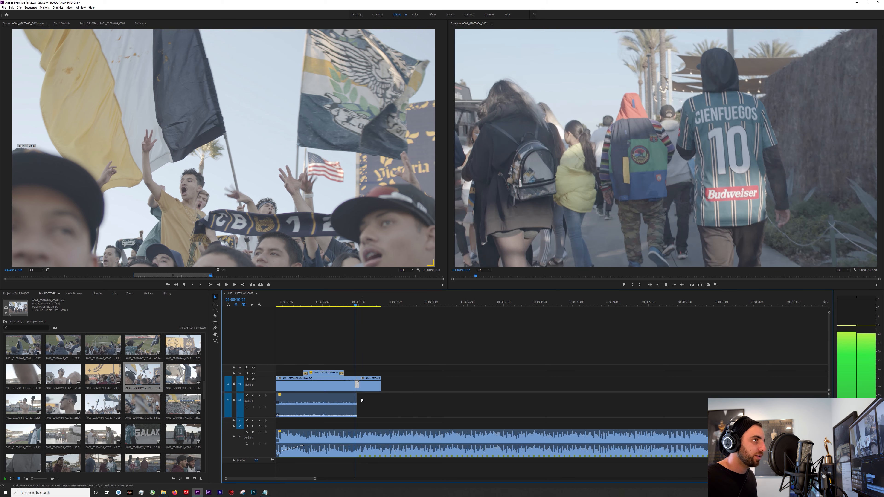
{"action": "key", "text": "space"}
Step: Lengthen the transition between the walking fans and cheering fans clips and play across it
{"action": "left_click", "coordinate": [361, 386]}
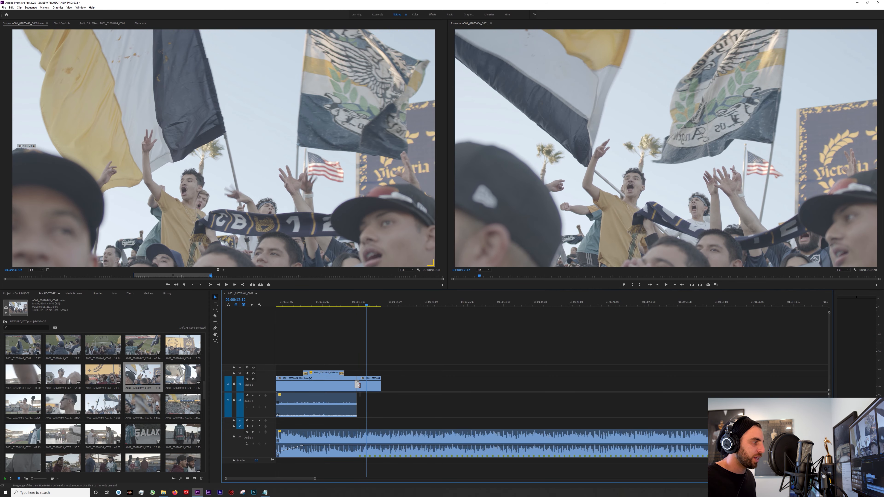
{"action": "left_click_drag", "start_coordinate": [359, 385], "coordinate": [360, 386]}
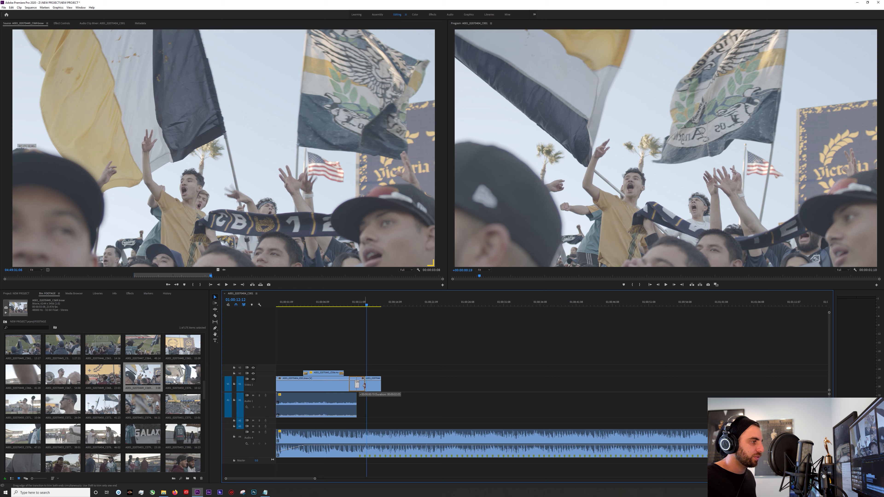
{"action": "left_click", "coordinate": [338, 306]}
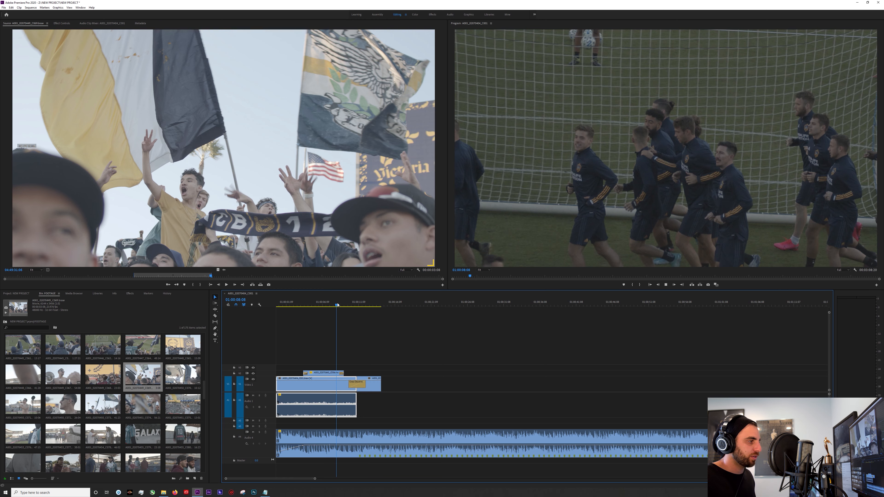
{"action": "key", "text": "space"}
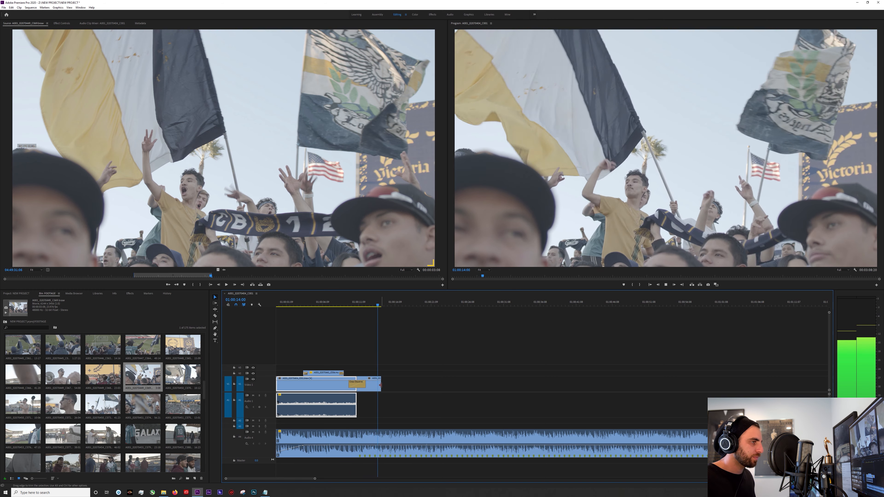
{"action": "key", "text": "space"}
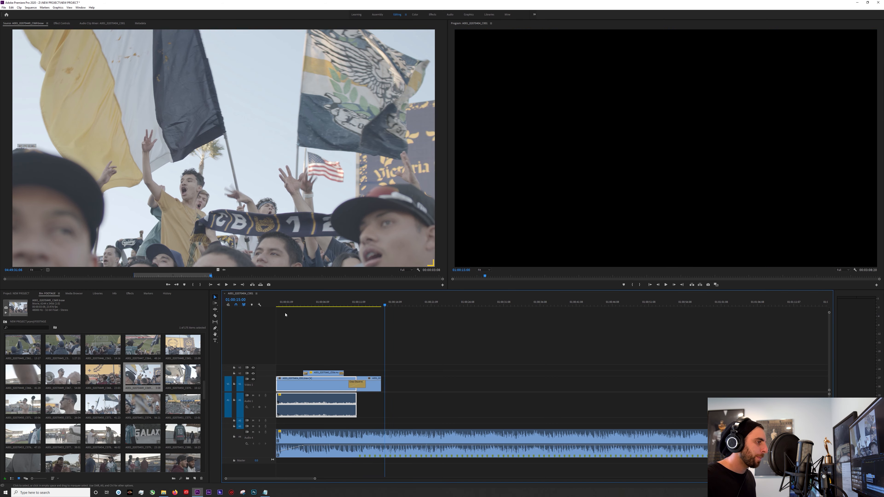
{"action": "left_click_drag", "start_coordinate": [344, 303], "coordinate": [323, 304]}
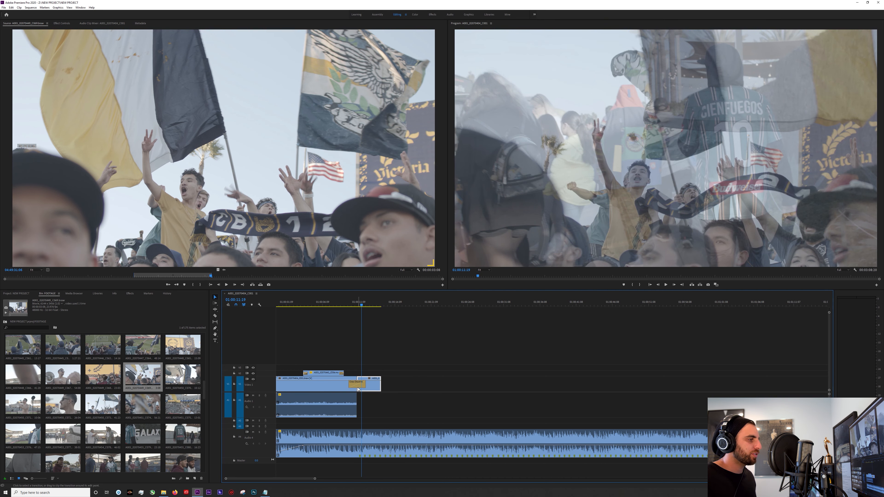
Step: Cut the music track shortly after the end of the cheering fans clip and delete the remaining part
{"action": "left_click_drag", "start_coordinate": [363, 303], "coordinate": [381, 304]}
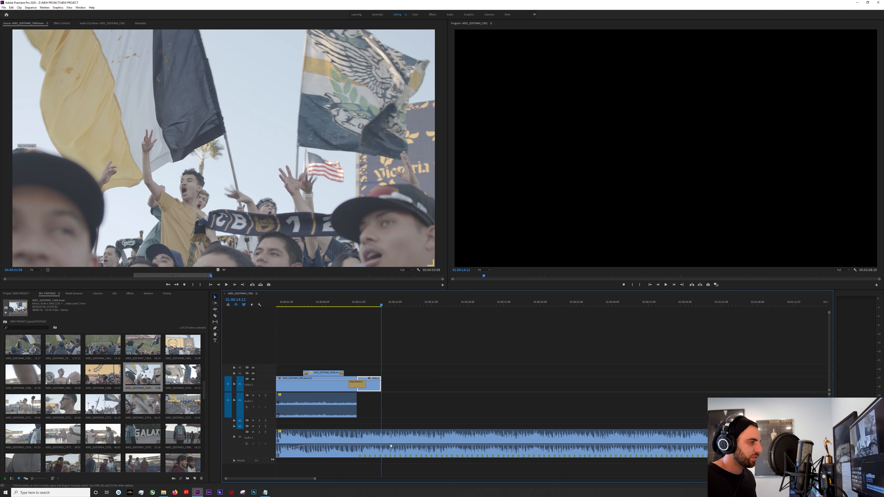
{"action": "left_click", "coordinate": [215, 316]}
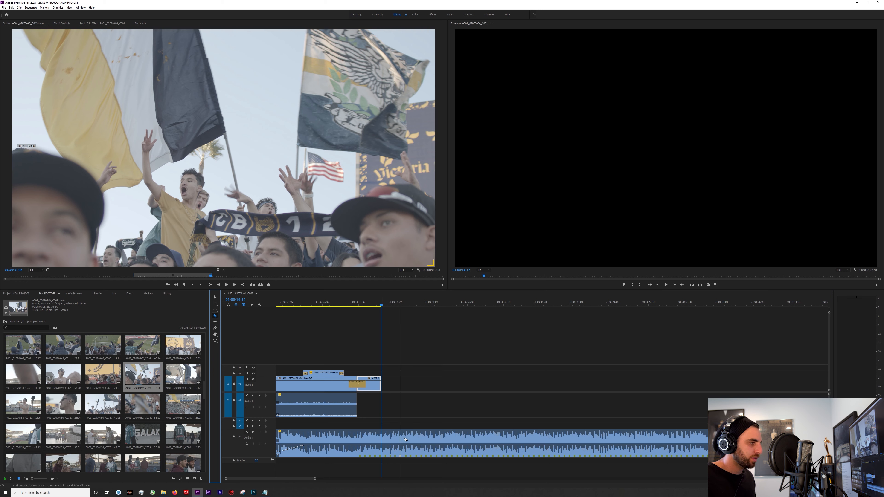
{"action": "left_click", "coordinate": [429, 439]}
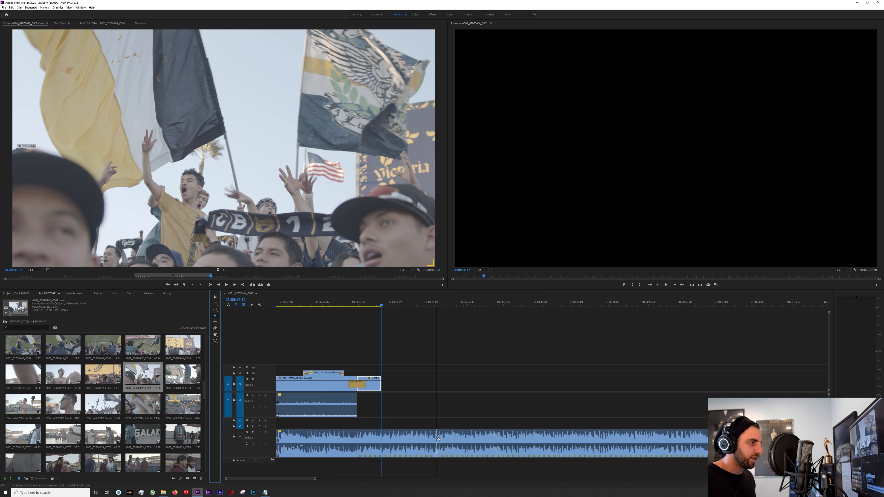
{"action": "left_click", "coordinate": [407, 439]}
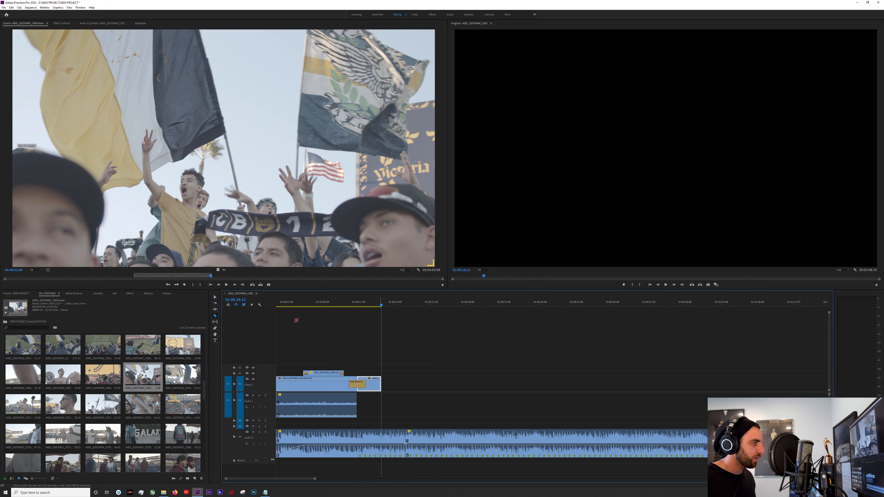
{"action": "left_click", "coordinate": [215, 297]}
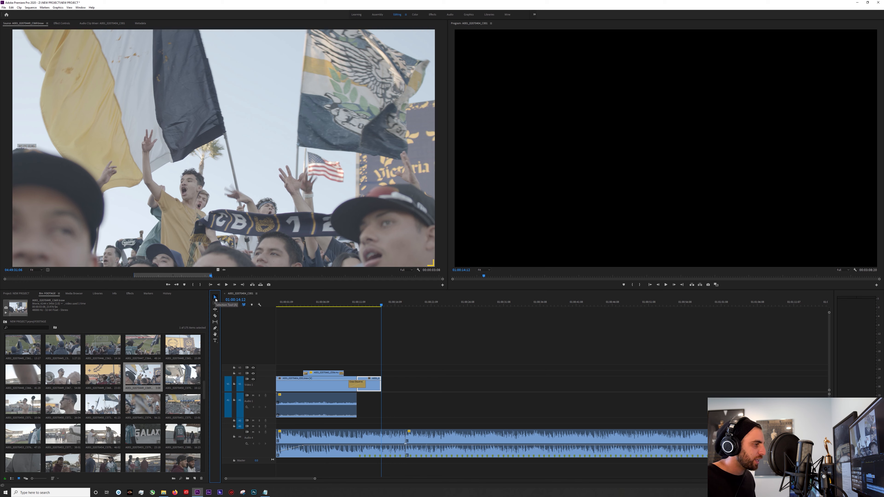
{"action": "left_click", "coordinate": [444, 438]}
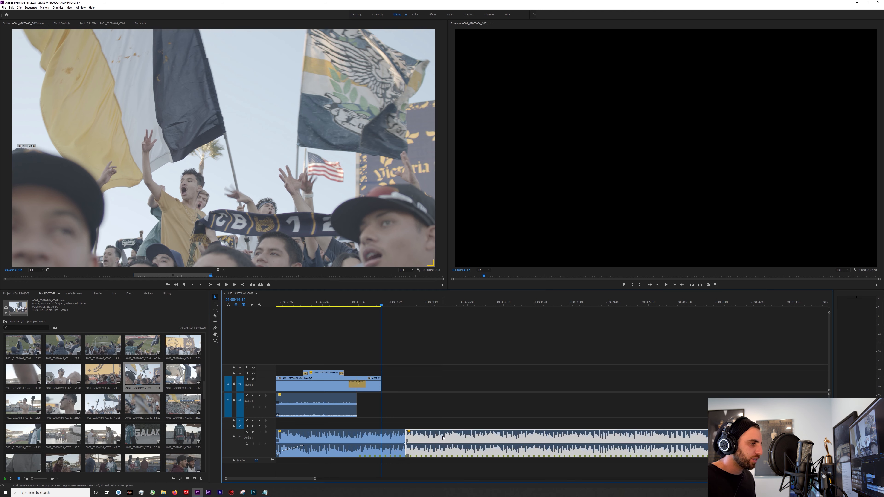
{"action": "key", "text": "Delete"}
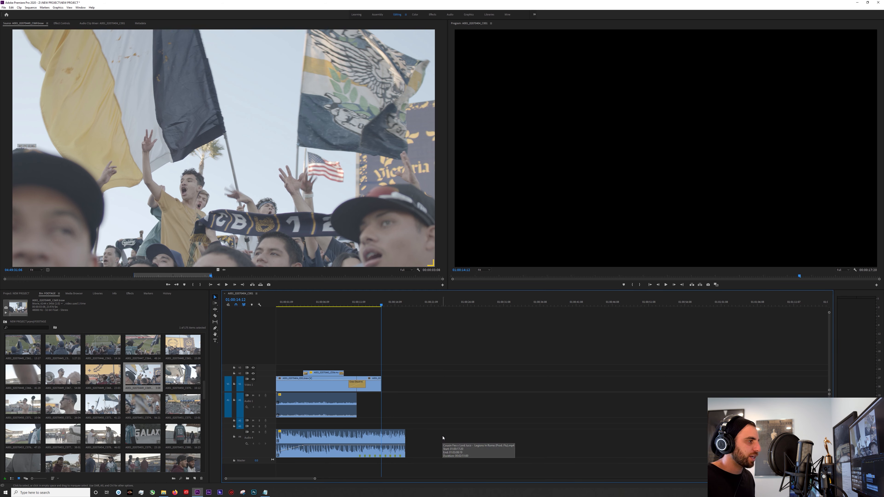
Step: Apply the default transition to the end of the shortened music and play the ending to check the fade
{"action": "left_click", "coordinate": [396, 306]}
{"action": "key", "text": "space"}
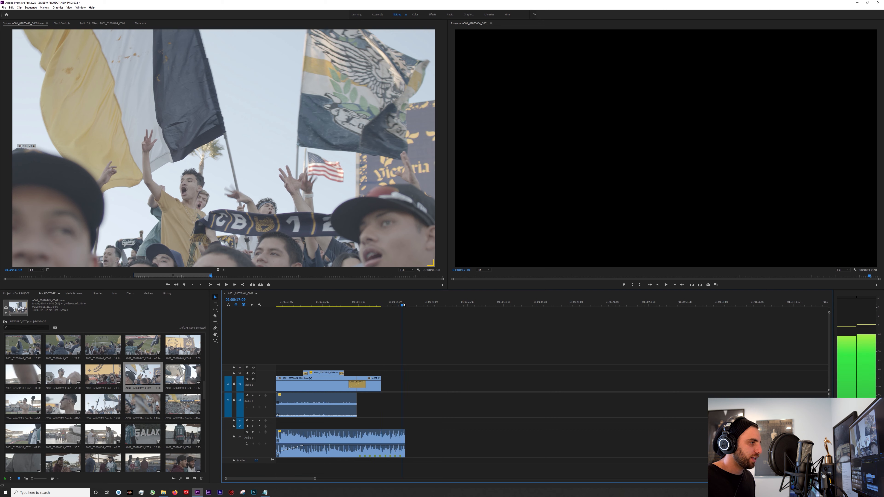
{"action": "left_click", "coordinate": [404, 436]}
{"action": "right_click", "coordinate": [406, 436]}
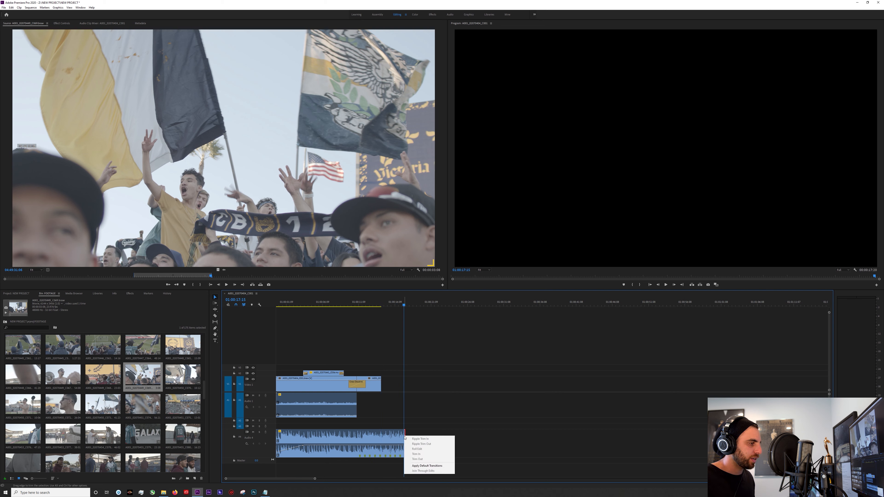
{"action": "left_click", "coordinate": [417, 467]}
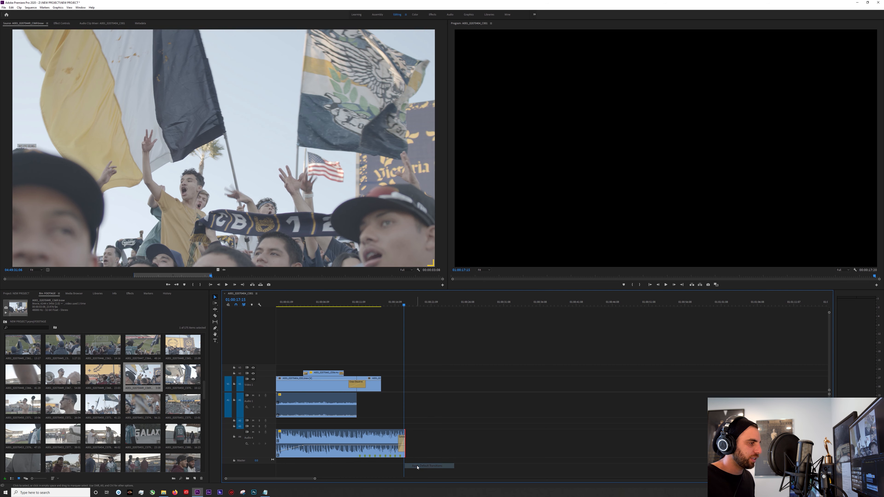
{"action": "left_click", "coordinate": [398, 305]}
{"action": "key", "text": "space"}
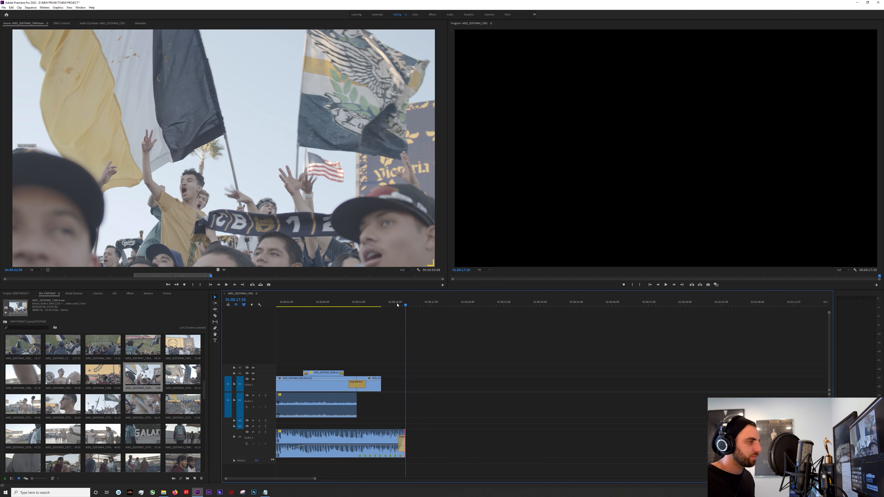
Step: Switch to the Graphics workspace and place the Basic Title template on the track above the start of the footage
{"action": "left_click", "coordinate": [309, 305]}
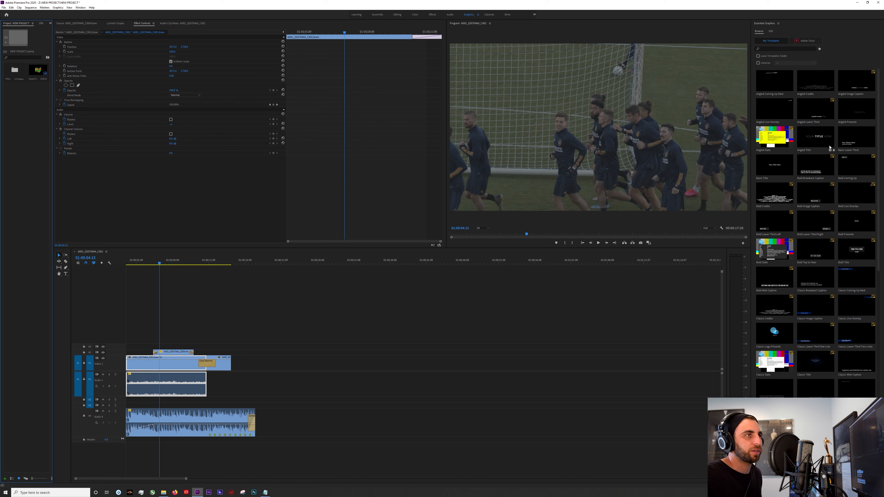
{"action": "left_click", "coordinate": [767, 168]}
{"action": "left_click", "coordinate": [777, 167]}
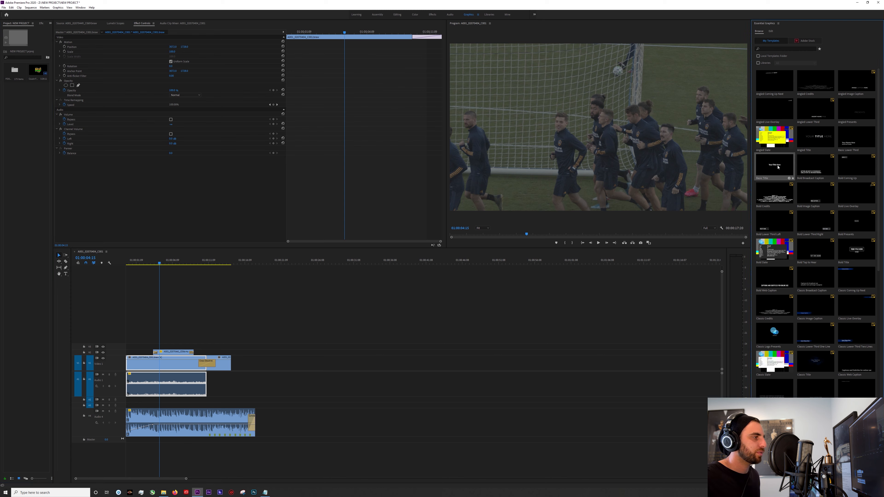
{"action": "left_click_drag", "start_coordinate": [507, 209], "coordinate": [131, 348]}
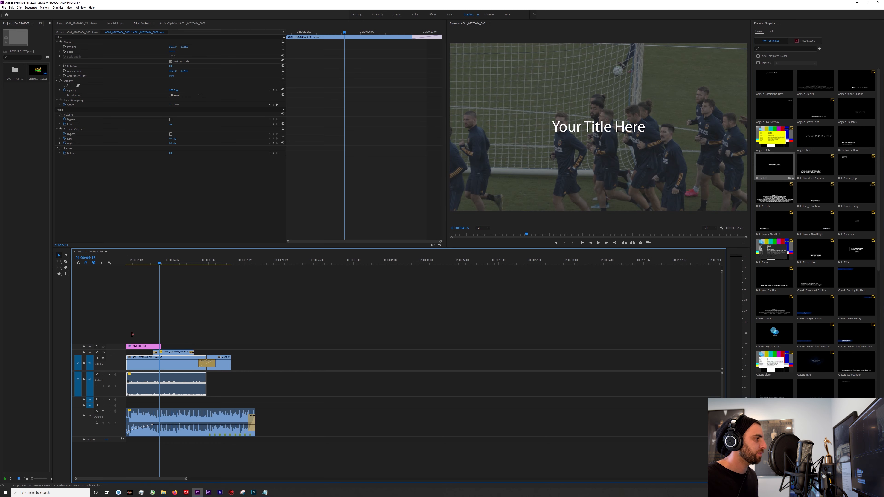
Step: Change the placed title's text to "COUSIN FEO - LA GALAXY DAY"
{"action": "mouse_move", "coordinate": [145, 262]}
{"action": "left_mouse_down"}
{"action": "mouse_move", "coordinate": [156, 261]}
{"action": "mouse_move", "coordinate": [149, 260]}
{"action": "left_mouse_up"}
{"action": "left_click", "coordinate": [145, 348]}
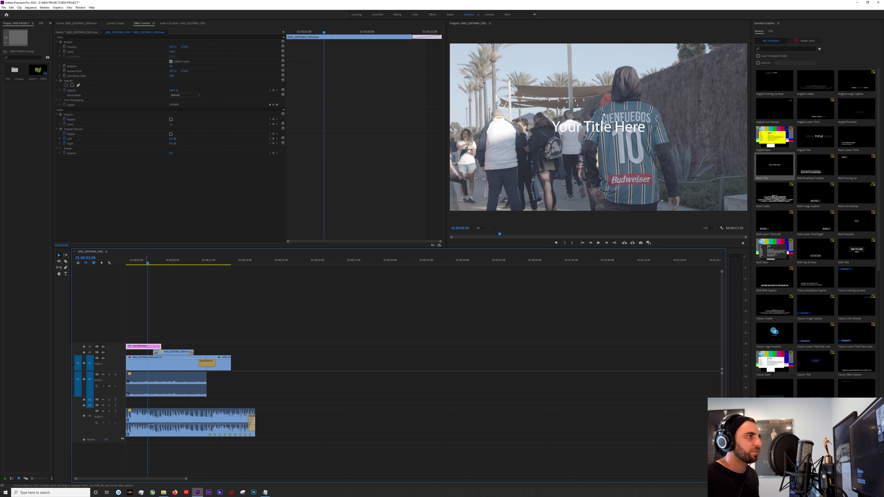
{"action": "double_click", "coordinate": [604, 128]}
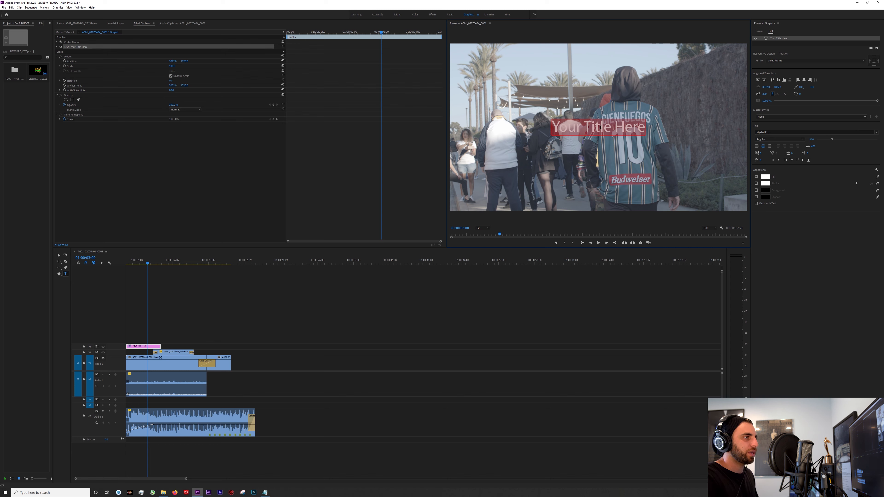
{"action": "type", "text": "COUSIN FEO"}
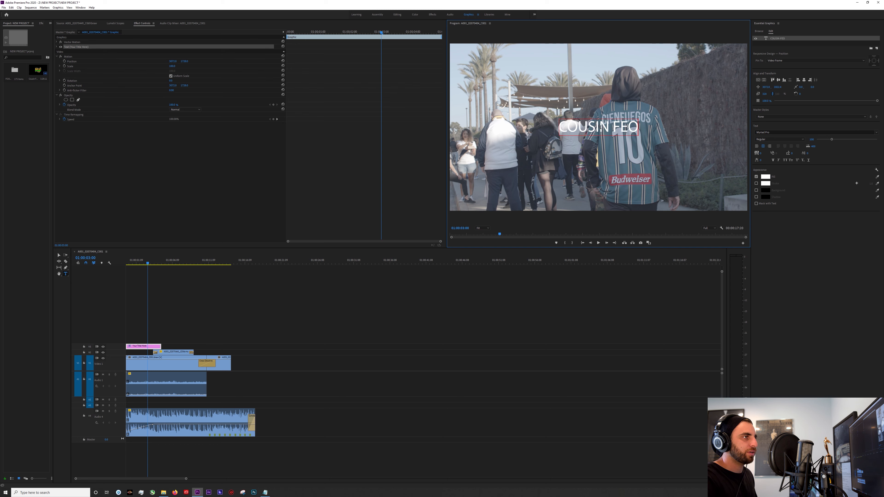
{"action": "type", "text": " -"}
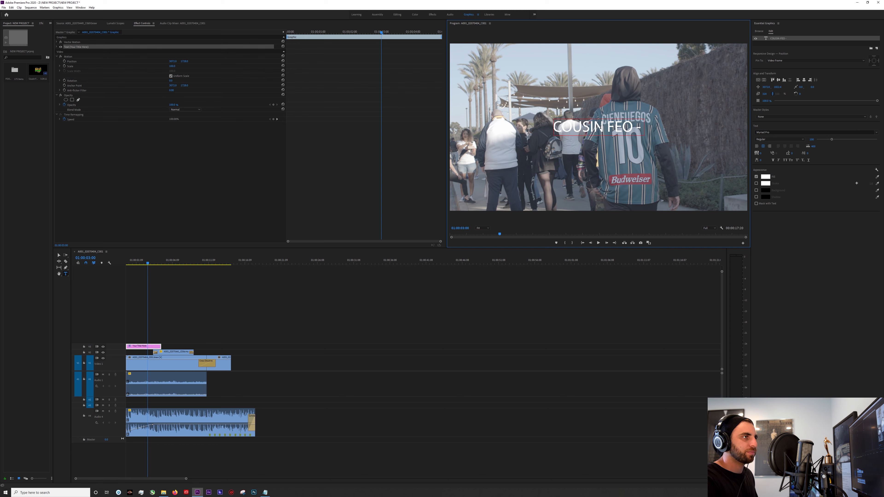
{"action": "type", "text": " LA GALAXY"}
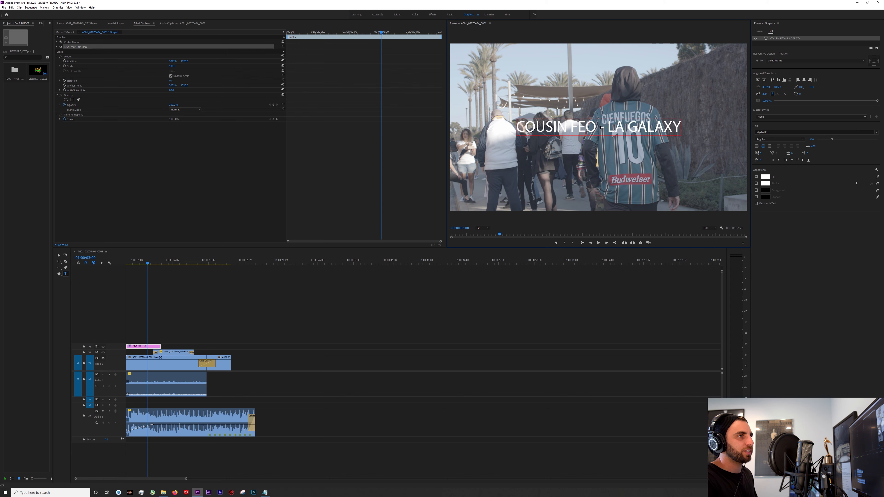
{"action": "type", "text": " DAY"}
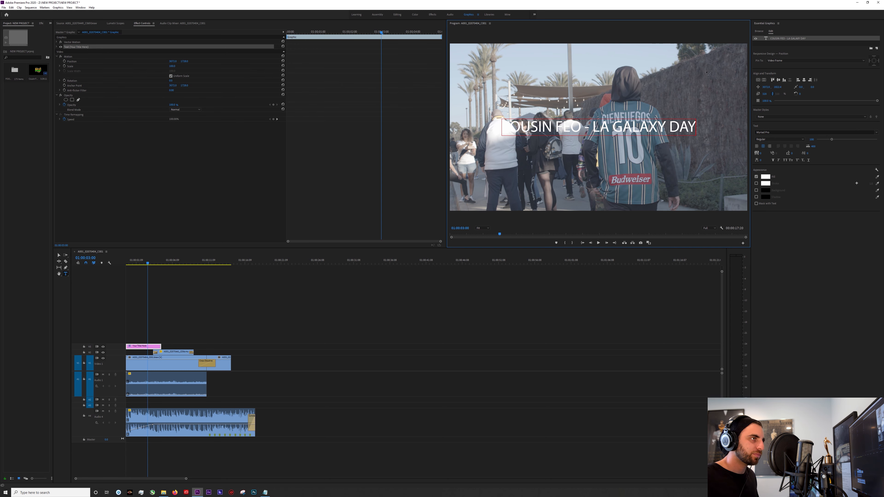
Step: Set the whole title text to bold and enlarge it to span most of the frame width
{"action": "triple_click", "coordinate": [648, 126]}
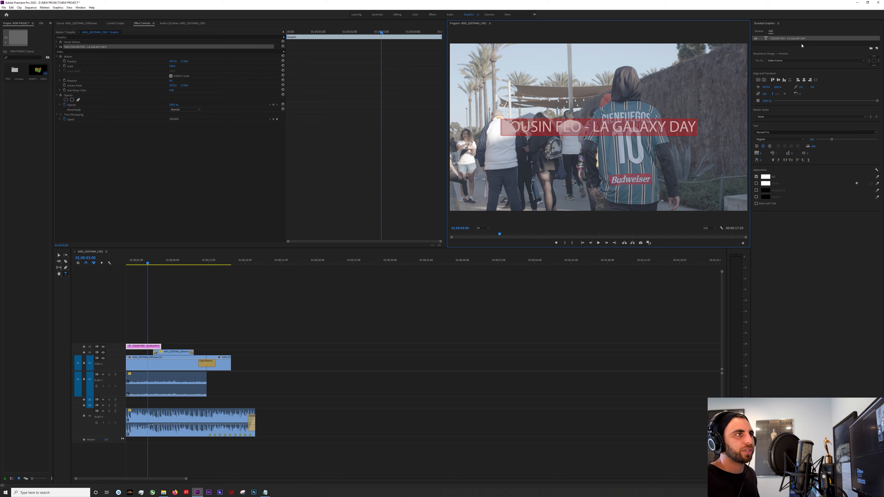
{"action": "left_click", "coordinate": [771, 132]}
{"action": "left_click", "coordinate": [785, 167]}
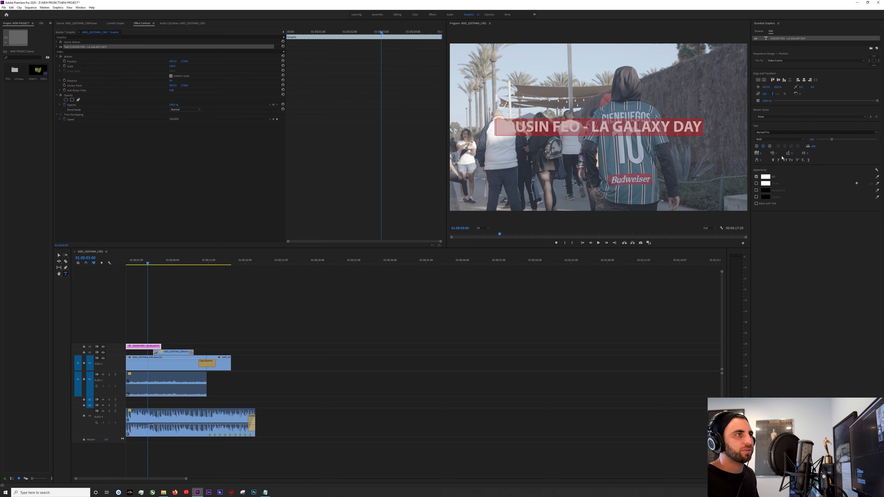
{"action": "mouse_move", "coordinate": [835, 141]}
{"action": "left_mouse_down"}
{"action": "mouse_move", "coordinate": [846, 143]}
{"action": "mouse_move", "coordinate": [835, 146]}
{"action": "left_mouse_up"}
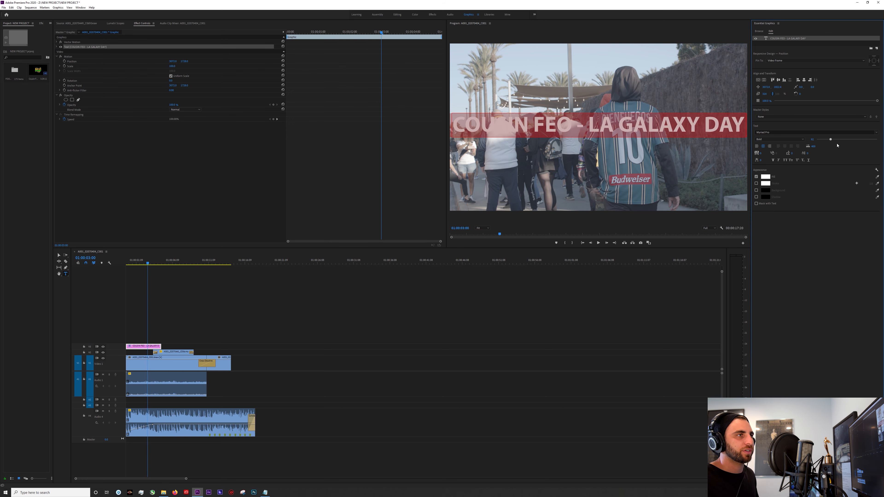
Step: Turn on the shadow and a black background for the title text
{"action": "left_click", "coordinate": [756, 198]}
{"action": "left_click", "coordinate": [757, 190]}
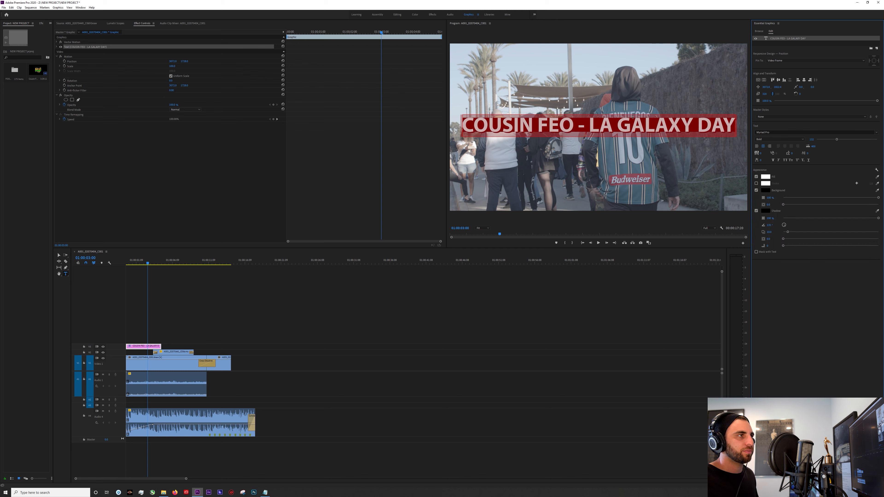
{"action": "left_click", "coordinate": [734, 127]}
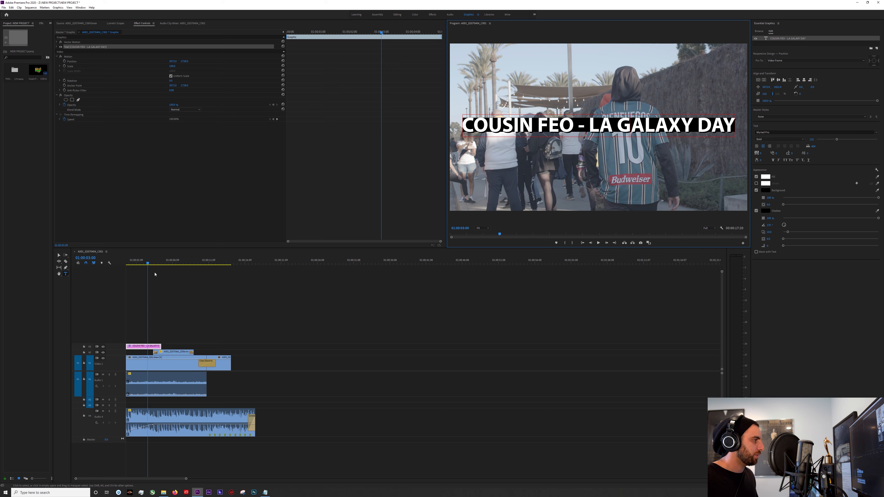
Step: Trim the title's end to where the running players overlay begins and check it over the walking fans footage
{"action": "mouse_move", "coordinate": [148, 264]}
{"action": "left_mouse_down"}
{"action": "mouse_move", "coordinate": [124, 266]}
{"action": "mouse_move", "coordinate": [153, 264]}
{"action": "left_mouse_up"}
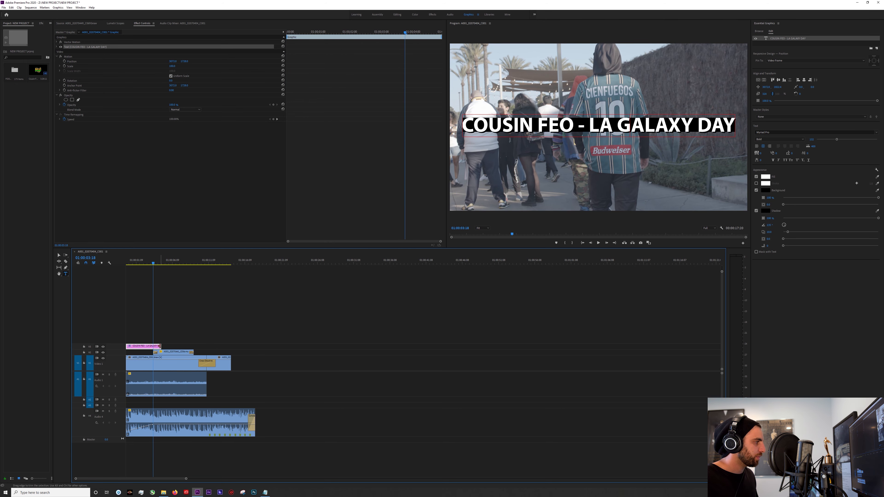
{"action": "left_click", "coordinate": [60, 256]}
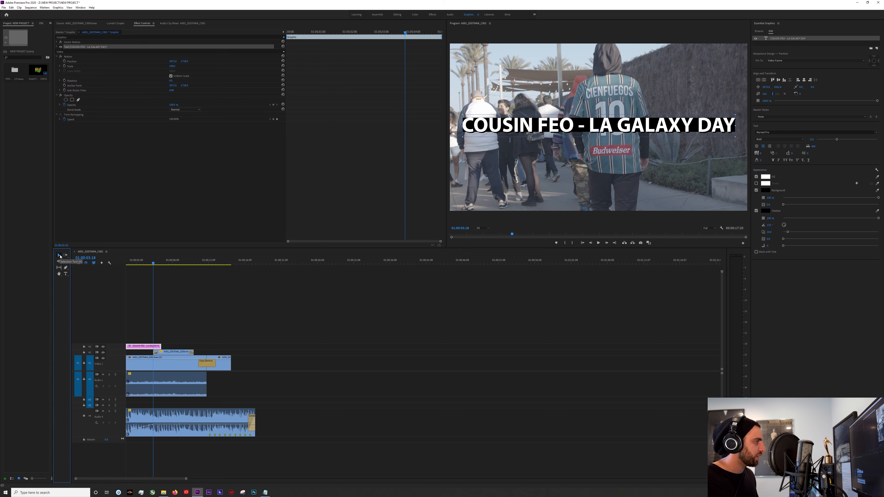
{"action": "left_click", "coordinate": [159, 348]}
{"action": "left_click_drag", "start_coordinate": [158, 348], "coordinate": [153, 348]}
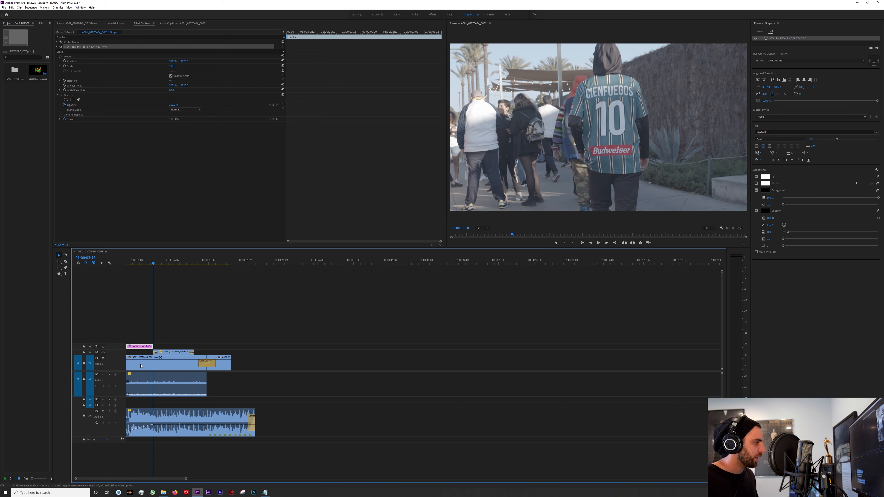
{"action": "left_click", "coordinate": [149, 366]}
{"action": "left_click_drag", "start_coordinate": [137, 264], "coordinate": [140, 266]}
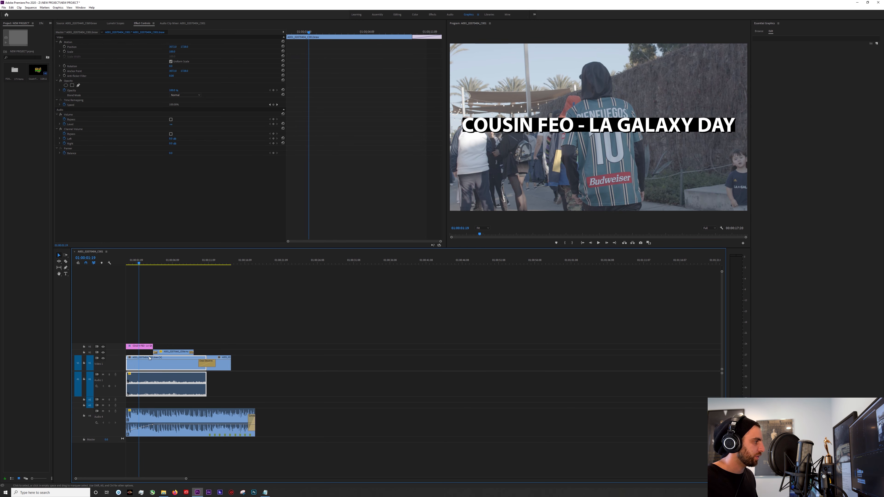
Step: Trim the walking fans clip's start to just after the running players overlay begins, move the title onto the overlay's track, and preview it
{"action": "mouse_move", "coordinate": [129, 365]}
{"action": "left_mouse_down"}
{"action": "mouse_move", "coordinate": [158, 368]}
{"action": "mouse_move", "coordinate": [142, 354]}
{"action": "left_mouse_up"}
{"action": "mouse_move", "coordinate": [139, 264]}
{"action": "left_mouse_down"}
{"action": "mouse_move", "coordinate": [126, 264]}
{"action": "mouse_move", "coordinate": [152, 266]}
{"action": "mouse_move", "coordinate": [138, 267]}
{"action": "left_mouse_up"}
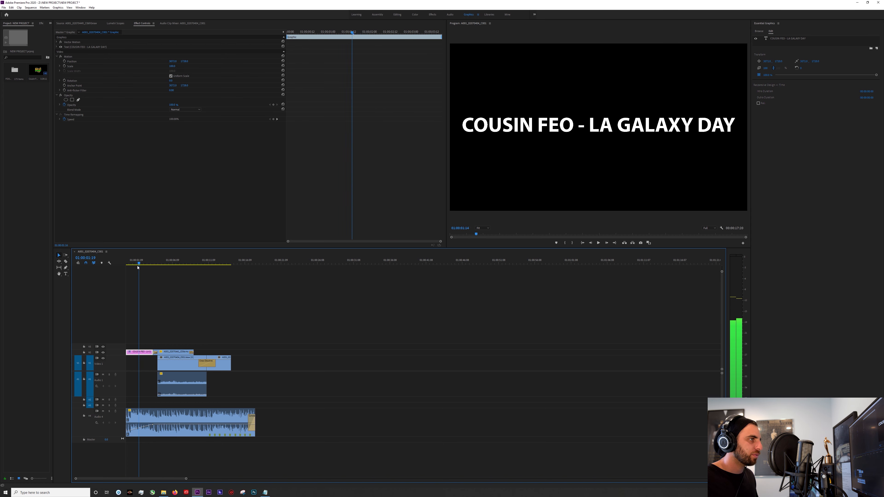
{"action": "key", "text": "space"}
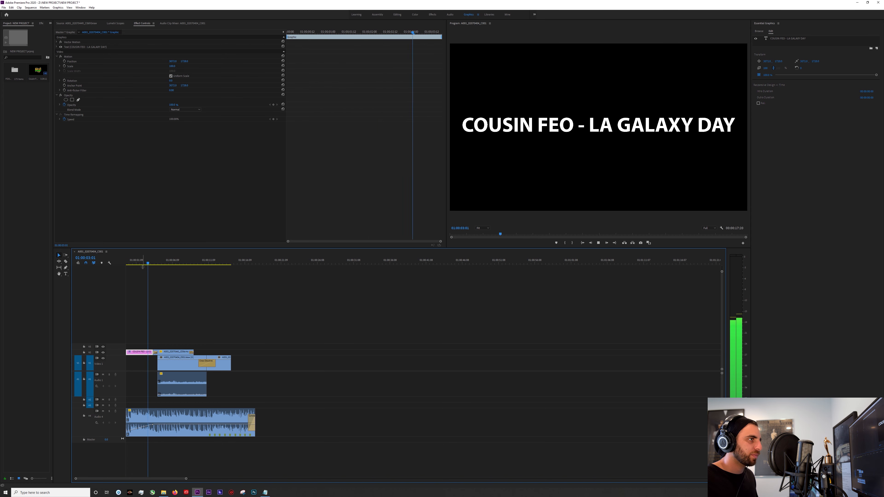
{"action": "key", "text": "space"}
Step: Remove the existing transition at the overlay's start, apply the default transition between the title and the overlay, and play the sequence
{"action": "left_click", "coordinate": [156, 353]}
{"action": "key", "text": "Delete"}
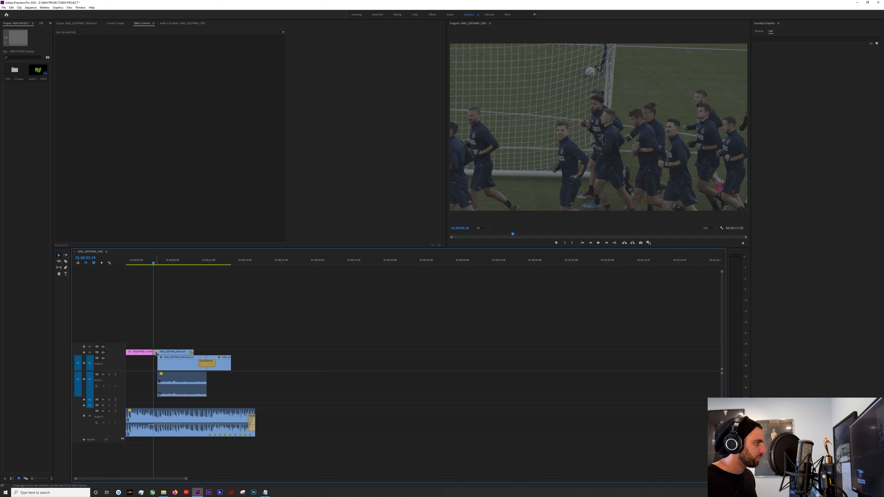
{"action": "right_click", "coordinate": [153, 354]}
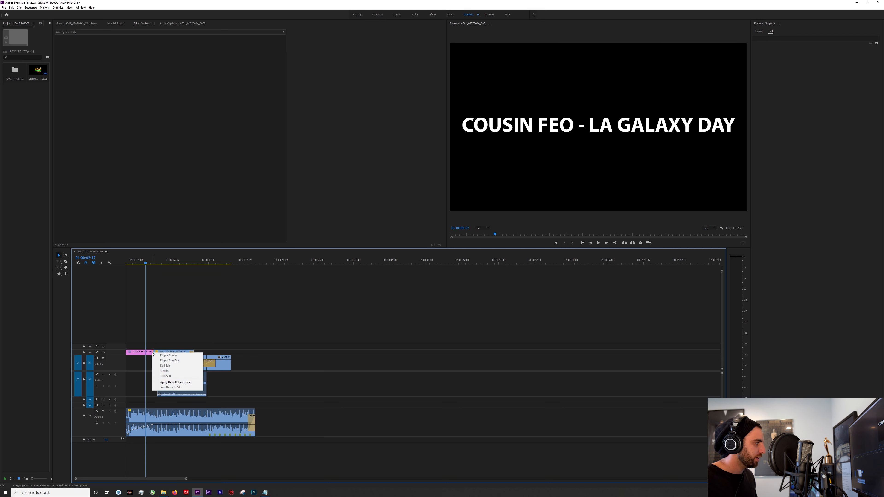
{"action": "left_click", "coordinate": [175, 383]}
{"action": "key", "text": "space"}
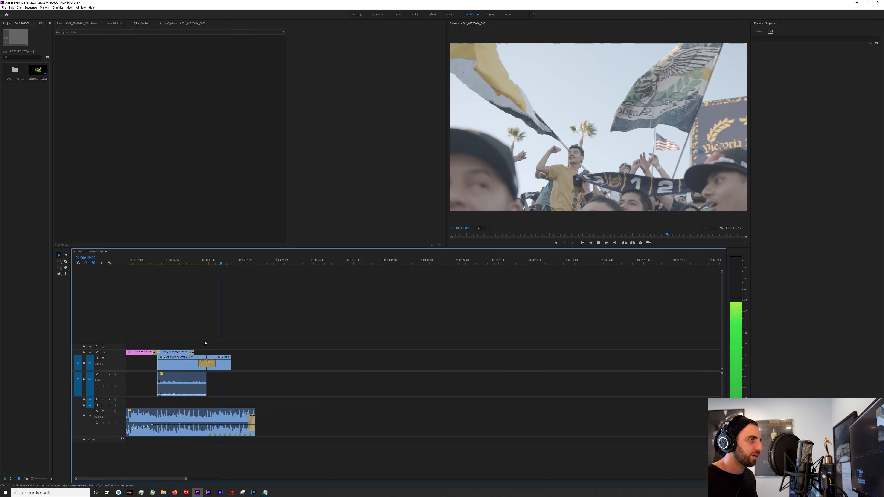
{"action": "key", "text": "space"}
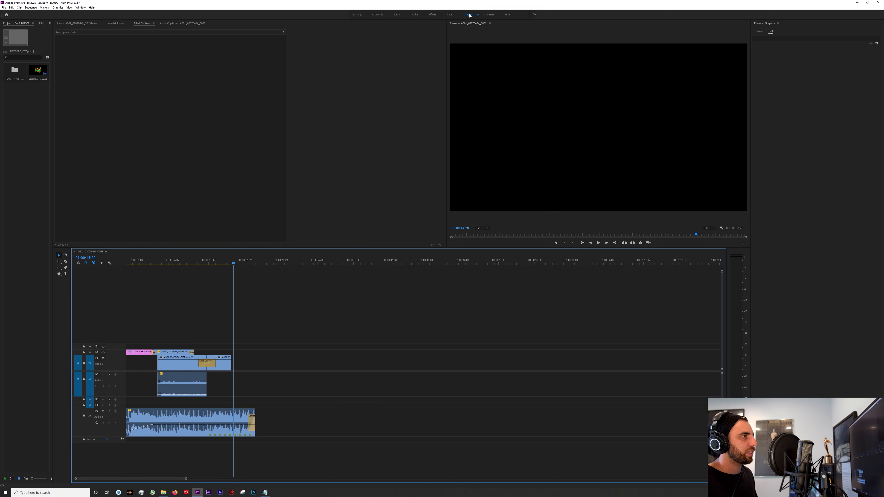
Step: Switch to the Editing workspace and play the sequence from the end of the title through the cheering crowd shot
{"action": "left_click", "coordinate": [397, 15]}
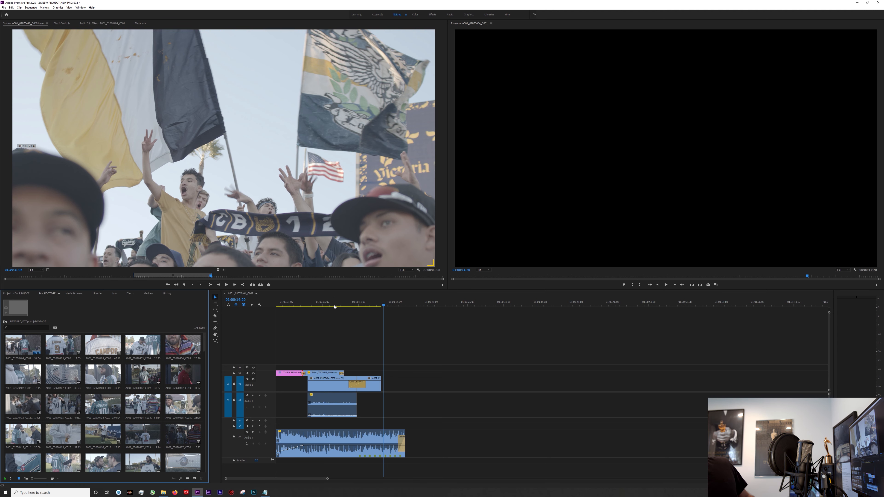
{"action": "left_click", "coordinate": [301, 305]}
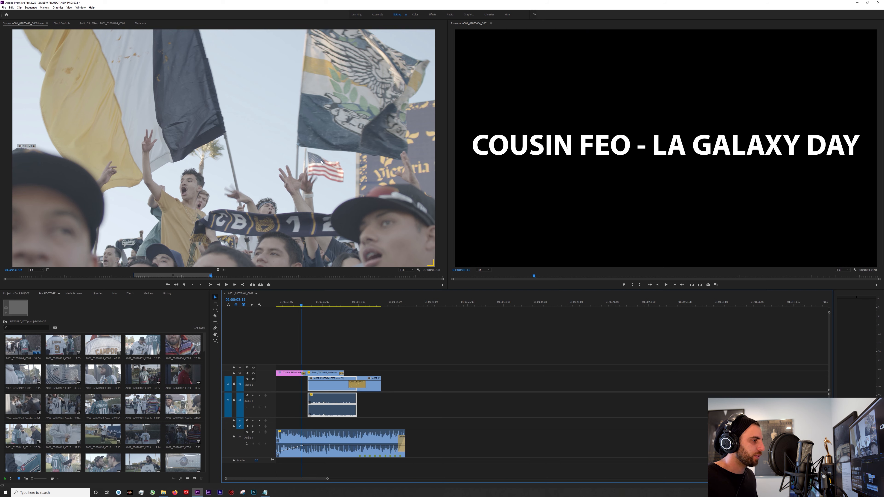
{"action": "key", "text": "space"}
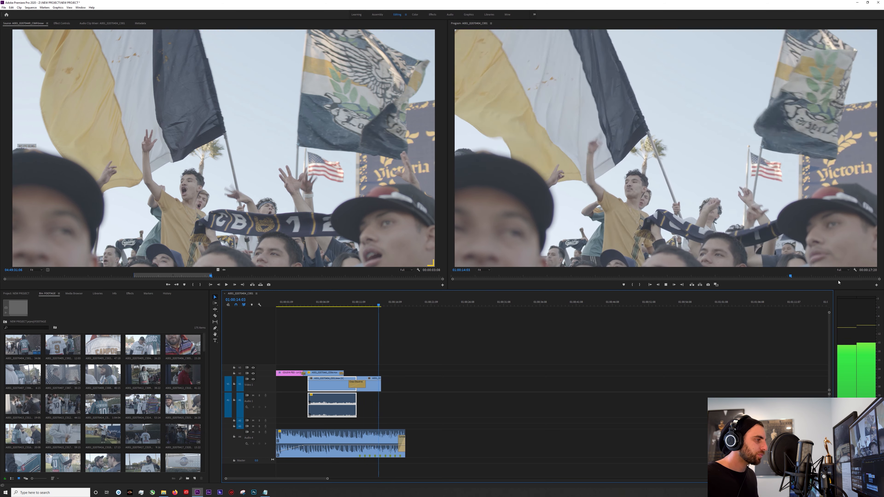
{"action": "key", "text": "space"}
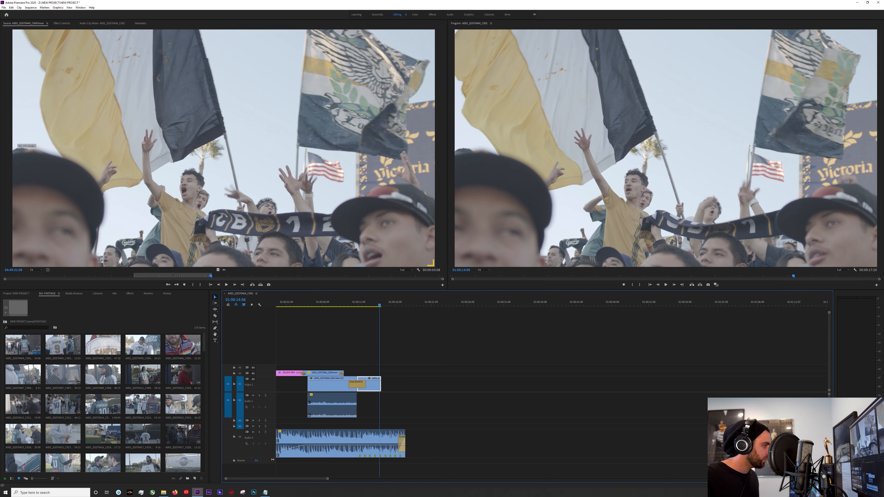
Step: Find the footage clip of the hooded fan in the number 10 jersey, load it for preview, and skim through it
{"action": "scroll", "coordinate": [105, 402], "scroll_direction": "down", "scroll_amount": 3}
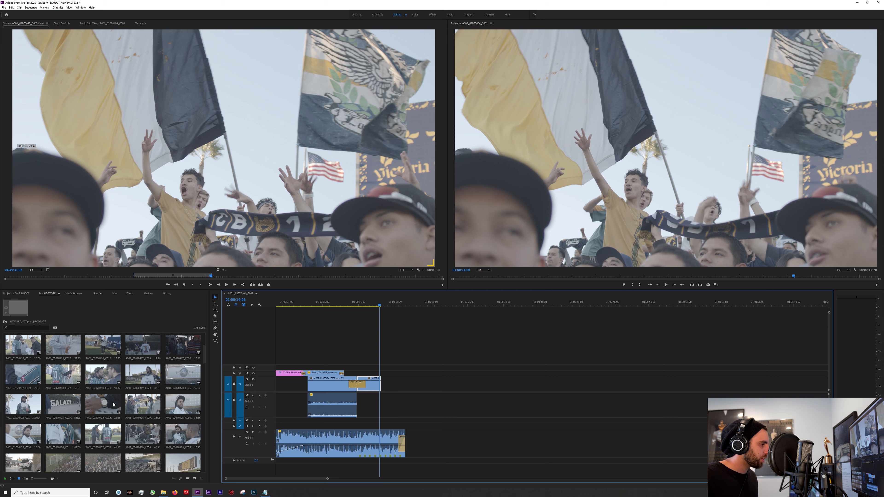
{"action": "scroll", "coordinate": [176, 414], "scroll_direction": "down", "scroll_amount": 9}
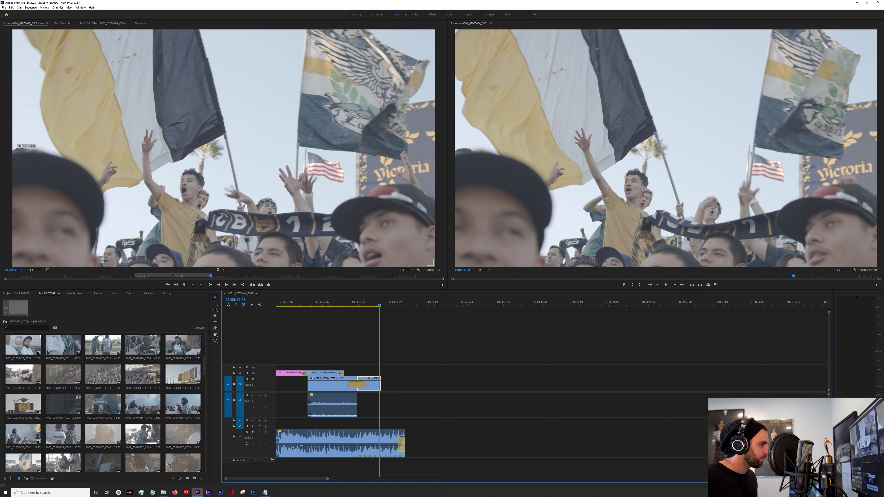
{"action": "double_click", "coordinate": [103, 434]}
{"action": "left_click", "coordinate": [313, 277]}
{"action": "left_click_drag", "start_coordinate": [315, 280], "coordinate": [366, 281]}
{"action": "left_click_drag", "start_coordinate": [380, 281], "coordinate": [303, 283]}
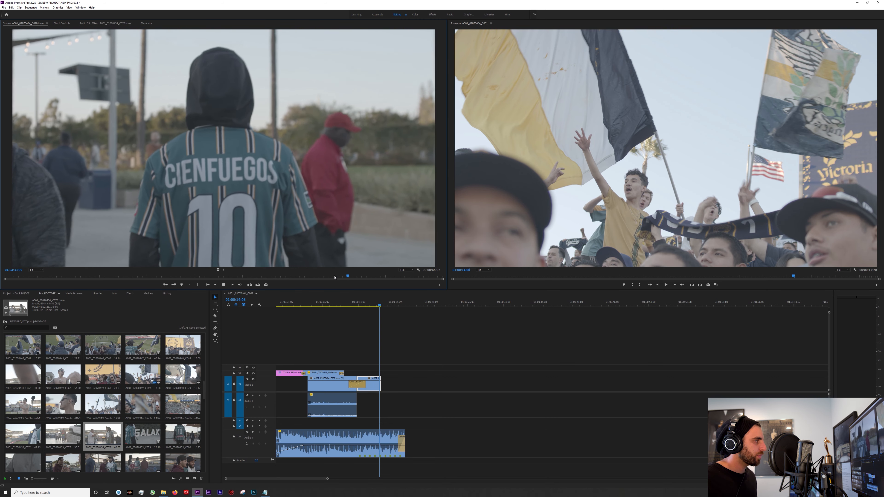
Step: Mark a short range of the number 10 jersey shot, add its video only after the cheering crowd clip, and review it
{"action": "left_click_drag", "start_coordinate": [335, 277], "coordinate": [333, 277]}
{"action": "key", "text": "i"}
{"action": "key", "text": "space"}
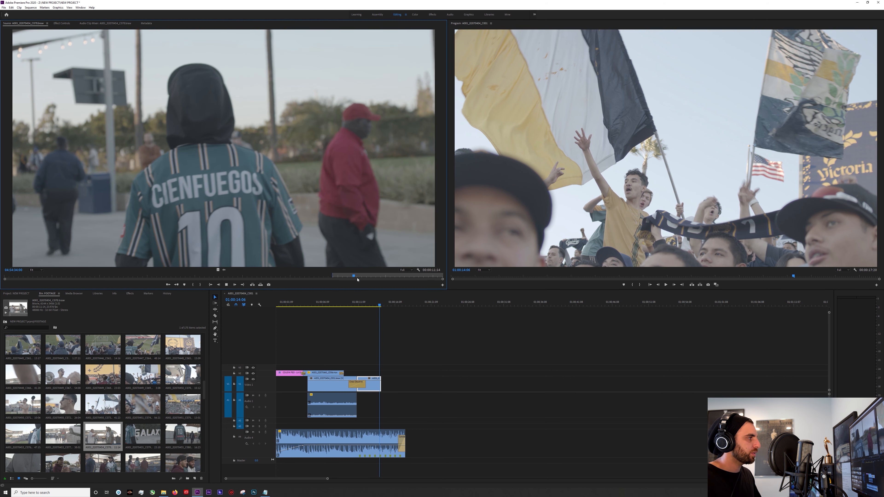
{"action": "key", "text": "space"}
{"action": "key", "text": "o"}
{"action": "left_click_drag", "start_coordinate": [218, 270], "coordinate": [387, 389]}
{"action": "key", "text": "space"}
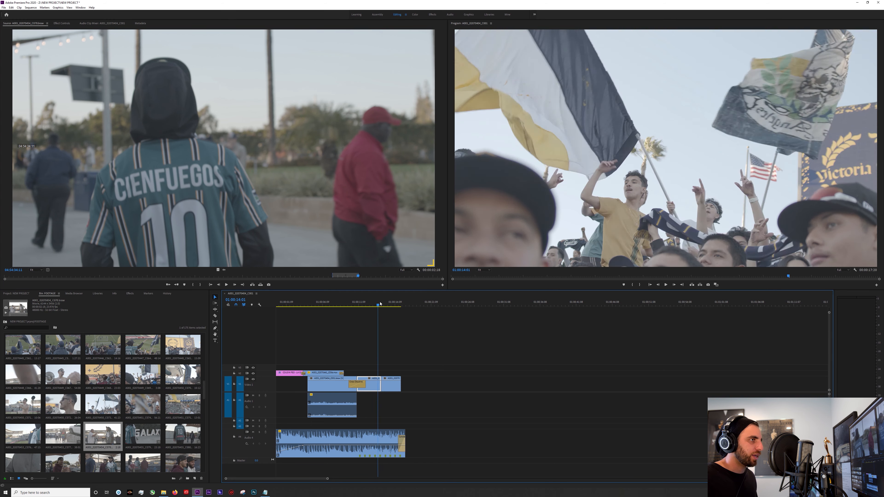
{"action": "left_click_drag", "start_coordinate": [395, 306], "coordinate": [386, 306]}
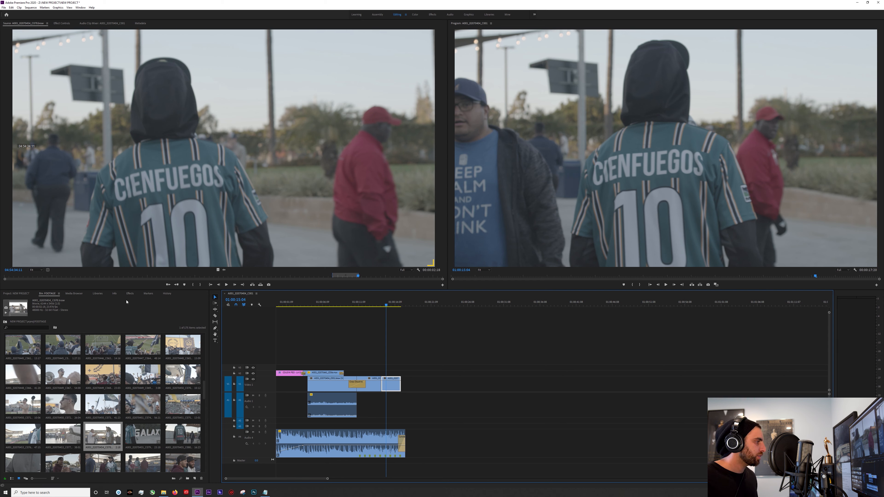
Step: Search the effects for "warp", apply Warp Stabilizer to the number 10 jersey clip at the sequence's end, and show its effect settings
{"action": "left_click", "coordinate": [13, 293]}
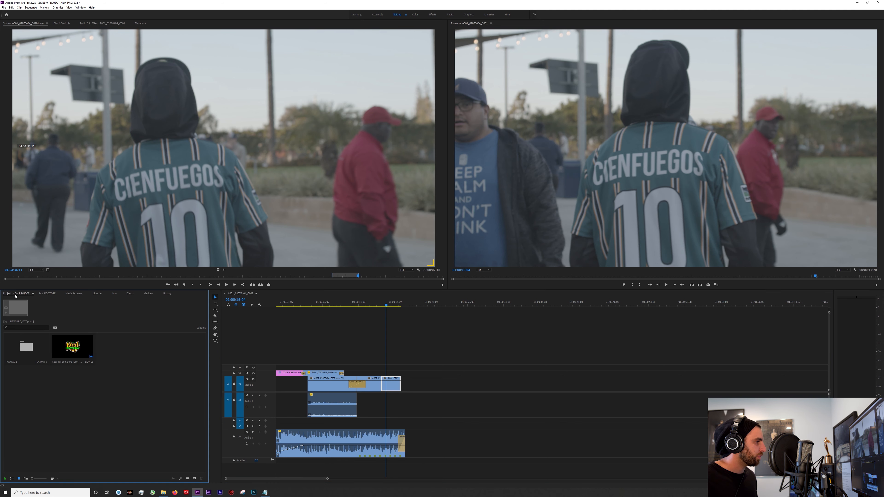
{"action": "left_click", "coordinate": [129, 294]}
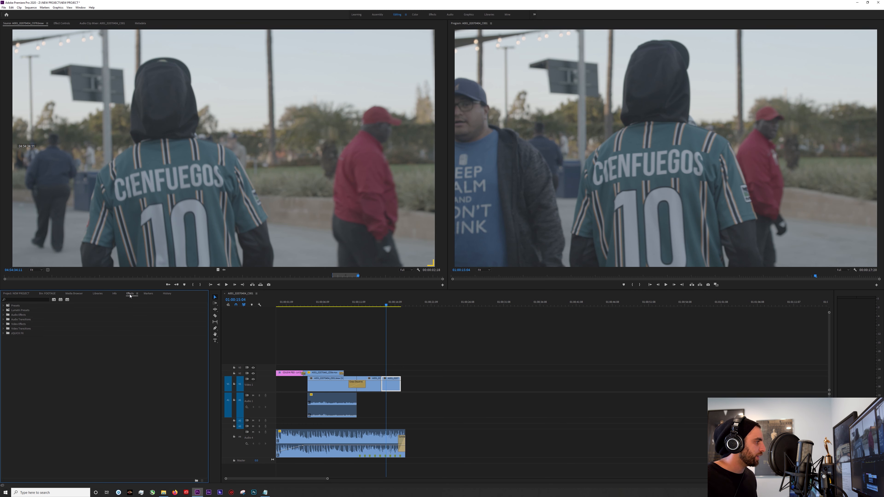
{"action": "left_click", "coordinate": [23, 299]}
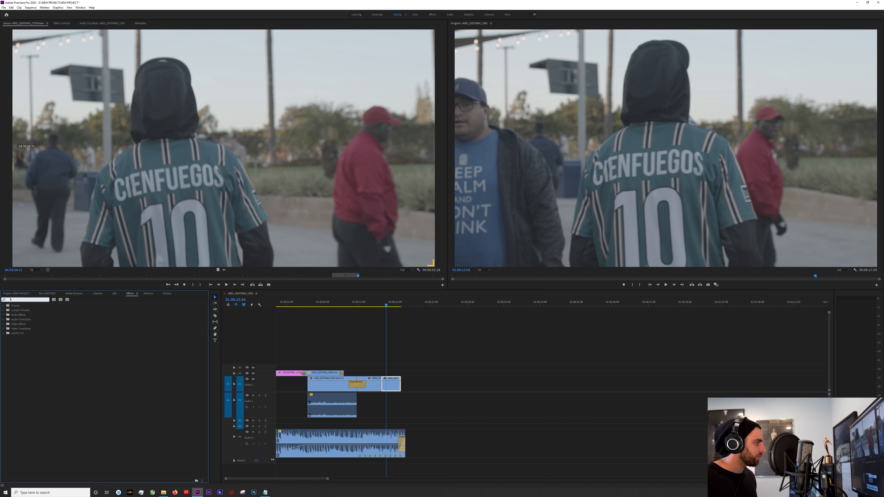
{"action": "type", "text": "warp"}
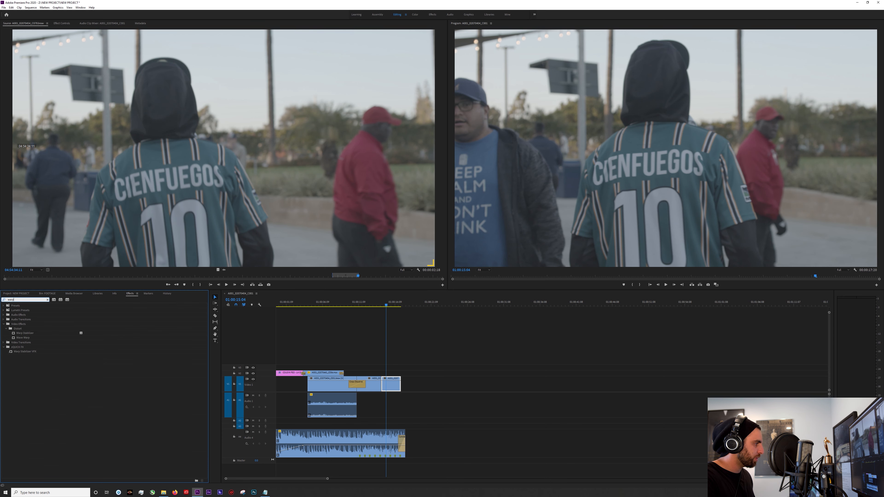
{"action": "left_click", "coordinate": [27, 334]}
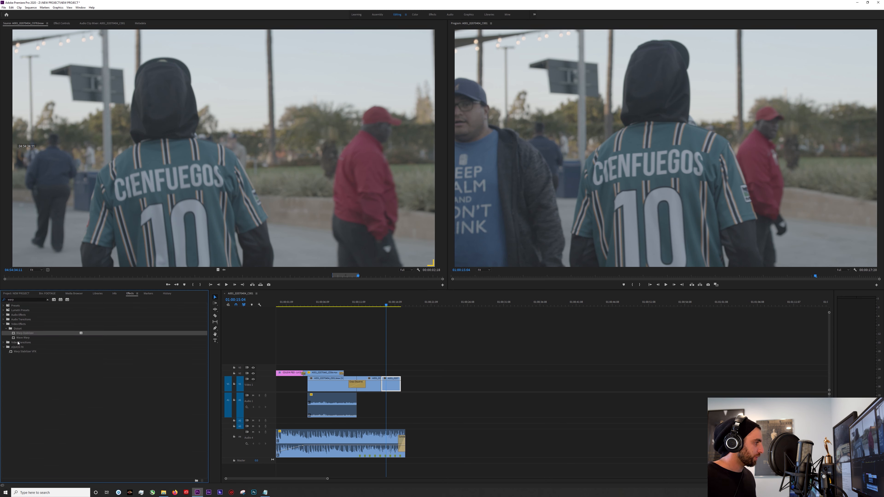
{"action": "left_click_drag", "start_coordinate": [242, 349], "coordinate": [391, 387]}
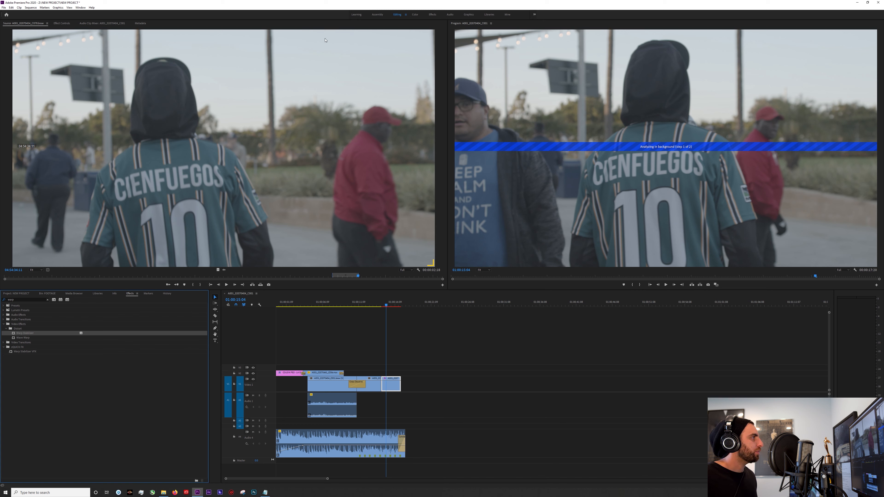
{"action": "left_click", "coordinate": [62, 24]}
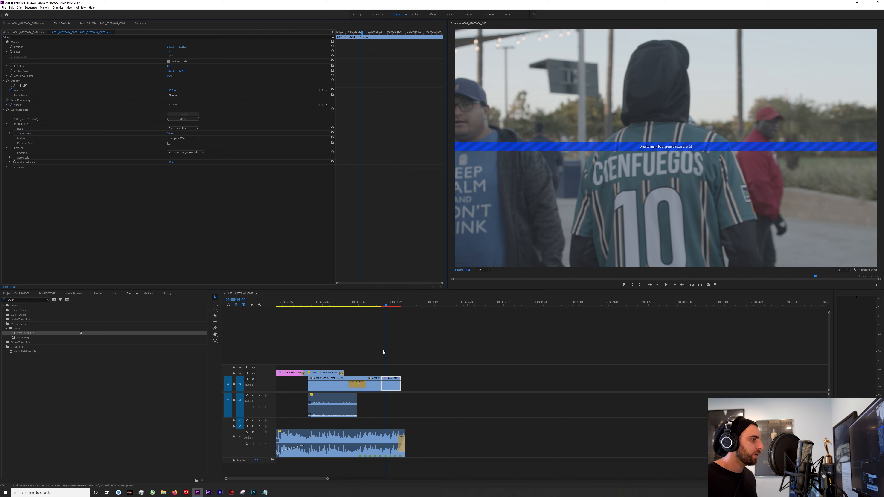
Step: Play from the running players overlay, select that clip, and switch to the Color workspace with wider Lumetri Color controls
{"action": "left_click", "coordinate": [329, 304]}
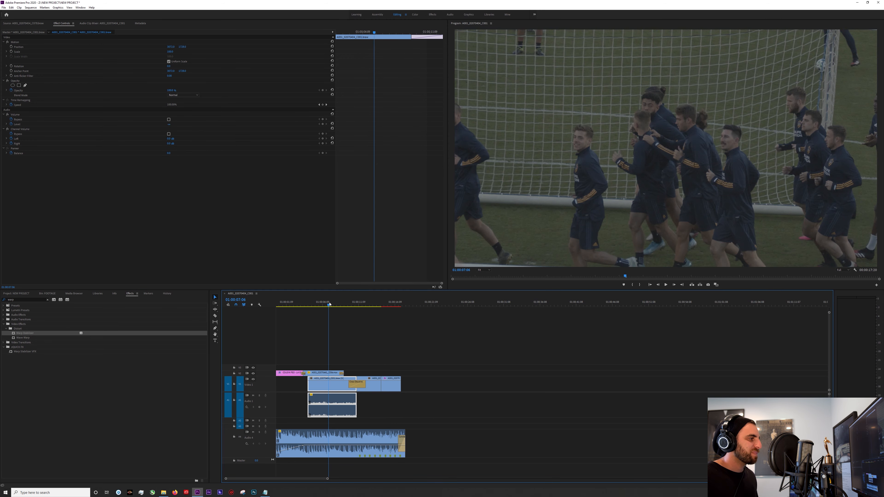
{"action": "key", "text": "space"}
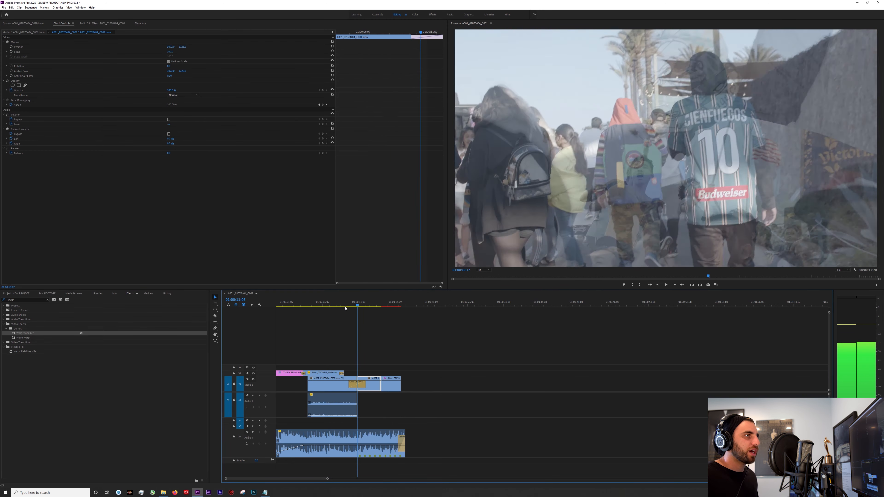
{"action": "left_click", "coordinate": [324, 307]}
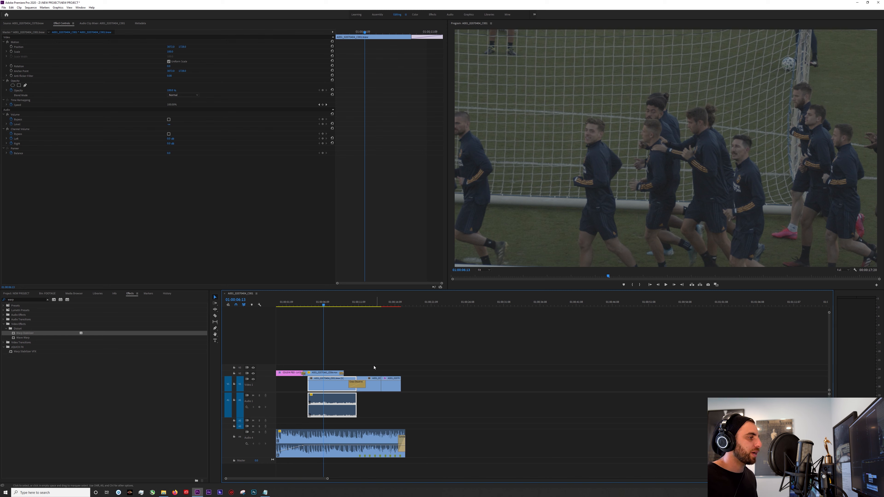
{"action": "left_click", "coordinate": [333, 374]}
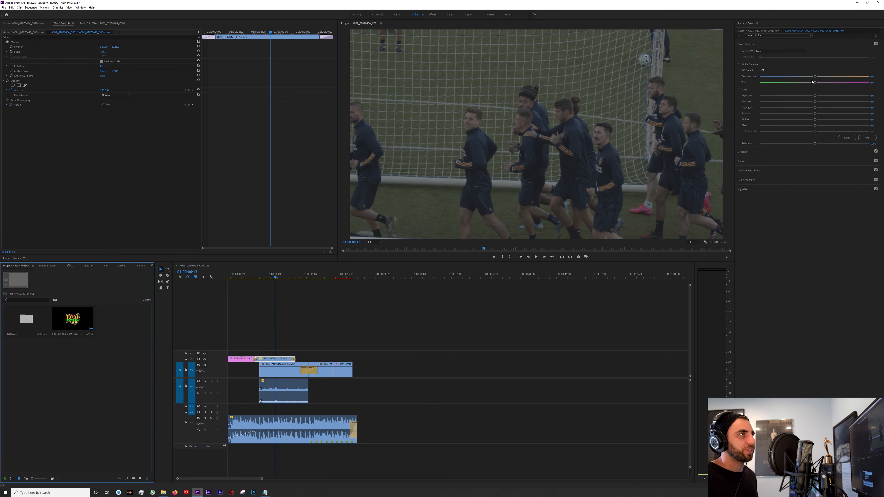
{"action": "left_click_drag", "start_coordinate": [737, 56], "coordinate": [701, 56]}
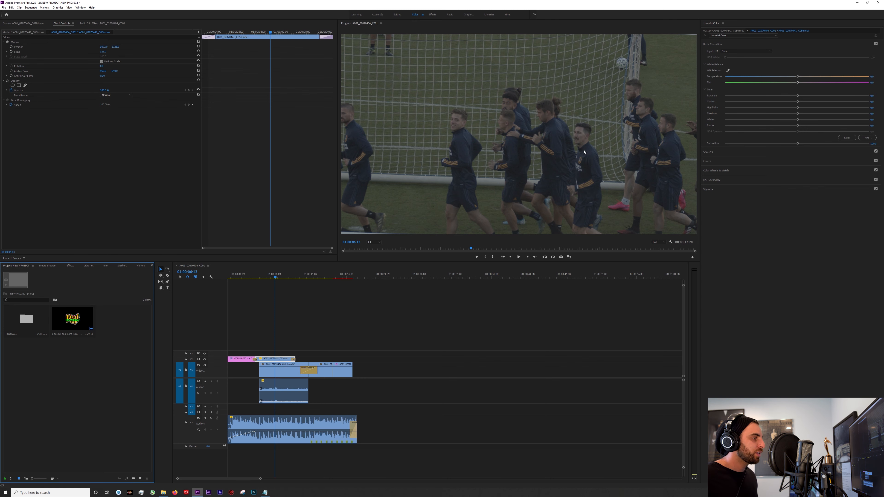
{"action": "left_click", "coordinate": [281, 362]}
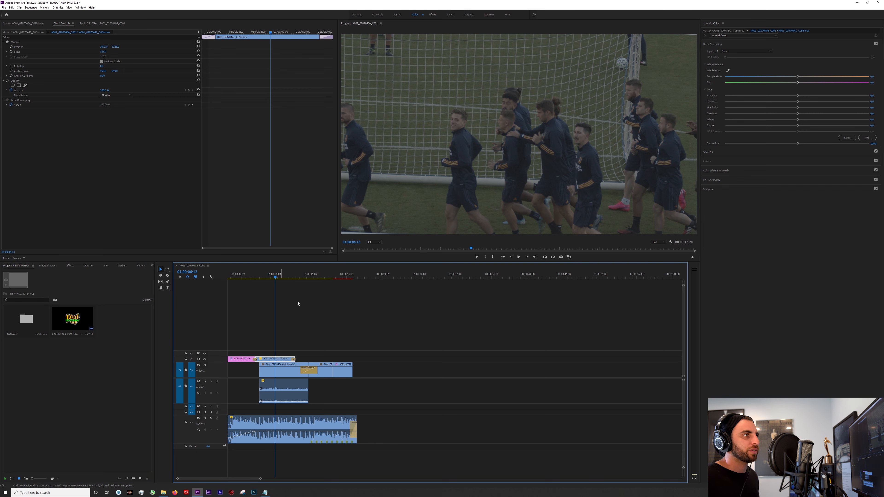
{"action": "left_click", "coordinate": [716, 161]}
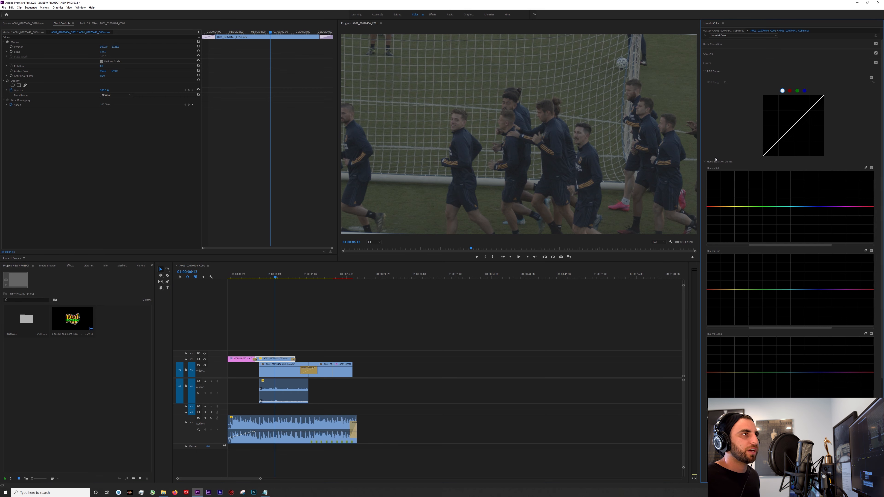
{"action": "left_click", "coordinate": [725, 44]}
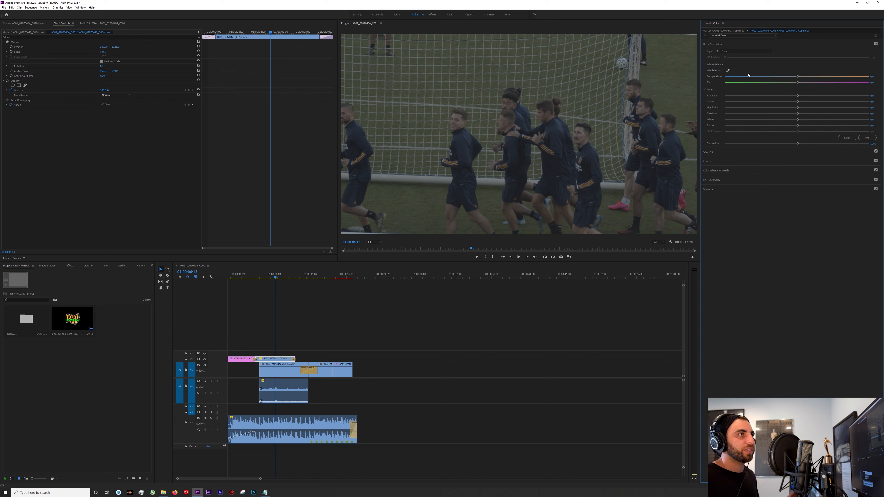
{"action": "left_click", "coordinate": [746, 51]}
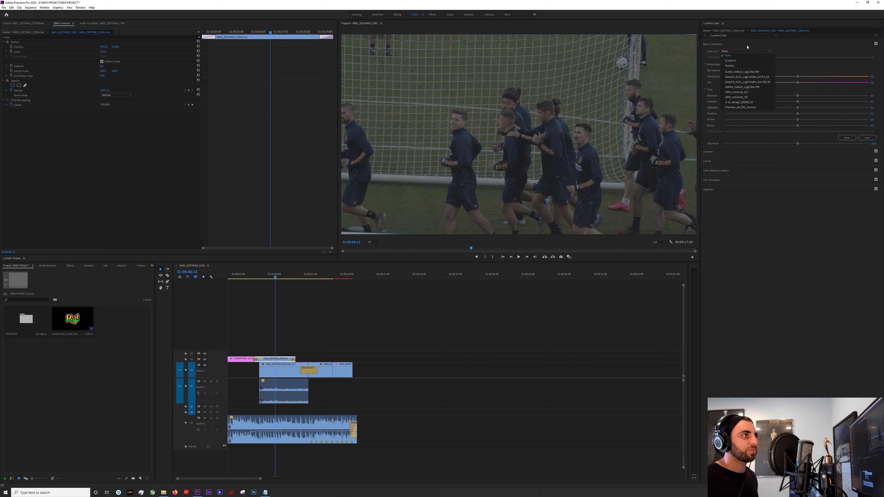
{"action": "left_click", "coordinate": [748, 46]}
{"action": "left_click", "coordinate": [738, 44]}
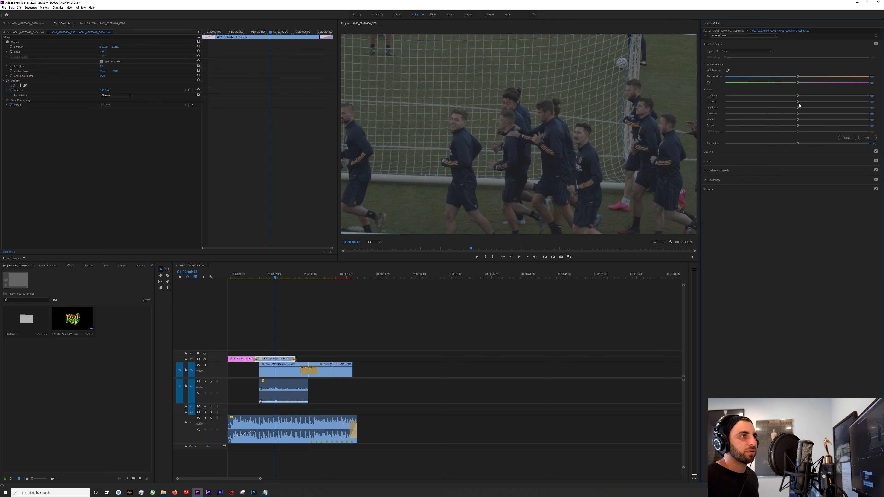
Step: Brighten the running players clip by adding a point on the upper part of the white RGB curve and raising it
{"action": "left_click", "coordinate": [709, 162]}
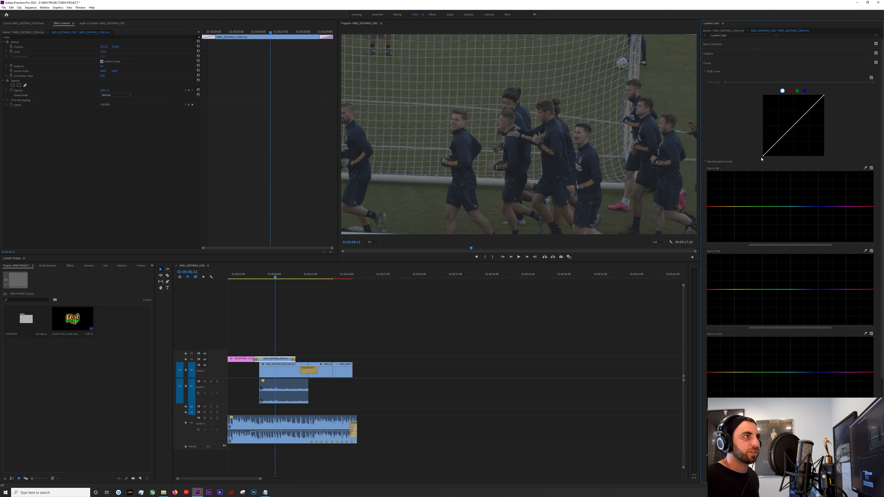
{"action": "left_click", "coordinate": [805, 116]}
{"action": "left_click_drag", "start_coordinate": [805, 116], "coordinate": [799, 108]}
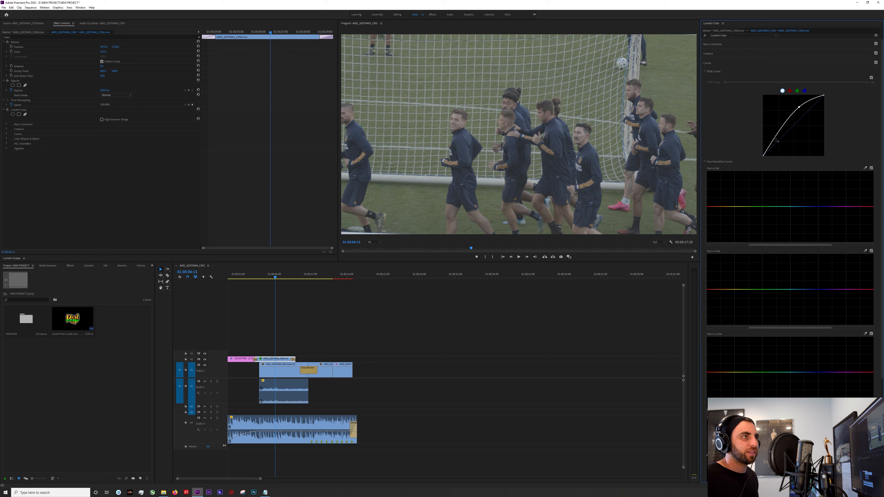
Step: Darken the running players clip's lower RGB curve, and raise its saturation, exposure, contrast and temperature in Basic Correction
{"action": "left_click_drag", "start_coordinate": [775, 138], "coordinate": [778, 144]}
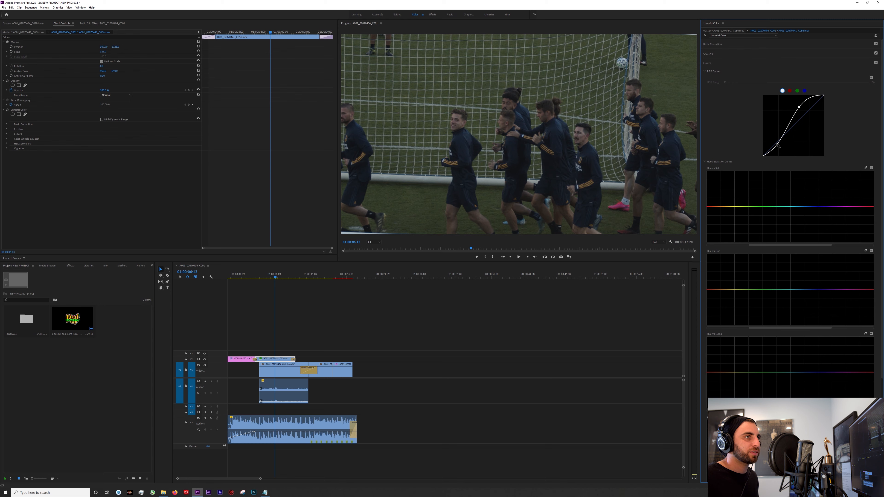
{"action": "left_click", "coordinate": [742, 47]}
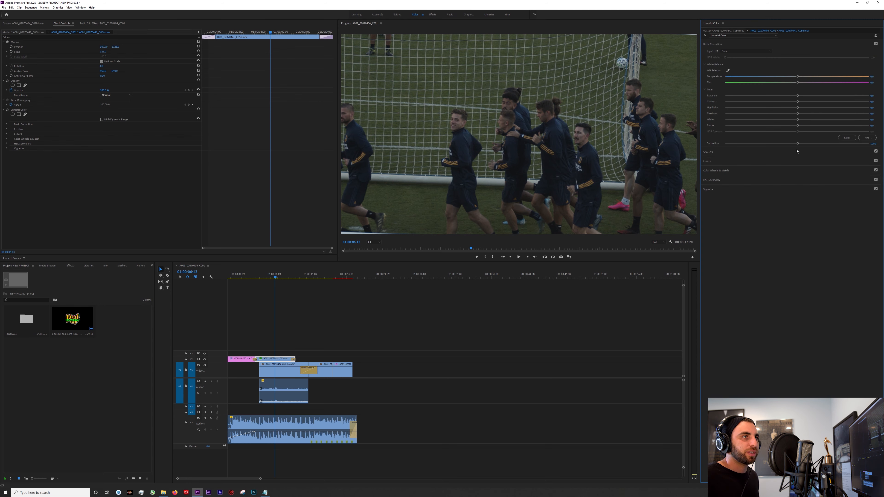
{"action": "left_click_drag", "start_coordinate": [796, 146], "coordinate": [817, 146]}
{"action": "left_click_drag", "start_coordinate": [798, 96], "coordinate": [825, 97]}
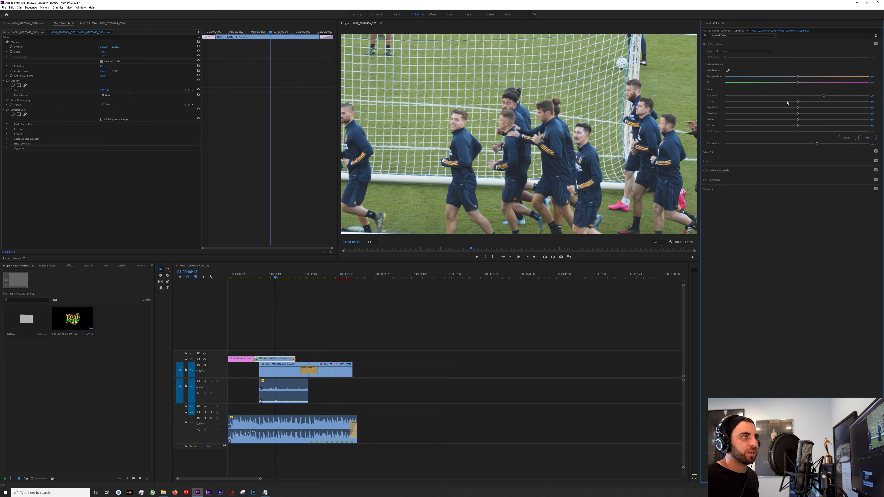
{"action": "left_click_drag", "start_coordinate": [798, 102], "coordinate": [830, 102]}
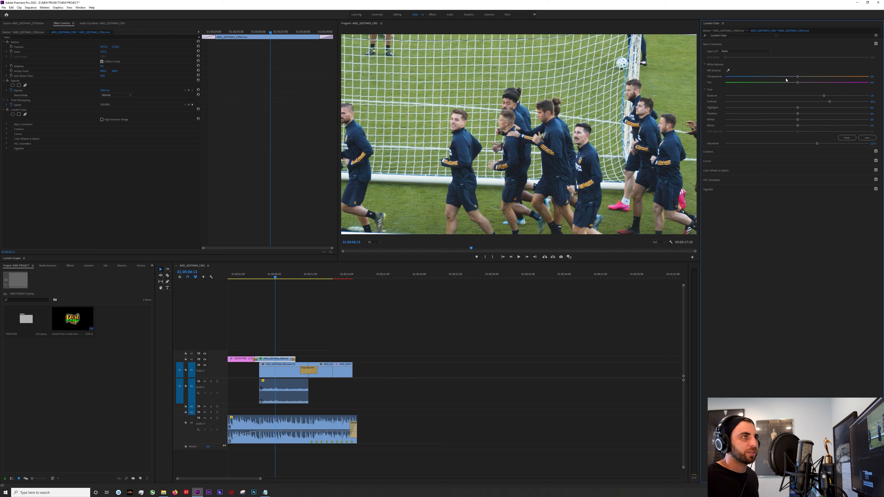
{"action": "mouse_move", "coordinate": [799, 78]}
{"action": "left_mouse_down"}
{"action": "mouse_move", "coordinate": [747, 78]}
{"action": "mouse_move", "coordinate": [817, 82]}
{"action": "mouse_move", "coordinate": [809, 83]}
{"action": "left_mouse_up"}
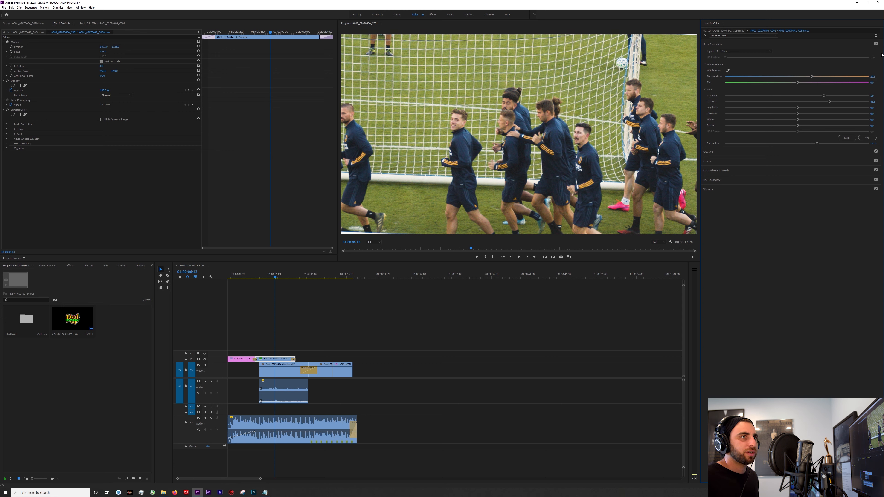
Step: Compare the running players clip with its Basic Correction turned off and on
{"action": "left_click", "coordinate": [876, 43]}
{"action": "left_click", "coordinate": [877, 44]}
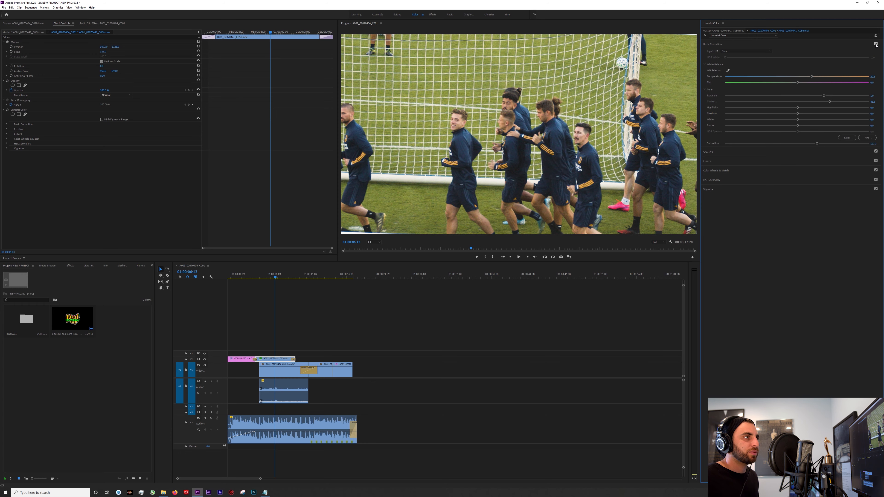
{"action": "left_click", "coordinate": [876, 44]}
{"action": "left_click", "coordinate": [876, 44]}
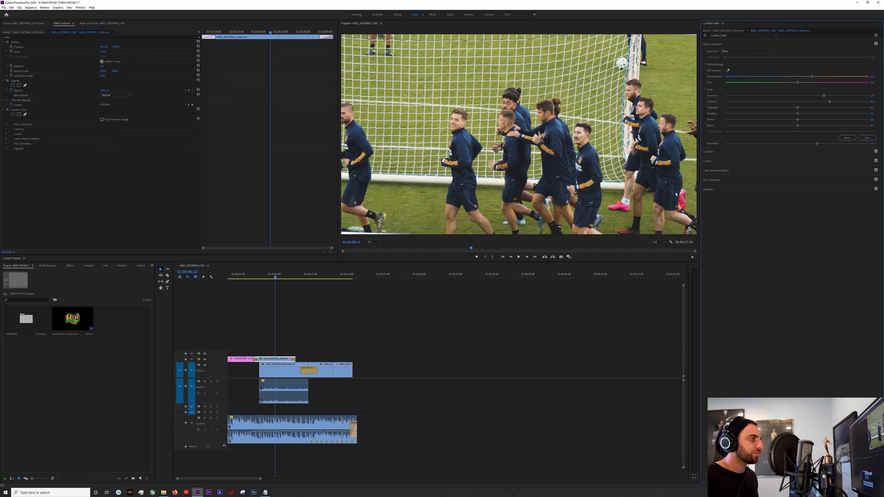
Step: Play the color-corrected running players clip from its start, and return to the middle of the clip
{"action": "left_click", "coordinate": [268, 276]}
{"action": "key", "text": "space"}
{"action": "left_click", "coordinate": [262, 277]}
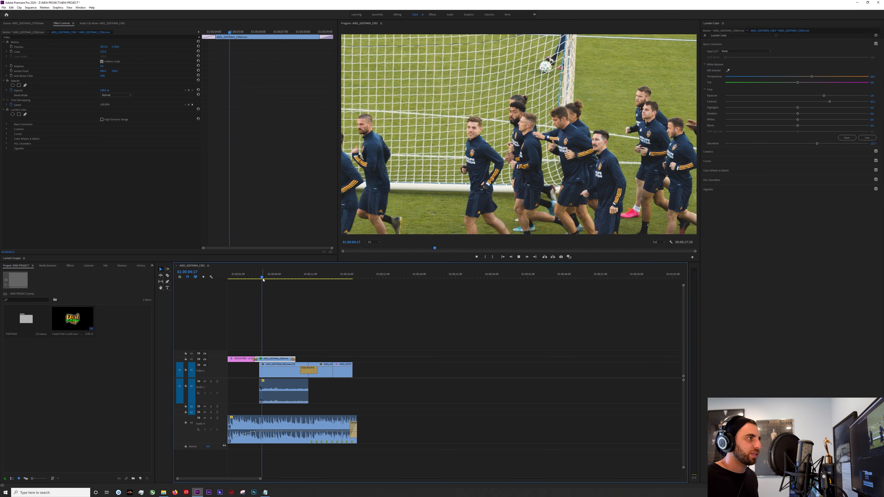
{"action": "key", "text": "space"}
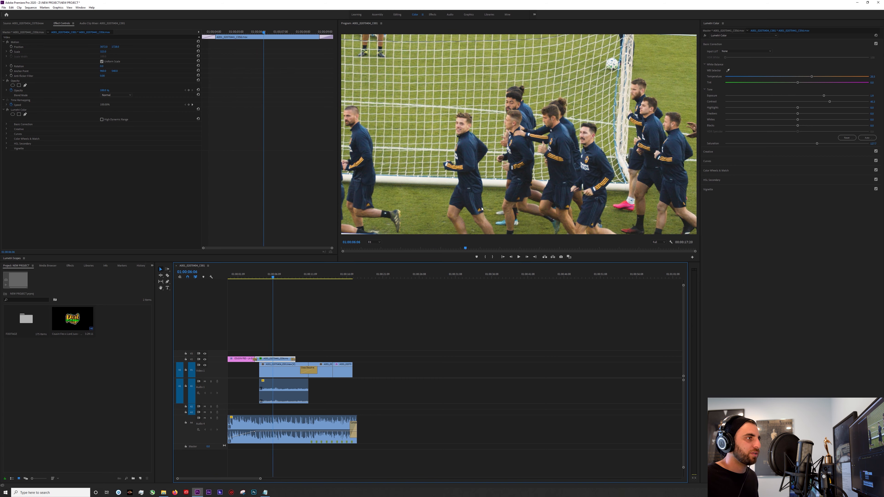
{"action": "key", "text": "space"}
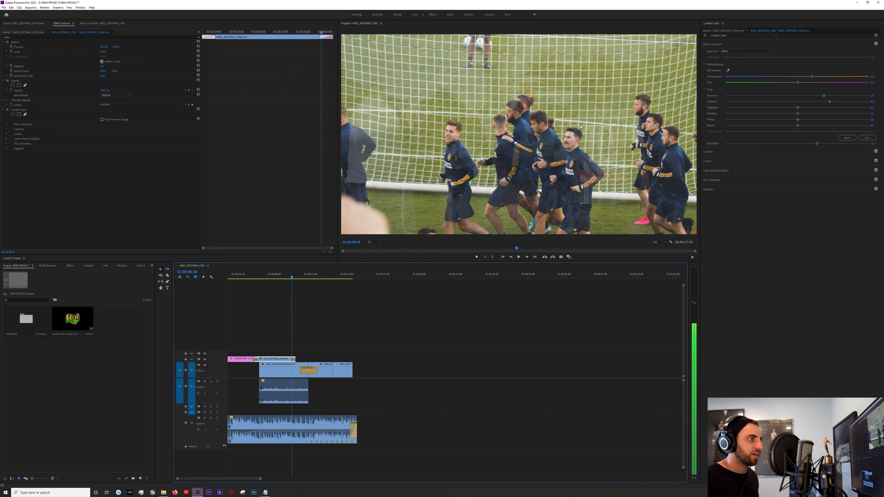
{"action": "key", "text": "space"}
{"action": "left_click", "coordinate": [275, 276]}
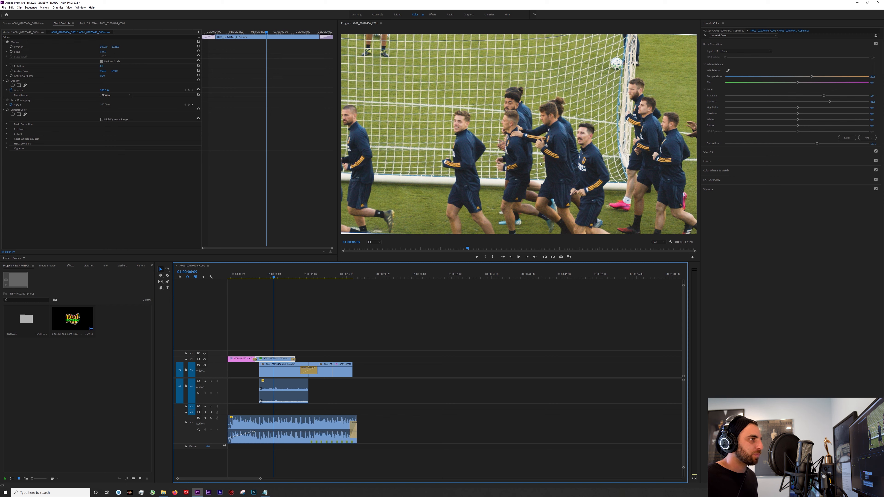
Step: Set the sequence preview's playback resolution to 1/2
{"action": "left_click", "coordinate": [527, 120]}
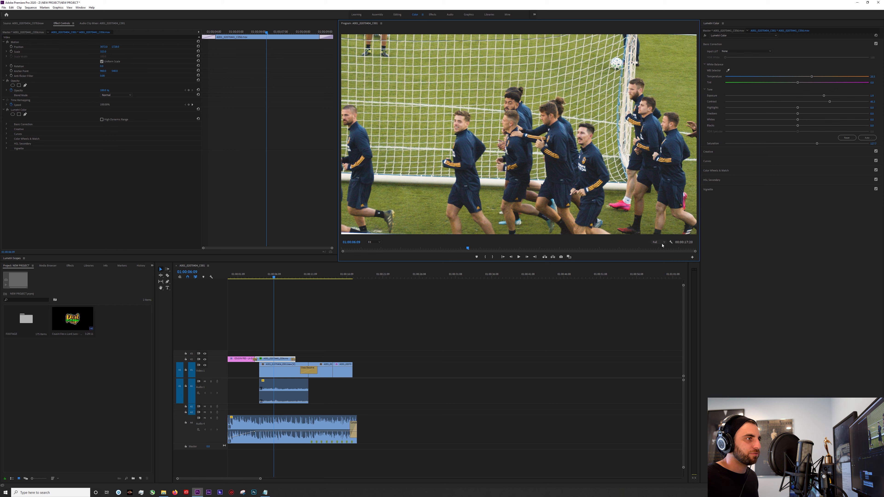
{"action": "left_click", "coordinate": [660, 242]}
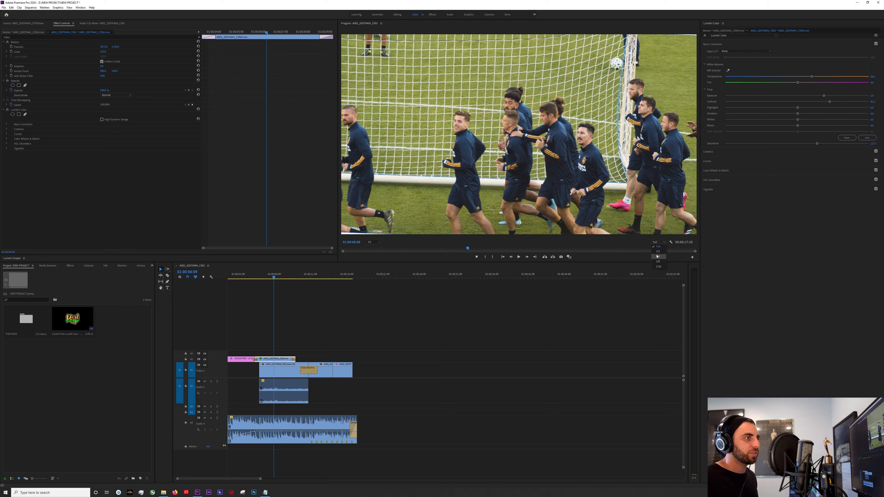
{"action": "left_click", "coordinate": [658, 251]}
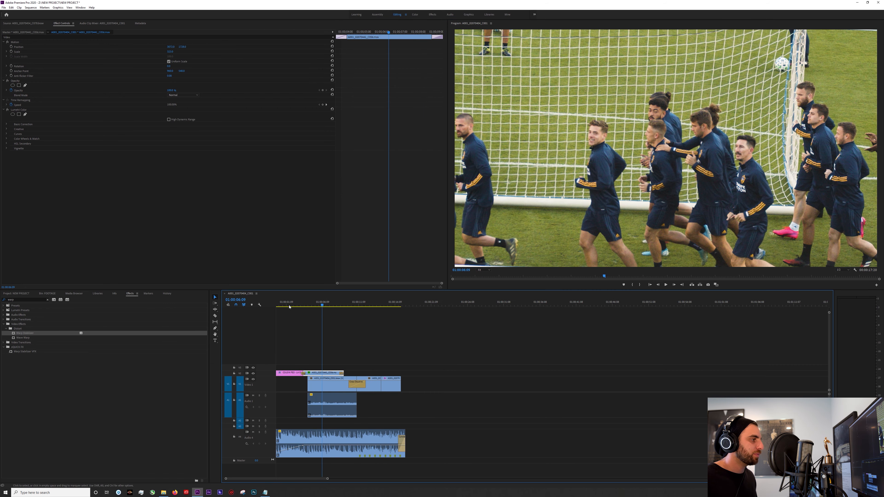
Step: Play the sequence from the start of the running players clip through to the ungraded cheering crowd clip
{"action": "left_click_drag", "start_coordinate": [303, 305], "coordinate": [309, 305]}
{"action": "key", "text": "space"}
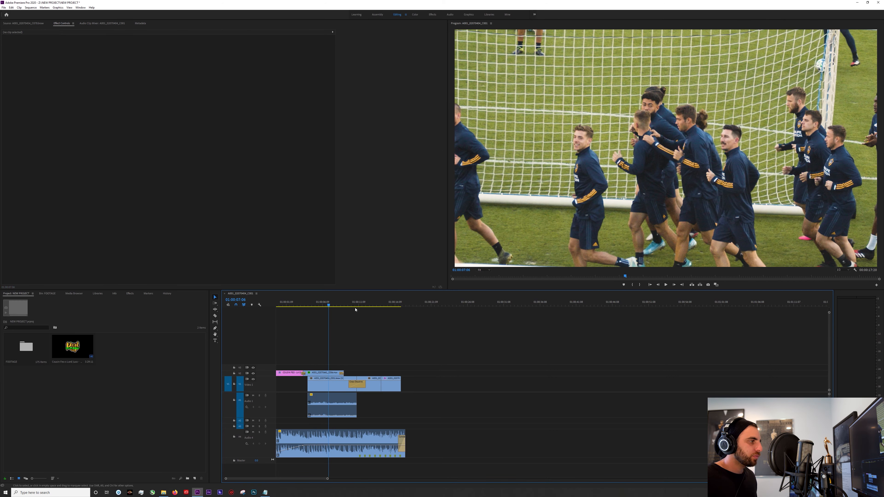
{"action": "left_click", "coordinate": [330, 305]}
{"action": "key", "text": "space"}
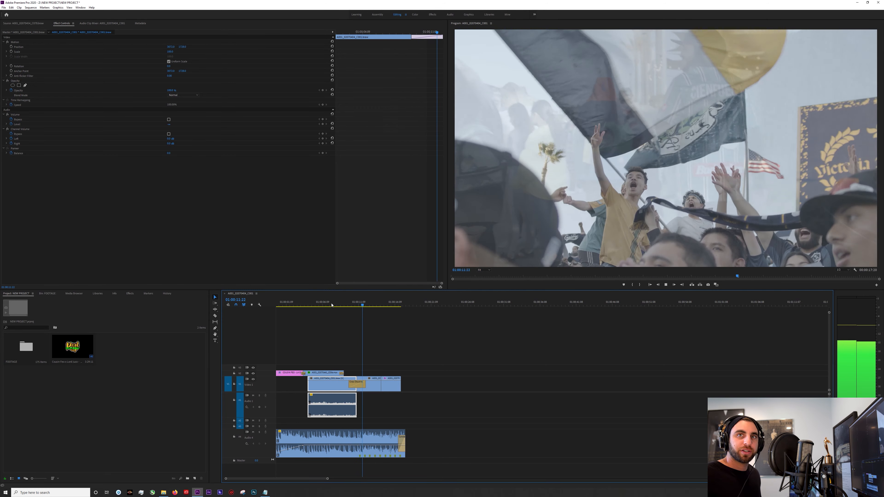
{"action": "key", "text": "space"}
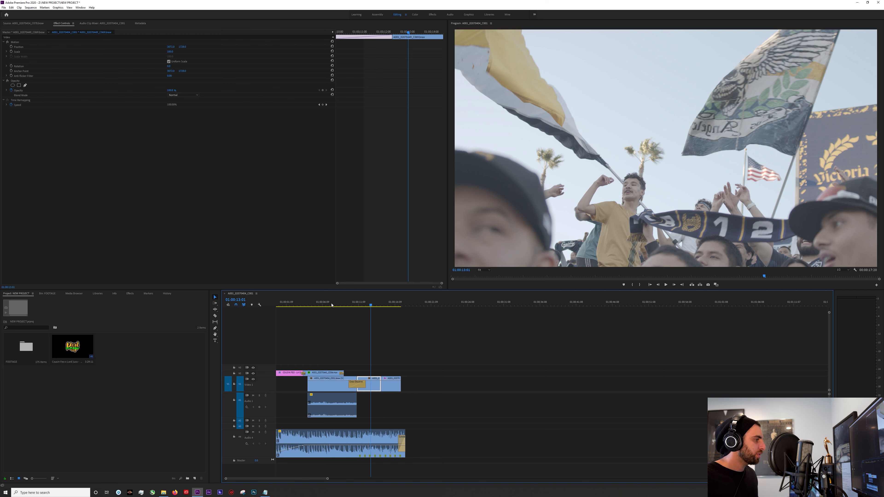
Step: Create a new adjustment layer in the project with its default video settings
{"action": "left_click", "coordinate": [147, 356]}
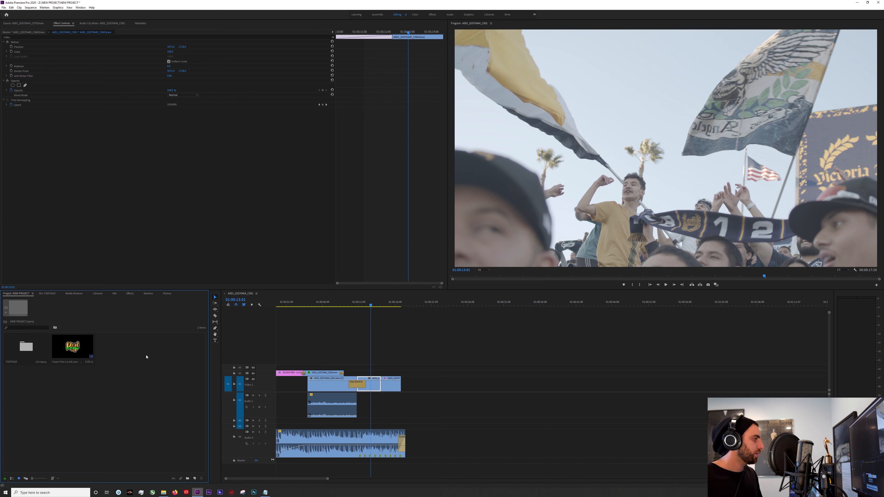
{"action": "right_click", "coordinate": [118, 359]}
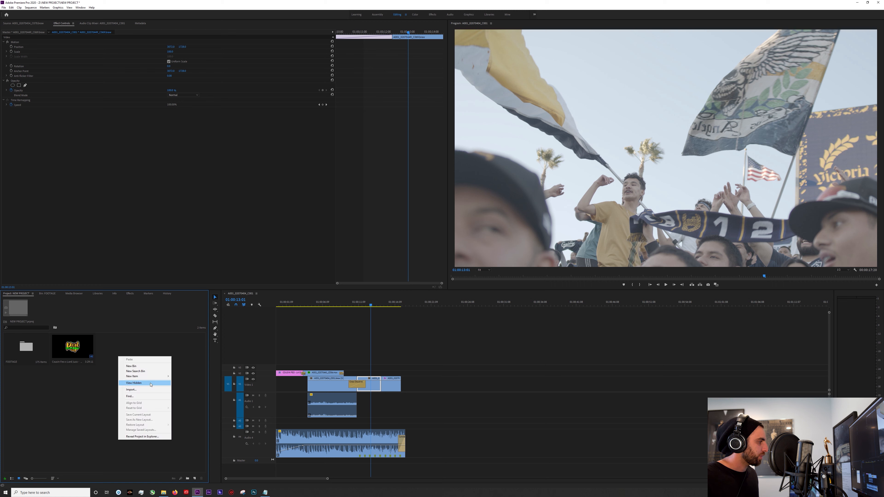
{"action": "left_click", "coordinate": [121, 343]}
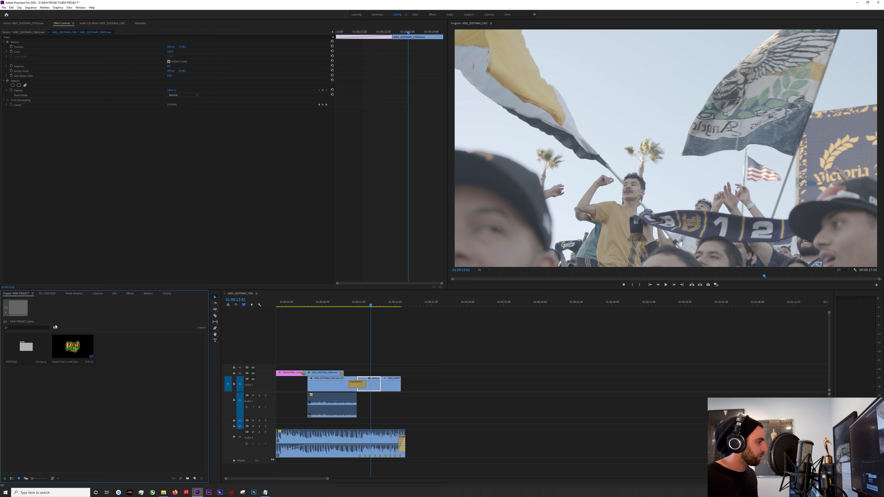
{"action": "right_click", "coordinate": [135, 359]}
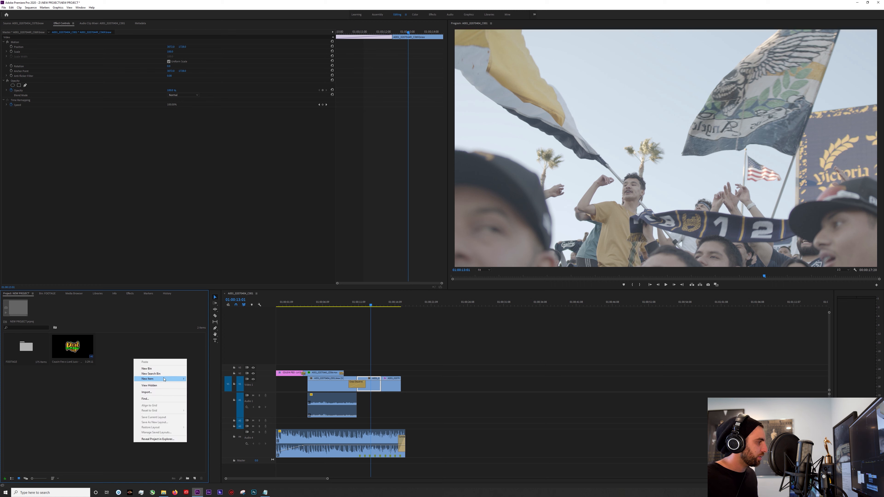
{"action": "mouse_move", "coordinate": [164, 379]}
{"action": "left_click", "coordinate": [204, 394]}
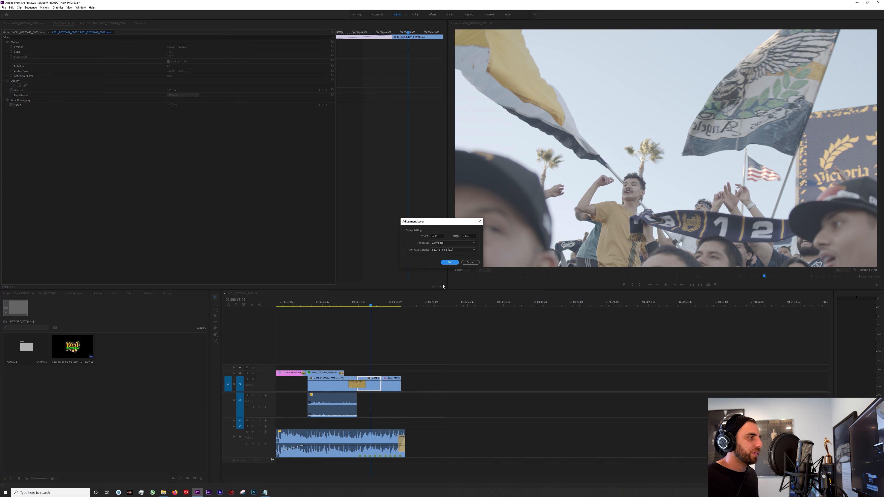
{"action": "left_click", "coordinate": [449, 263]}
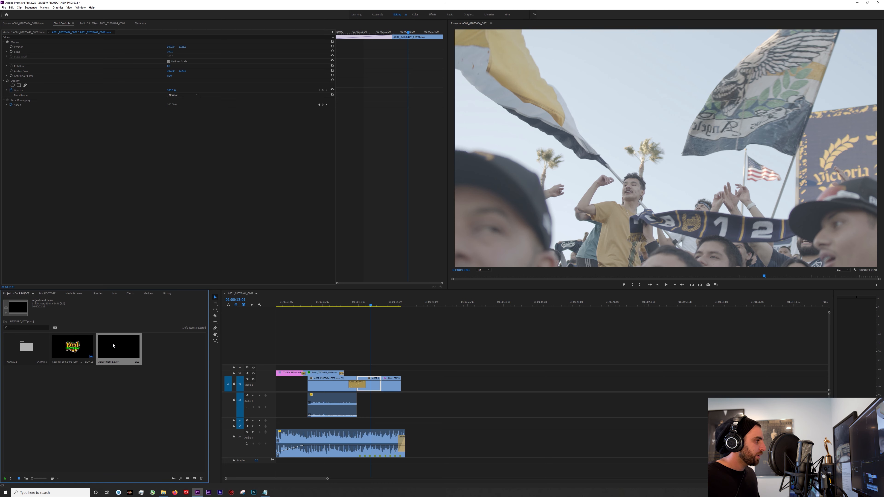
Step: Place the adjustment layer on a track above the cheering crowd and number 10 jersey clips, and open it in the Color workspace
{"action": "left_click_drag", "start_coordinate": [113, 346], "coordinate": [404, 364]}
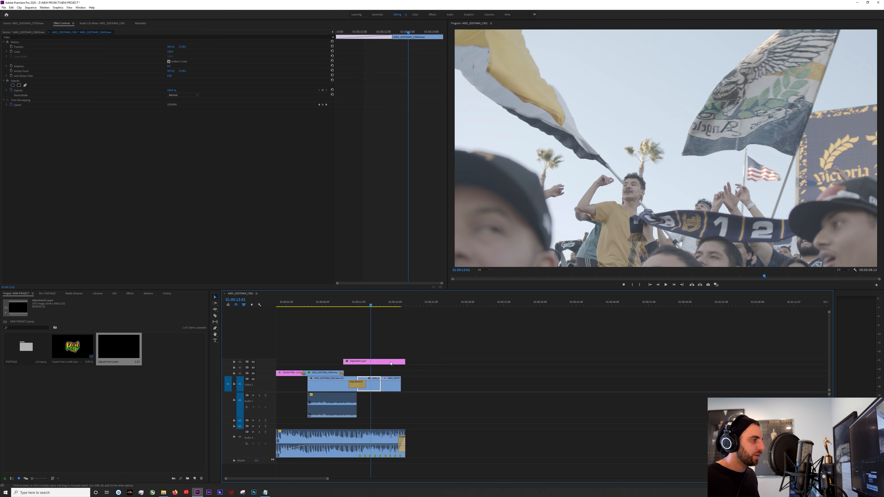
{"action": "left_click", "coordinate": [382, 363]}
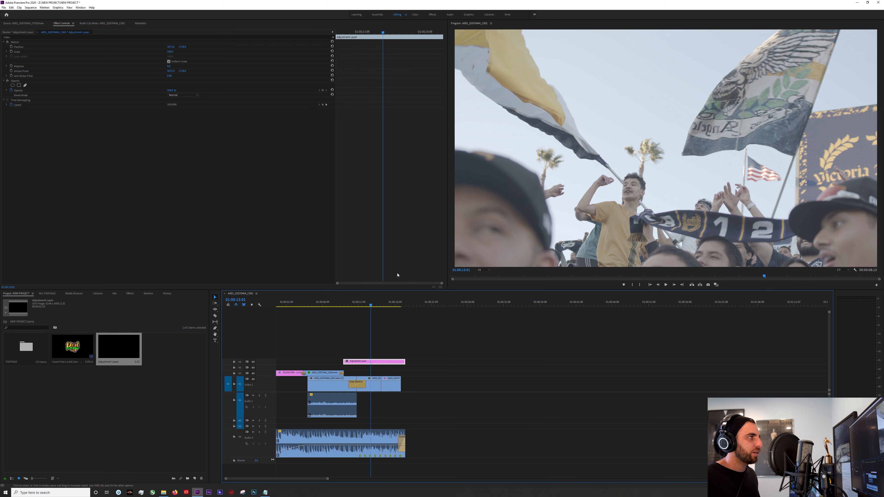
{"action": "left_click", "coordinate": [414, 15]}
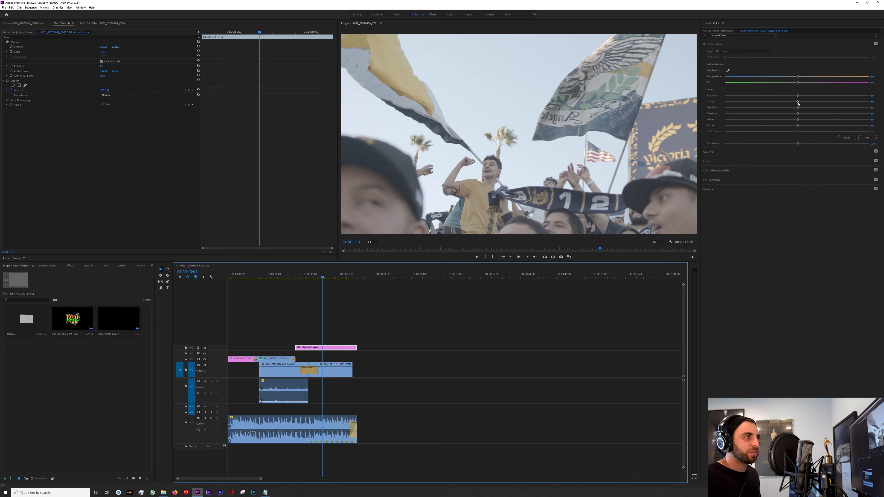
Step: Grade the adjustment layer with maximum contrast and saturation, lowered shadows and a warmer temperature
{"action": "left_click", "coordinate": [798, 101]}
{"action": "left_click_drag", "start_coordinate": [800, 103], "coordinate": [869, 102]}
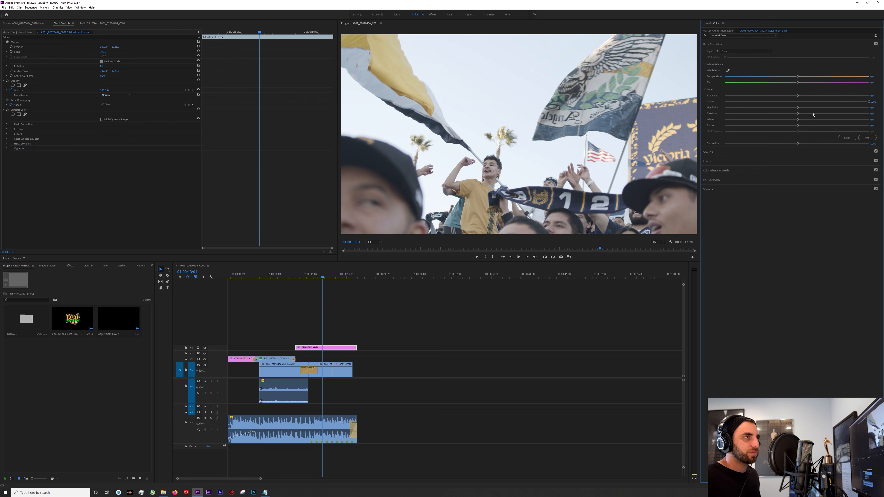
{"action": "left_click_drag", "start_coordinate": [788, 115], "coordinate": [765, 118]}
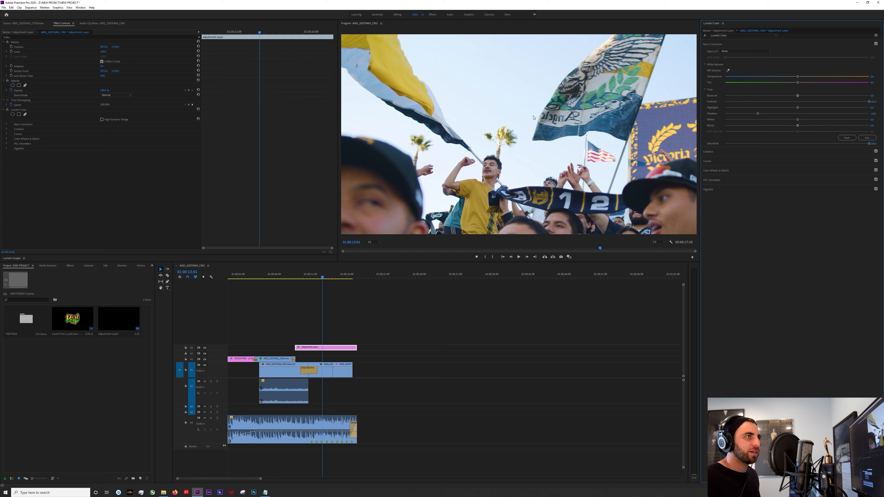
{"action": "left_click_drag", "start_coordinate": [798, 78], "coordinate": [812, 78]}
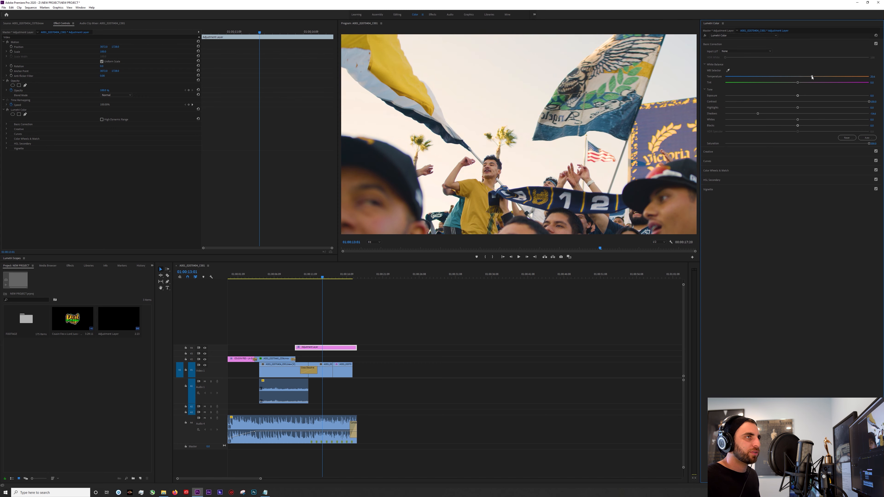
Step: Compare the cheering crowd shot with the adjustment layer's Basic Correction turned off and on
{"action": "left_click", "coordinate": [876, 44]}
{"action": "left_click", "coordinate": [876, 44]}
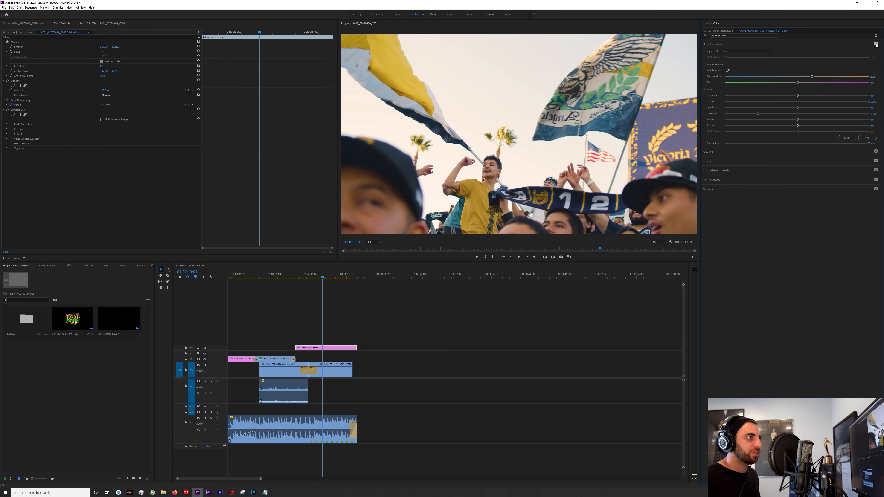
{"action": "left_click", "coordinate": [877, 44]}
{"action": "left_click", "coordinate": [877, 44]}
{"action": "left_click", "coordinate": [877, 44]}
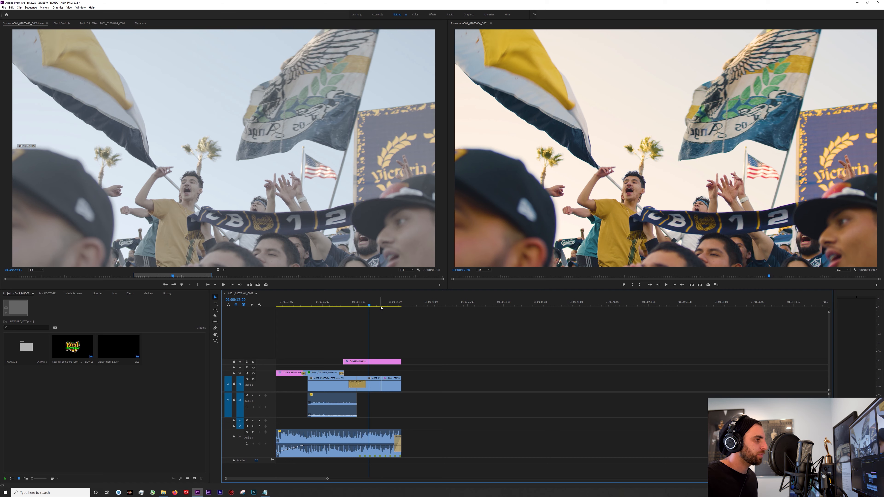
Step: Play the graded cheering crowd and number 10 jersey clips under the adjustment layer, with the Effect Controls shown and nothing selected
{"action": "left_click", "coordinate": [390, 305]}
{"action": "left_click_drag", "start_coordinate": [391, 305], "coordinate": [374, 308]}
{"action": "key", "text": "space"}
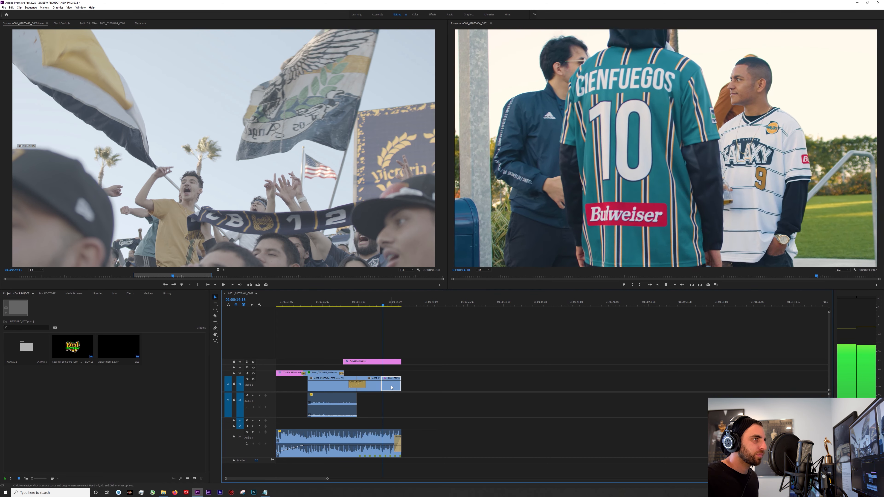
{"action": "left_click", "coordinate": [381, 305]}
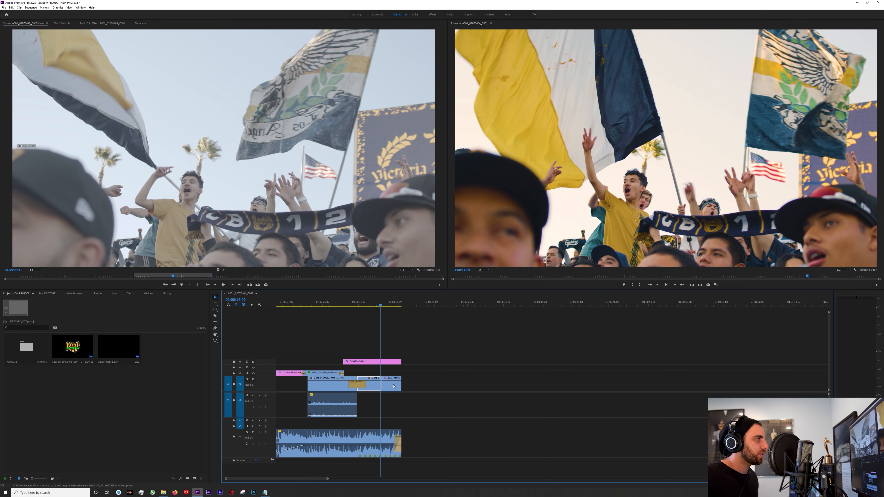
{"action": "key", "text": "shift+5"}
{"action": "left_click", "coordinate": [344, 327]}
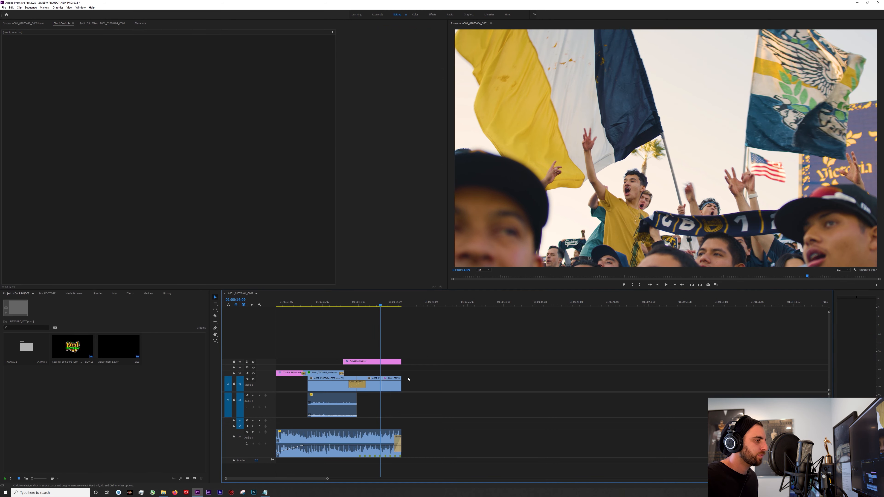
{"action": "key", "text": "space"}
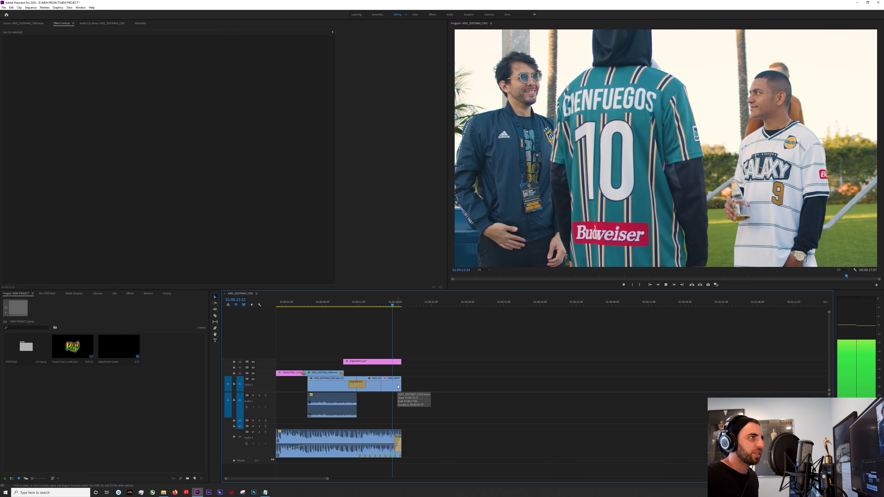
Step: Compare playback of the number 10 jersey clip with its Warp Stabilizer effect turned off and on
{"action": "left_click", "coordinate": [384, 306]}
{"action": "key", "text": "space"}
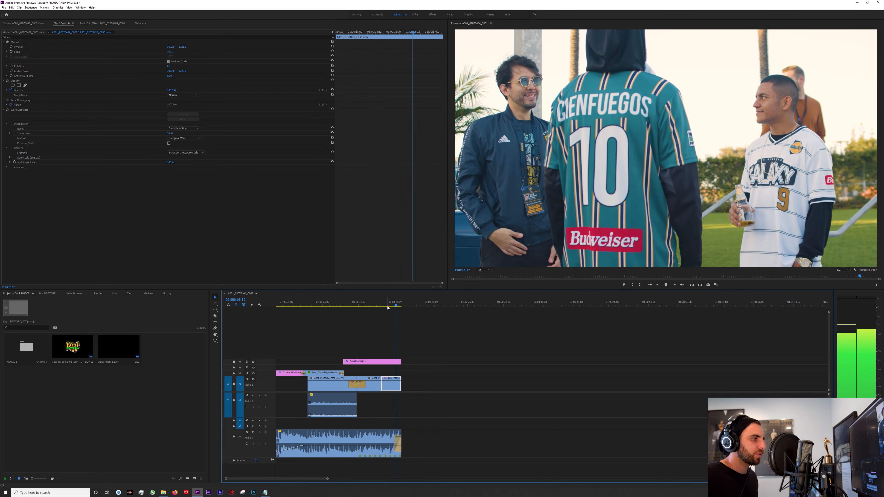
{"action": "left_click", "coordinate": [387, 306]}
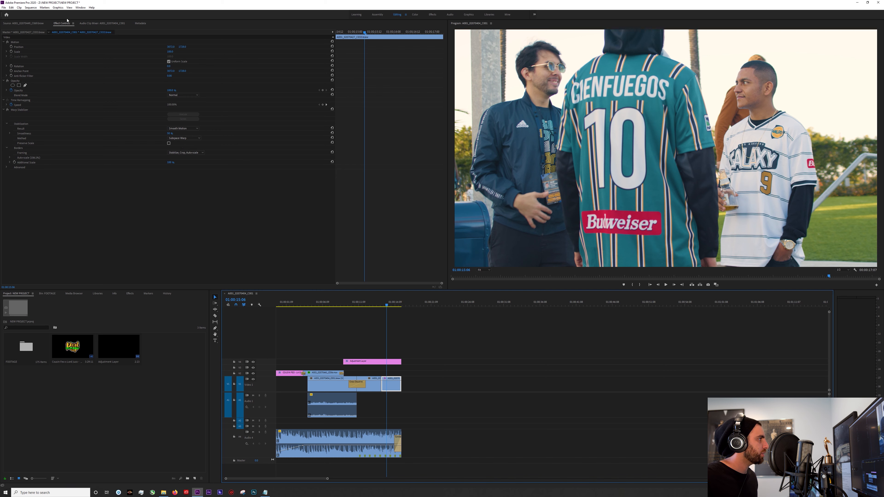
{"action": "left_click", "coordinate": [64, 26]}
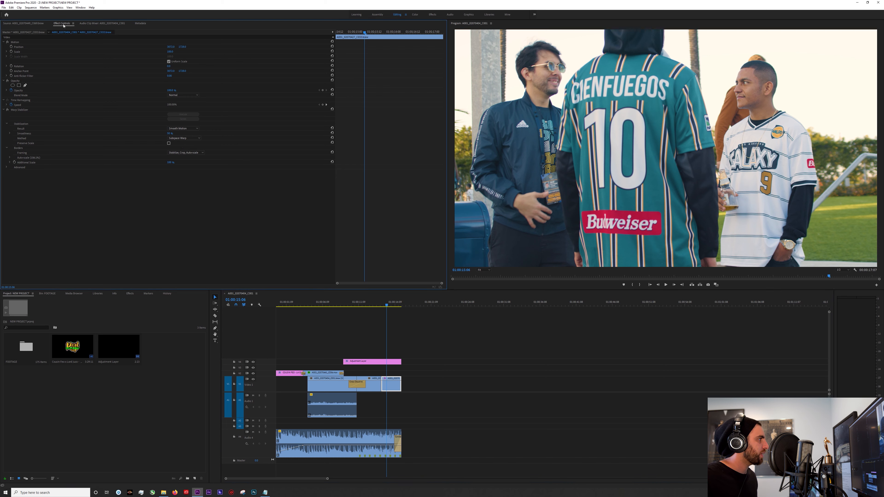
{"action": "left_click", "coordinate": [17, 111]}
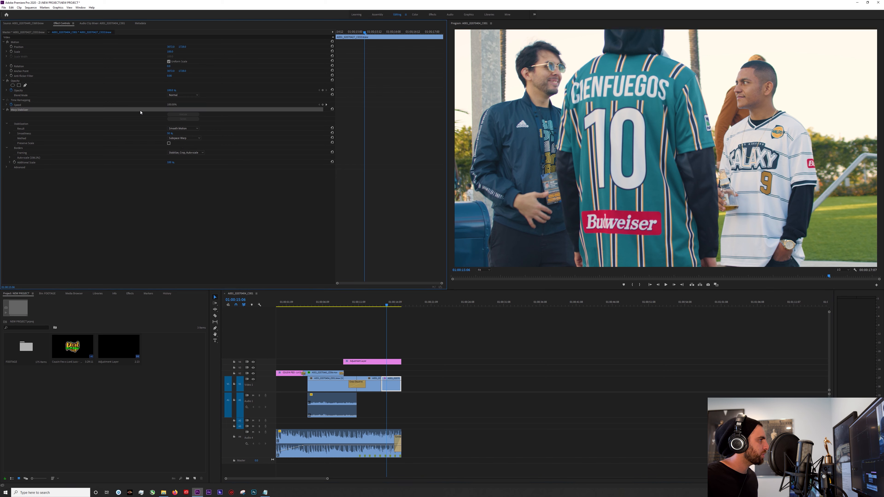
{"action": "left_click", "coordinate": [7, 110]}
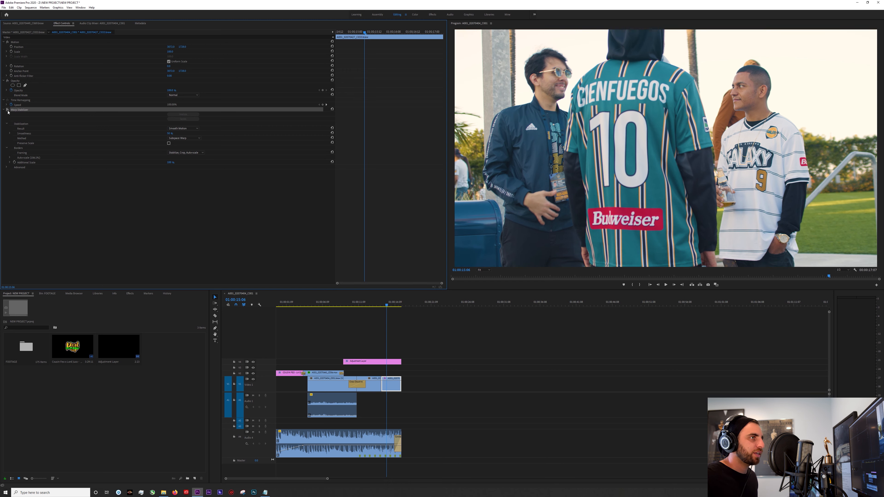
{"action": "left_click", "coordinate": [381, 303]}
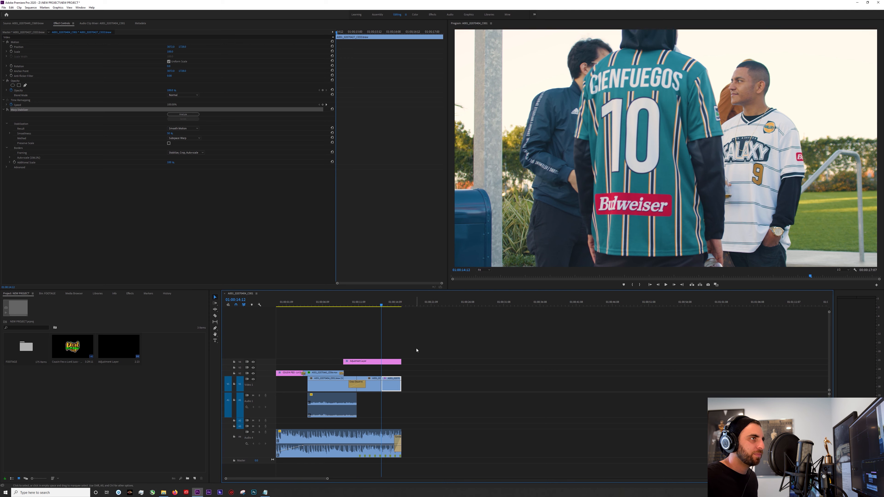
{"action": "key", "text": "space"}
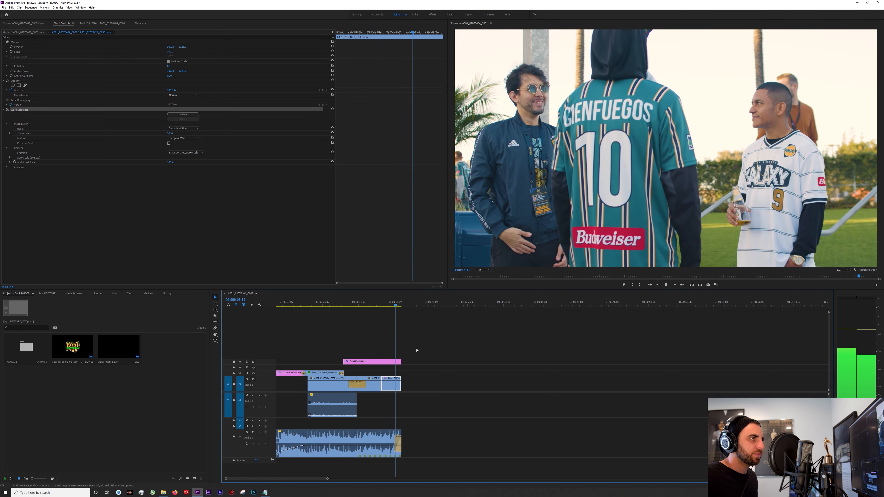
{"action": "left_click", "coordinate": [385, 304]}
{"action": "key", "text": "space"}
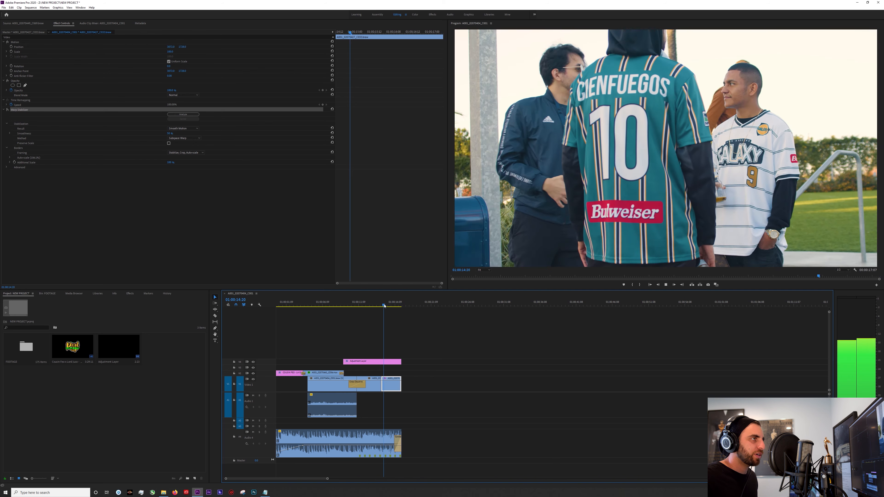
{"action": "left_click", "coordinate": [385, 306]}
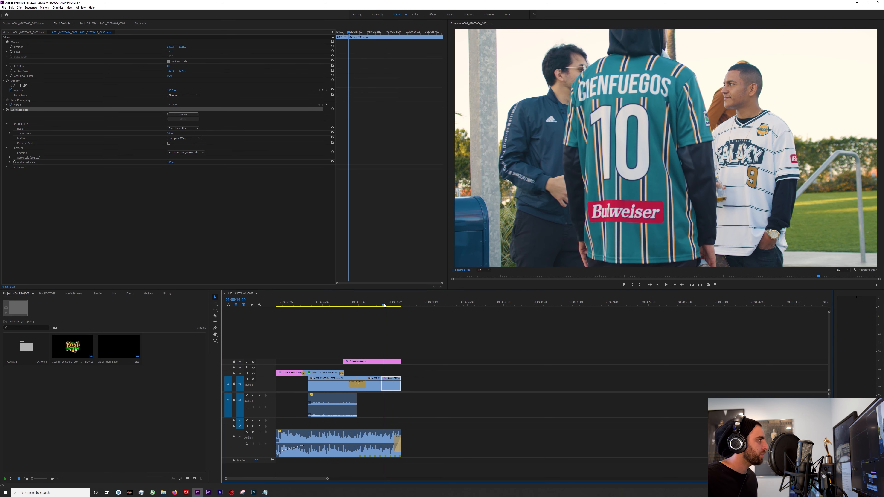
{"action": "left_click", "coordinate": [7, 111]}
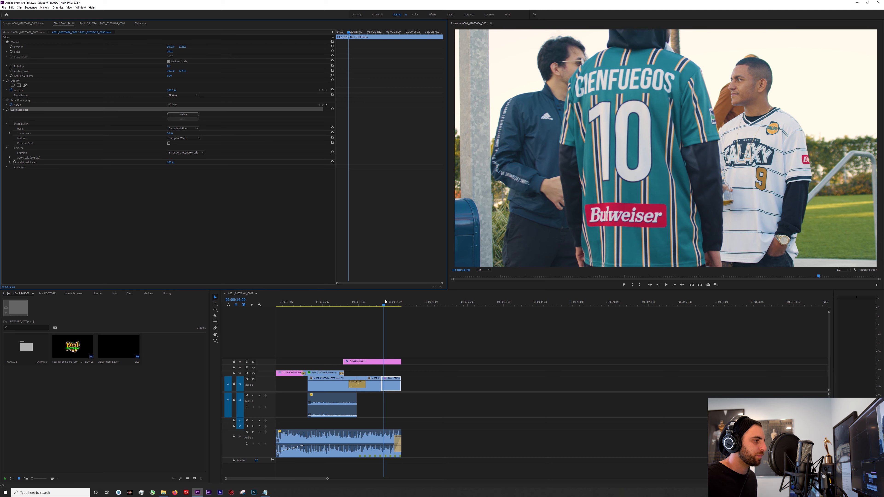
Step: Play the edit from the cross dissolve before the cheering crowd shot through to the number 10 jersey clip
{"action": "left_click", "coordinate": [380, 306]}
{"action": "key", "text": "space"}
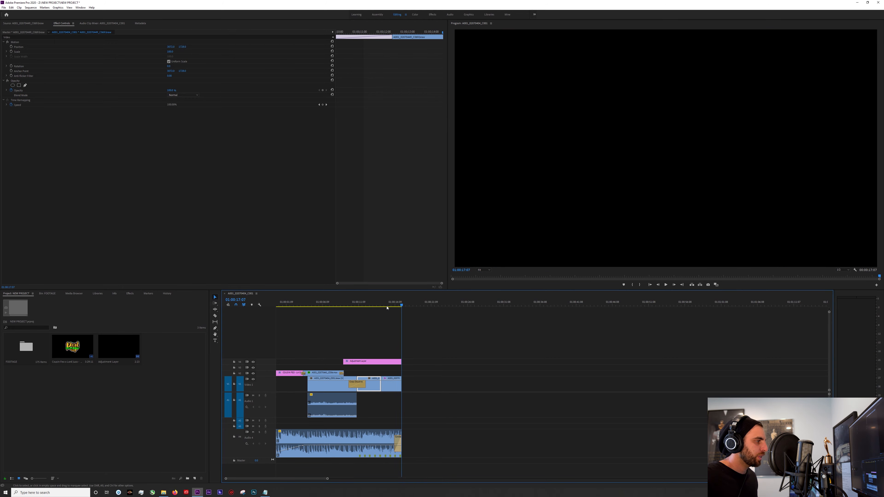
{"action": "left_click", "coordinate": [352, 306]}
{"action": "key", "text": "space"}
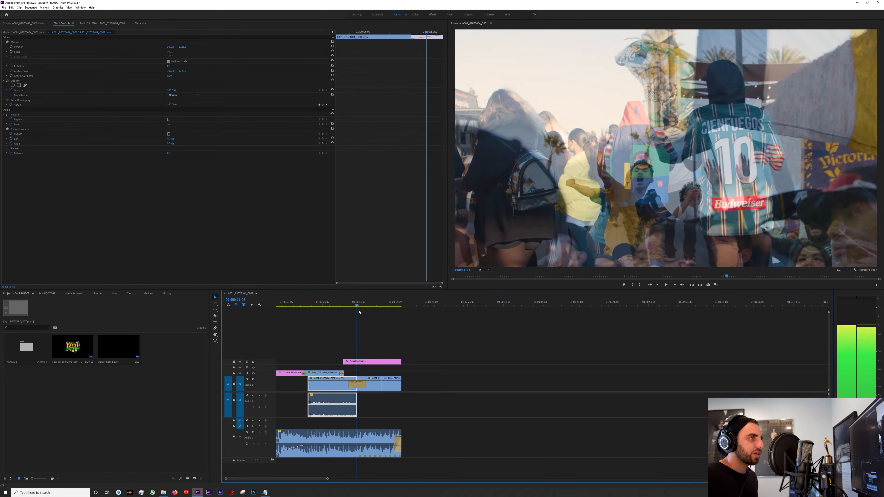
{"action": "left_click_drag", "start_coordinate": [359, 311], "coordinate": [381, 324]}
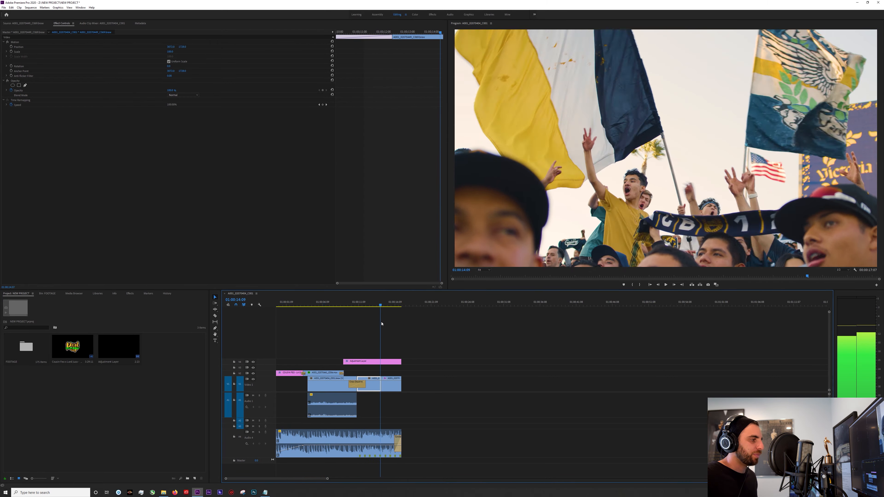
{"action": "key", "text": "space"}
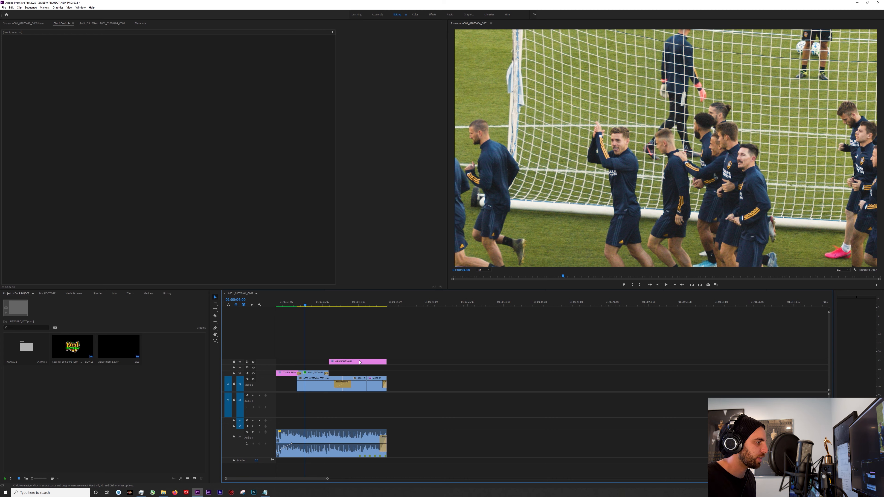
Step: Move the title and team training clips down to Video 1, replace the training clip's ending transition with the default one, and check the playback
{"action": "left_click_drag", "start_coordinate": [285, 364], "coordinate": [308, 385]}
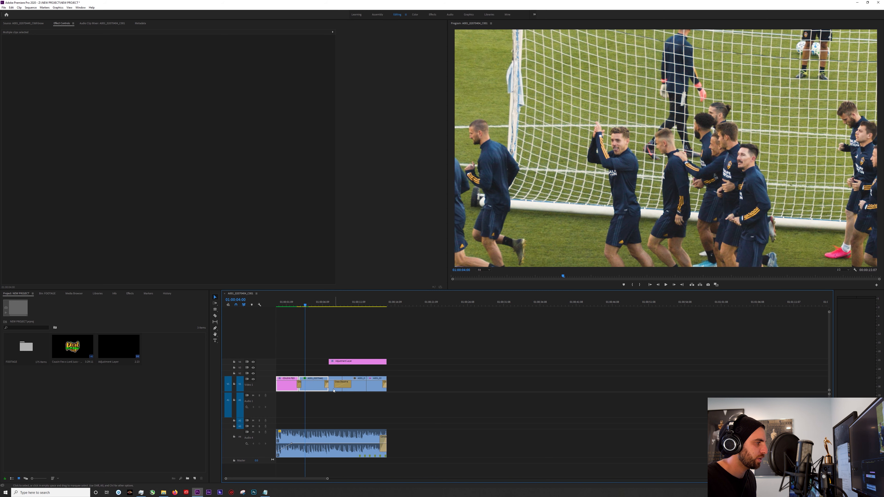
{"action": "left_click", "coordinate": [327, 384]}
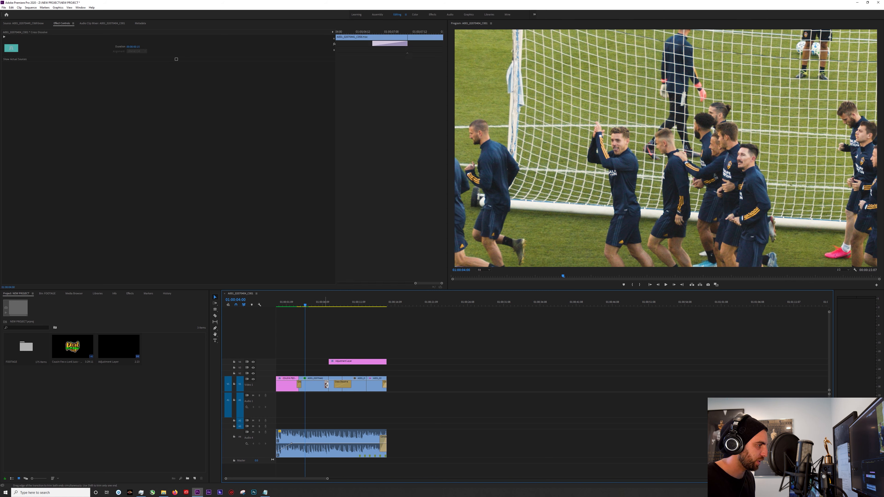
{"action": "key", "text": "Delete"}
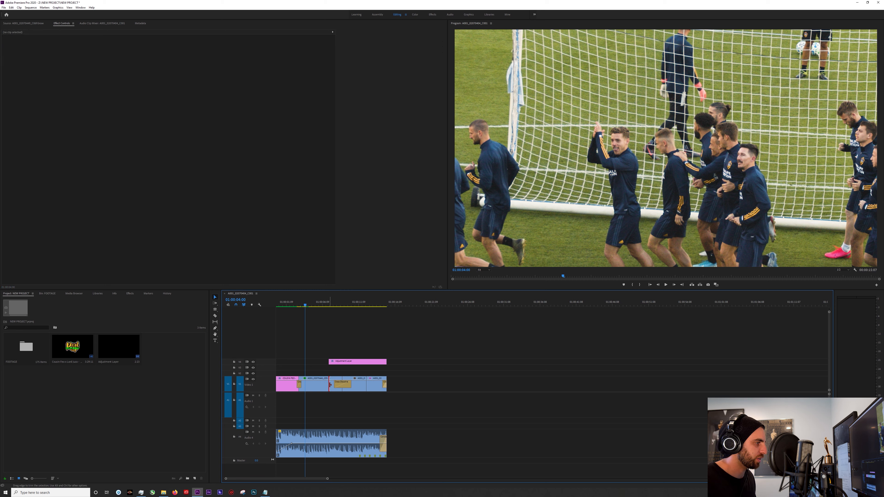
{"action": "right_click", "coordinate": [328, 385]}
{"action": "left_click", "coordinate": [344, 387]}
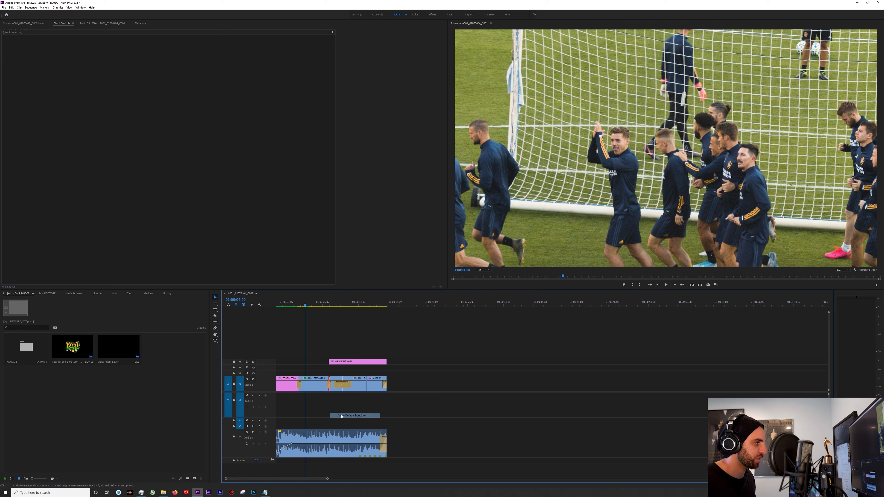
{"action": "left_click", "coordinate": [325, 303]}
{"action": "key", "text": "space"}
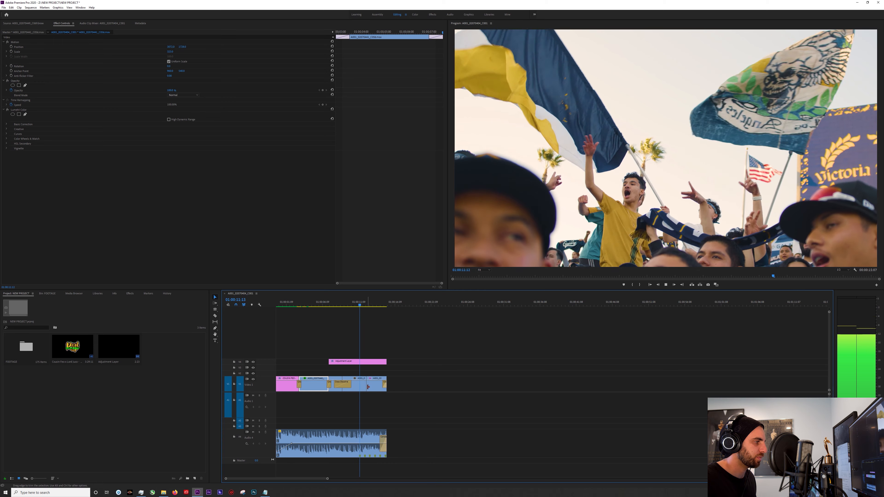
{"action": "key", "text": "space"}
Step: Try the default transition between the cheering crowd and number 10 jersey clips in playback, and undo it
{"action": "left_click", "coordinate": [368, 387]}
{"action": "right_click", "coordinate": [369, 387]}
{"action": "left_click", "coordinate": [386, 420]}
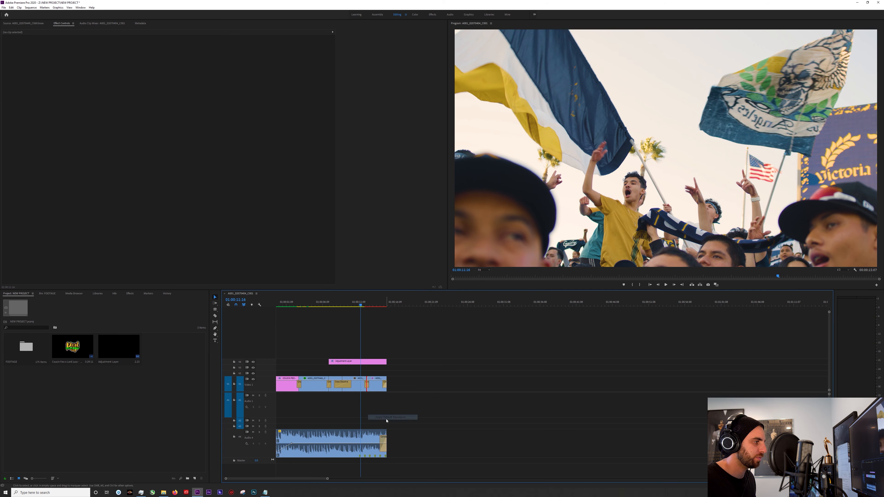
{"action": "key", "text": "space"}
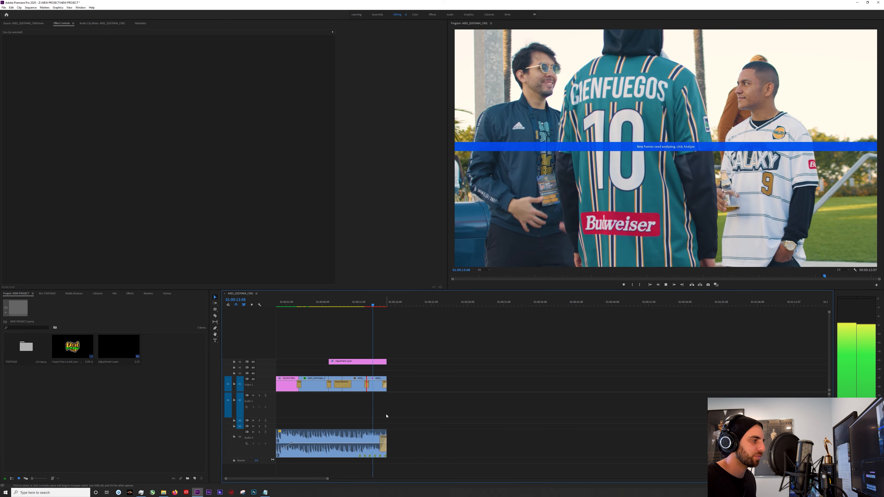
{"action": "left_click", "coordinate": [379, 379]}
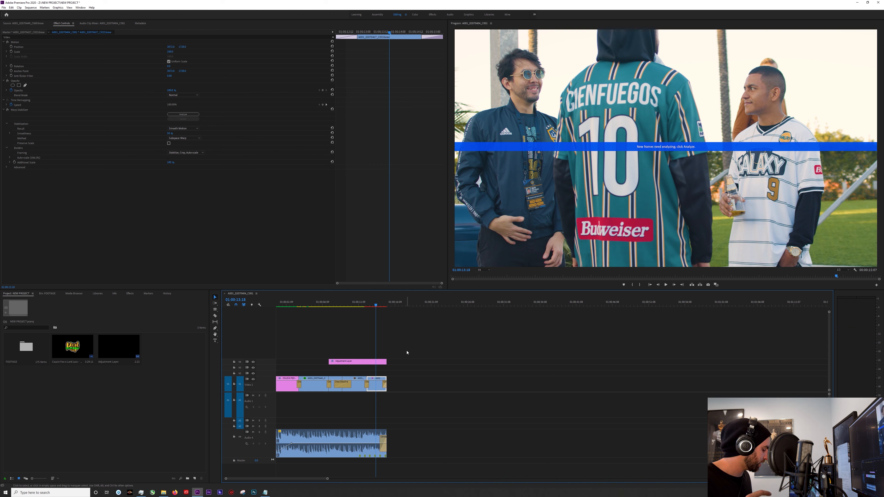
{"action": "key", "text": "ctrl+z"}
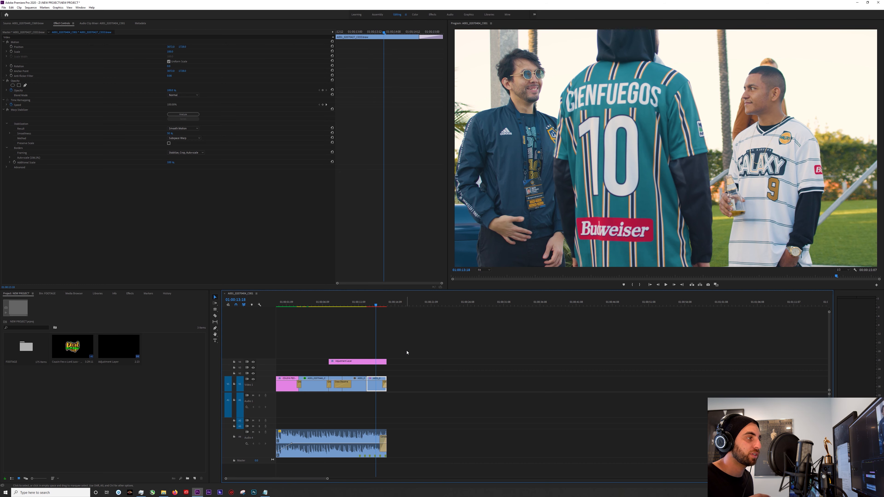
{"action": "left_click", "coordinate": [417, 341]}
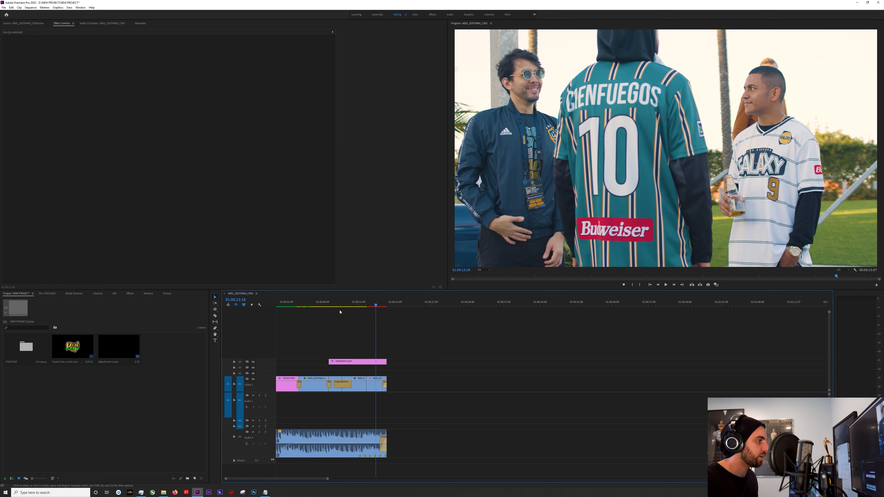
Step: Render the sequence from In to Out and check the cheering crowd shot, leaving no clip selected
{"action": "left_click", "coordinate": [317, 306]}
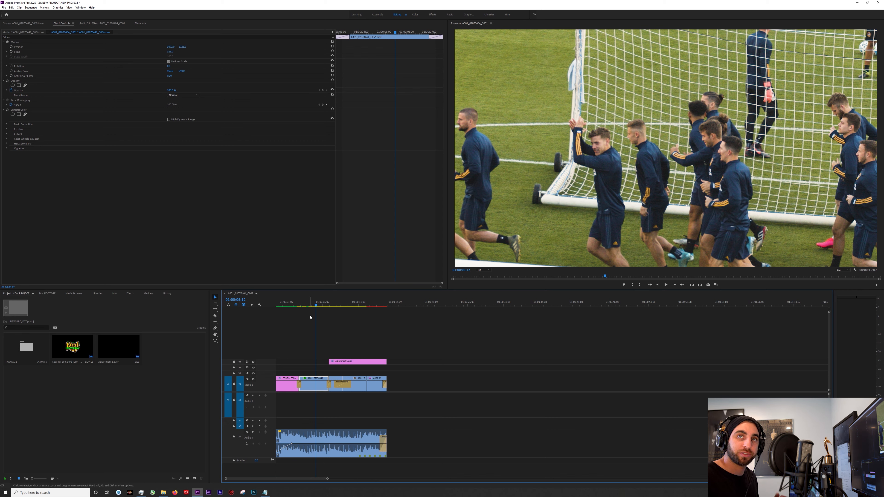
{"action": "left_click", "coordinate": [30, 7]}
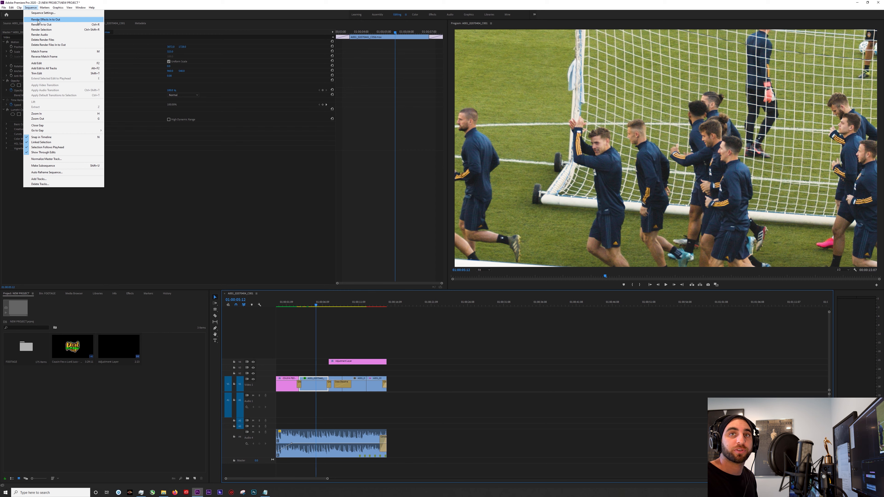
{"action": "left_click", "coordinate": [33, 7]}
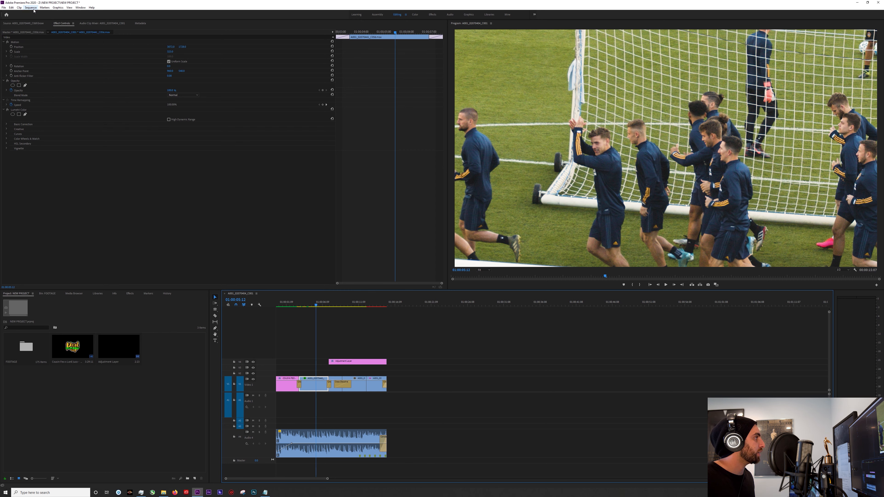
{"action": "left_click", "coordinate": [33, 8]}
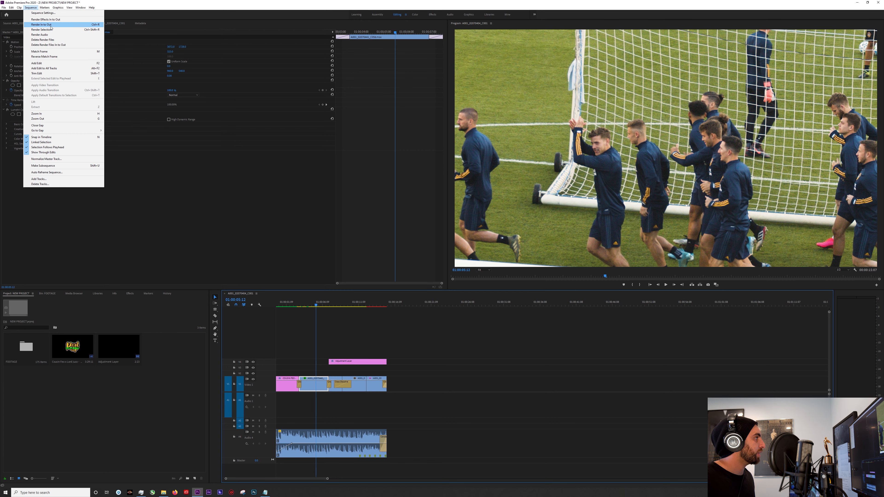
{"action": "left_click", "coordinate": [41, 24]}
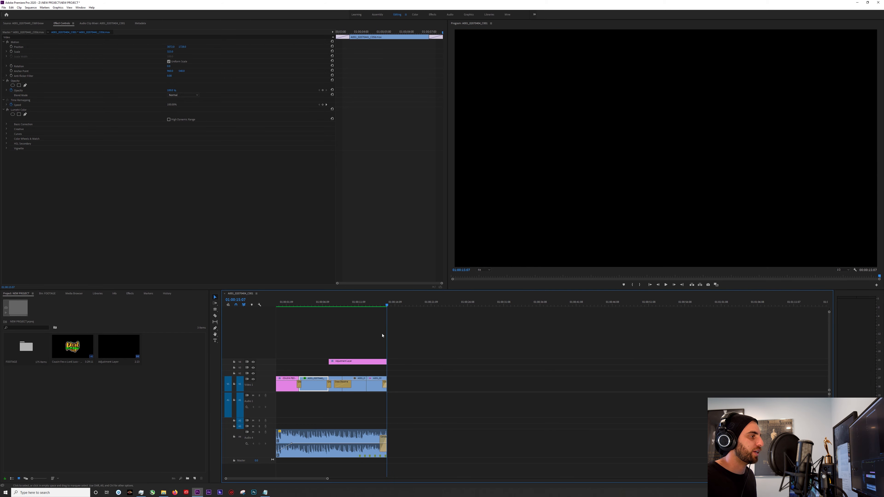
{"action": "left_click_drag", "start_coordinate": [349, 304], "coordinate": [354, 304]}
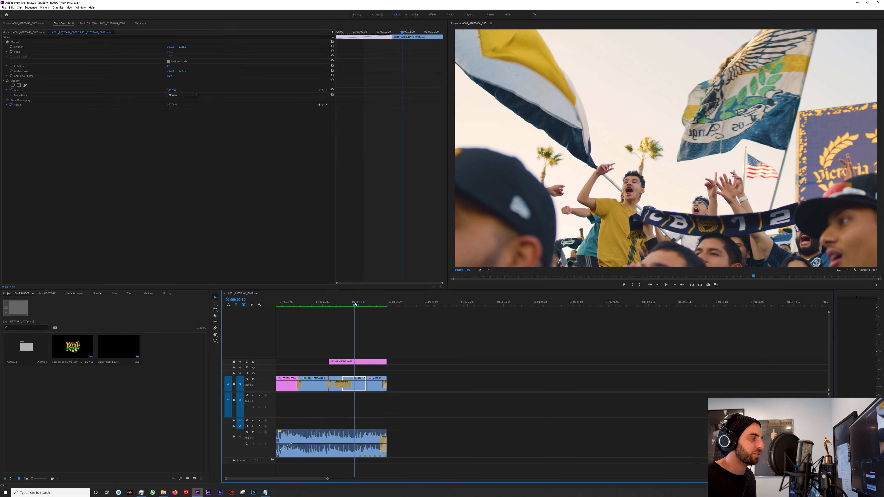
{"action": "left_click", "coordinate": [377, 330]}
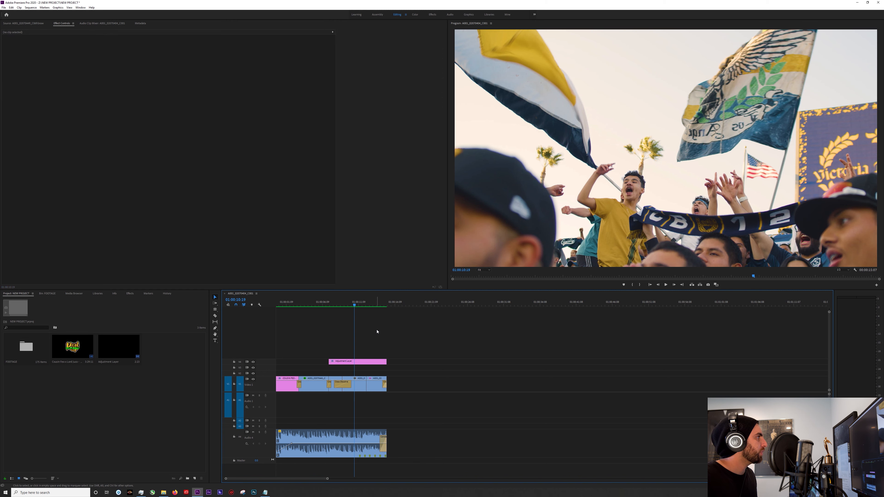
Step: Open the media export settings for the sequence and choose the H.264 format
{"action": "left_click", "coordinate": [4, 7]}
{"action": "mouse_move", "coordinate": [42, 140]}
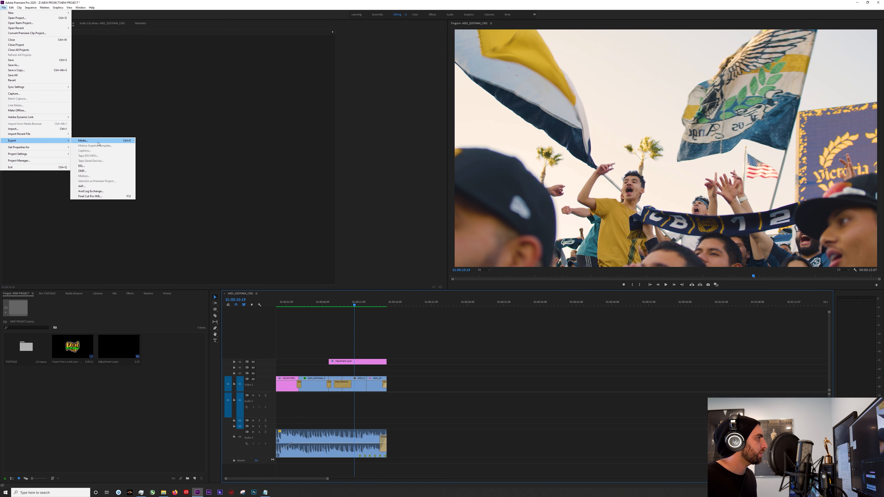
{"action": "left_click", "coordinate": [98, 141]}
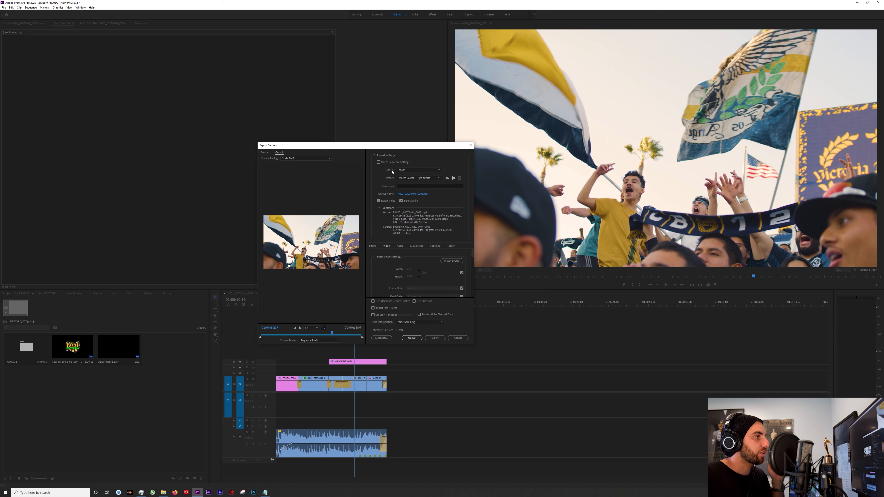
{"action": "left_click", "coordinate": [411, 170]}
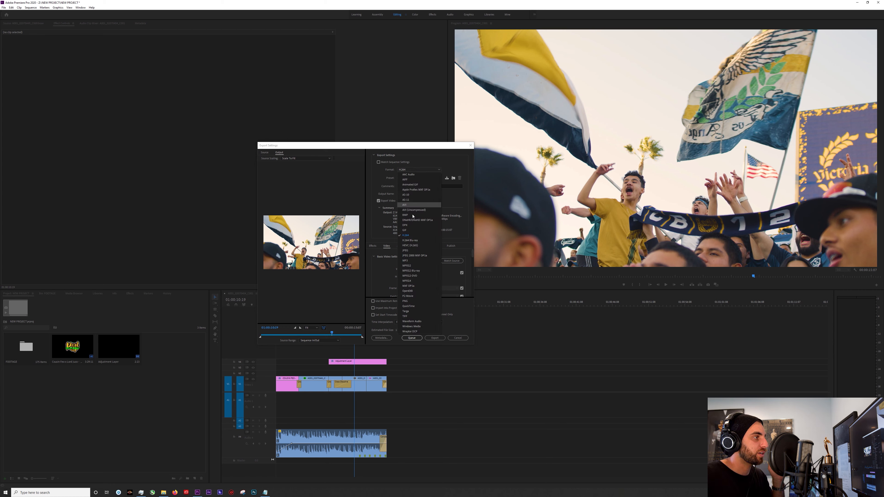
{"action": "left_click", "coordinate": [407, 235]}
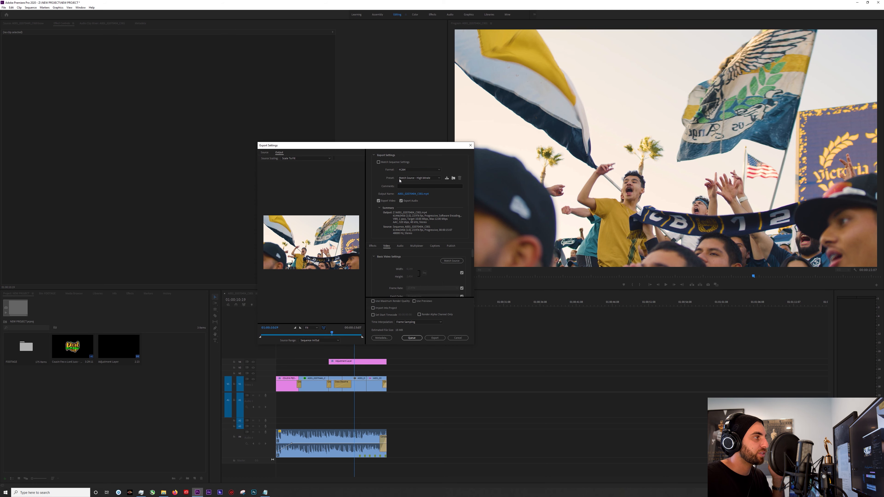
Step: Apply the YouTube 1080p Full HD preset to the H.264 export
{"action": "left_click", "coordinate": [418, 178]}
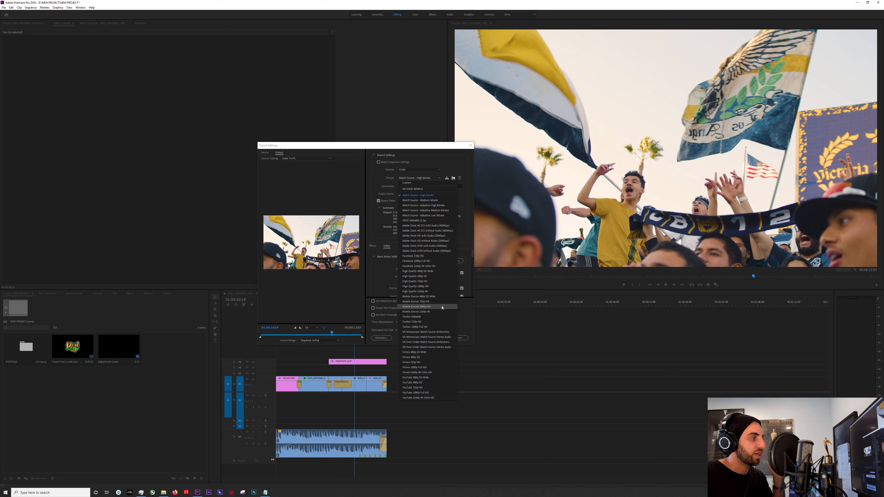
{"action": "left_click", "coordinate": [441, 394]}
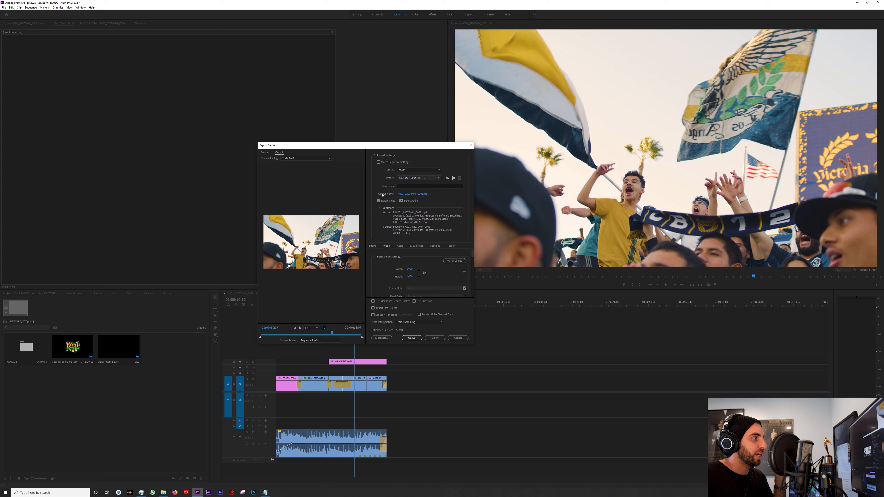
Step: Set the output file to PREMIERE TUTORIAL in the NEW PROJECT folder on the DEATH STAR drive and export the video
{"action": "left_click", "coordinate": [413, 194]}
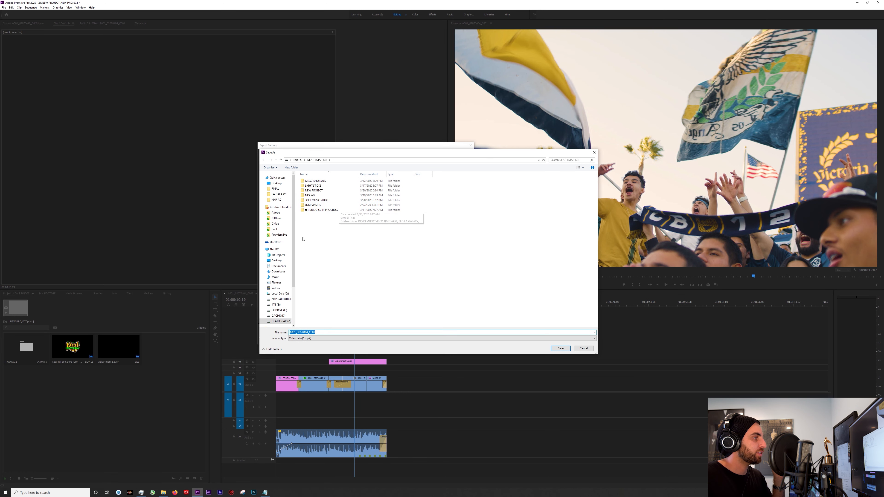
{"action": "double_click", "coordinate": [314, 190]}
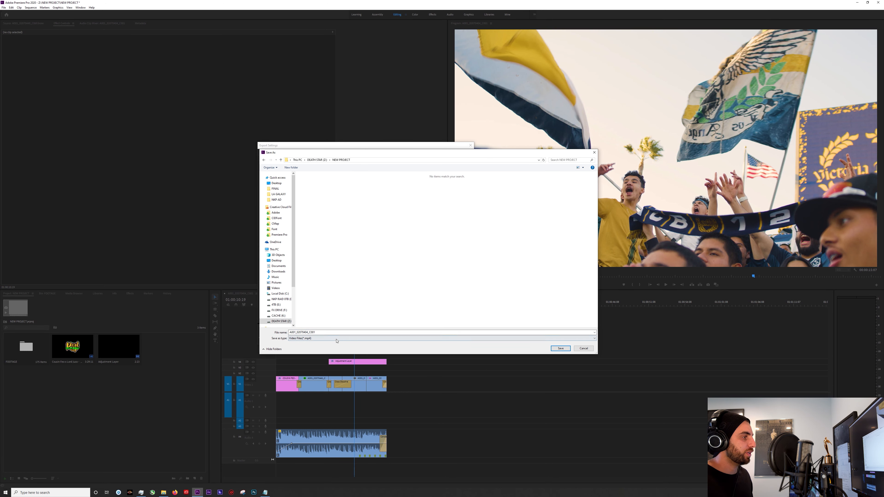
{"action": "left_click_drag", "start_coordinate": [333, 333], "coordinate": [258, 340]}
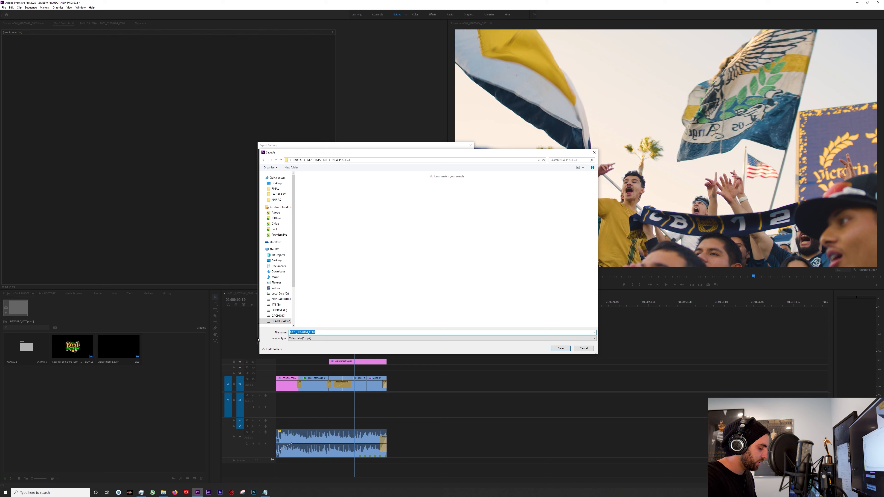
{"action": "type", "text": "PREMIERE TUTOR"}
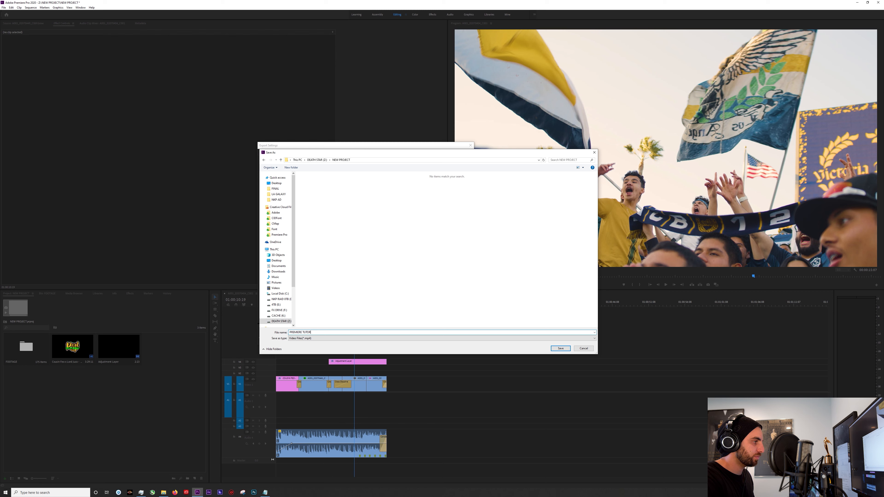
{"action": "type", "text": "IAL"}
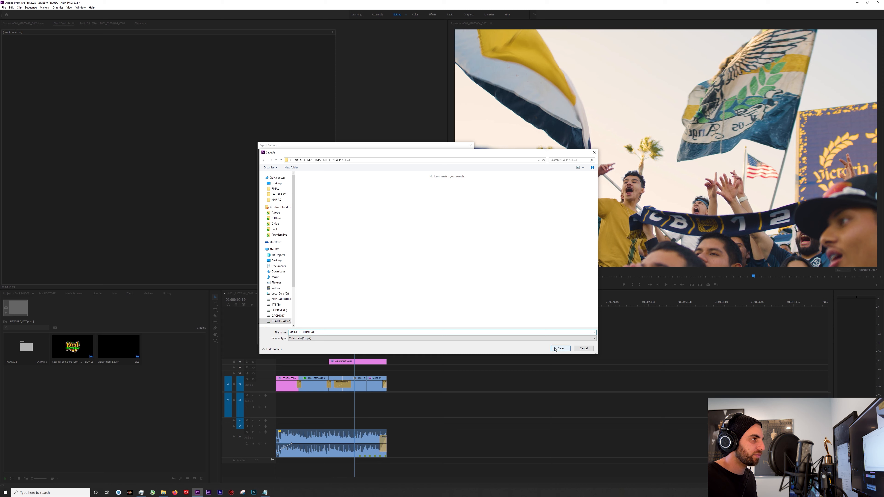
{"action": "left_click", "coordinate": [554, 349]}
{"action": "left_click", "coordinate": [436, 339]}
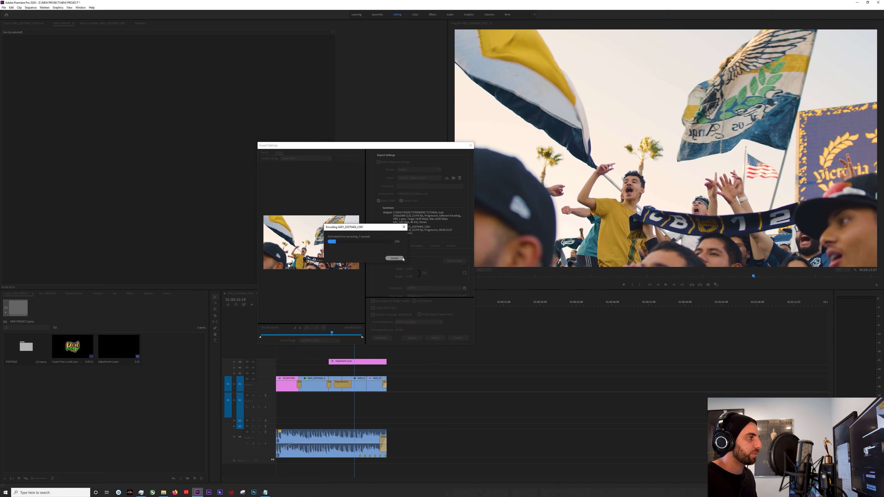